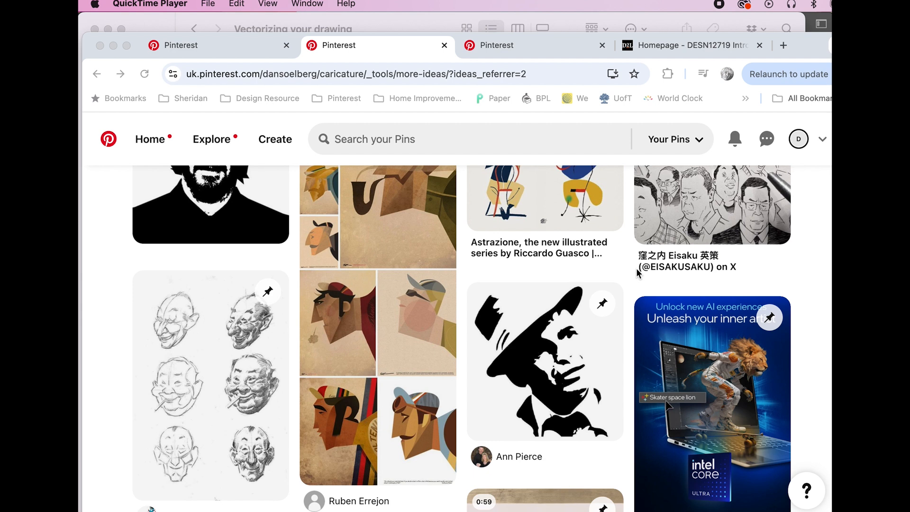
Scroll down through the Pinterest caricature More Ideas feed
{"action": "scroll", "coordinate": [636, 272], "scroll_direction": "down", "scroll_amount": 1}
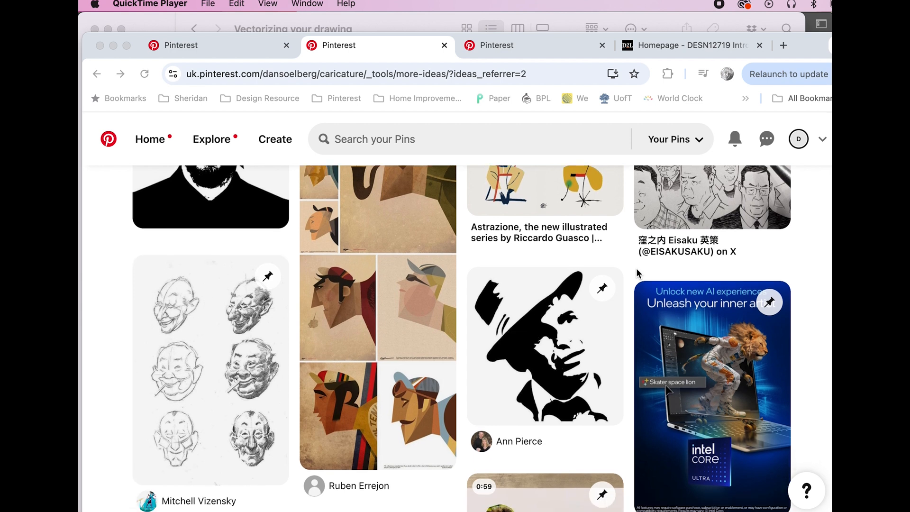
{"action": "scroll", "coordinate": [637, 273], "scroll_direction": "down", "scroll_amount": 3}
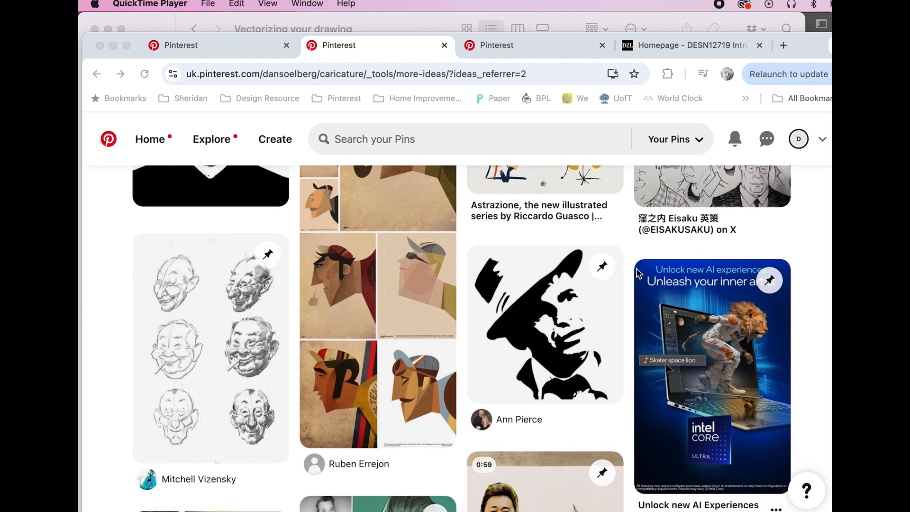
{"action": "scroll", "coordinate": [637, 273], "scroll_direction": "down", "scroll_amount": 1}
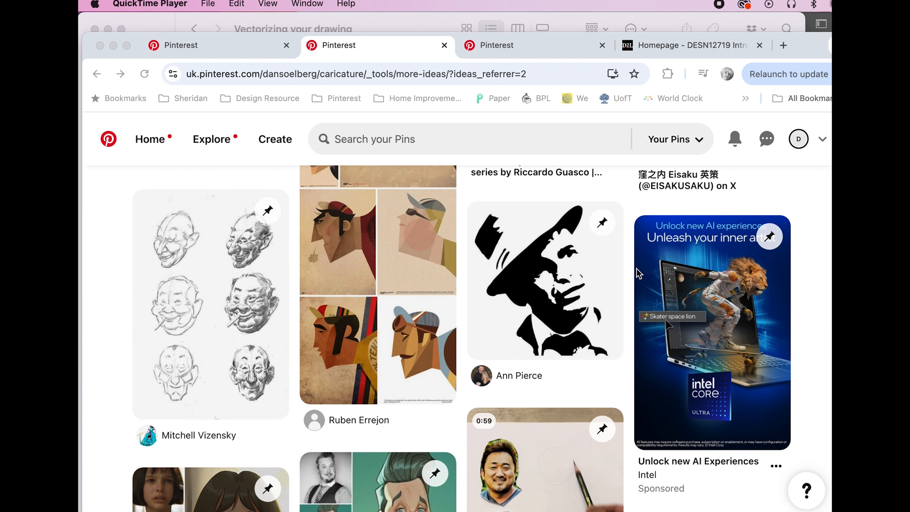
{"action": "scroll", "coordinate": [638, 273], "scroll_direction": "down", "scroll_amount": 1}
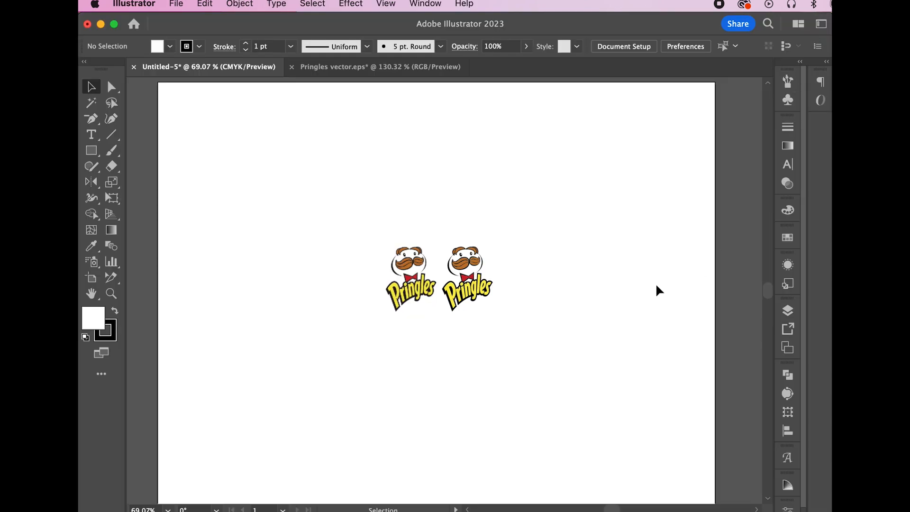
Scale up the raster Pringles logo and the small vector Pringles logo to compare edges
{"action": "left_click", "coordinate": [382, 282]}
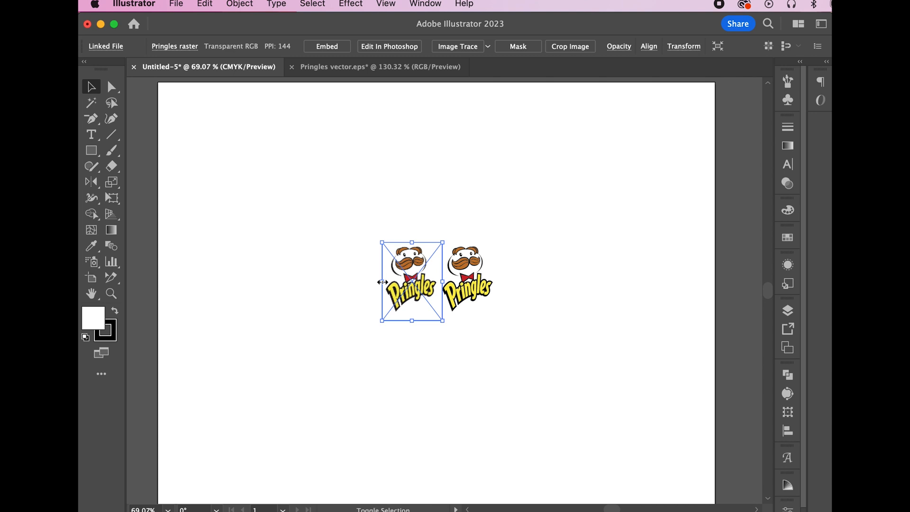
{"action": "left_click_drag", "start_coordinate": [383, 282], "coordinate": [133, 260]}
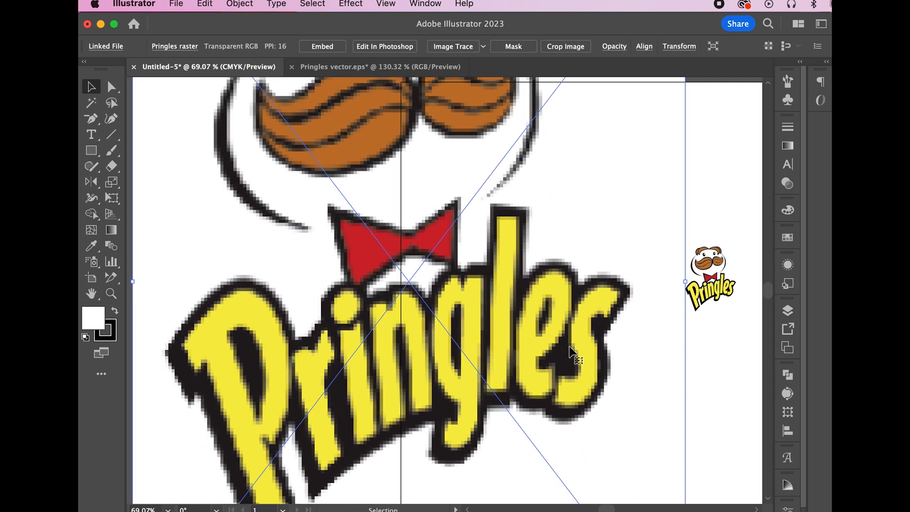
{"action": "scroll", "coordinate": [574, 352], "scroll_direction": "right", "scroll_amount": 5}
{"action": "left_click", "coordinate": [493, 274]}
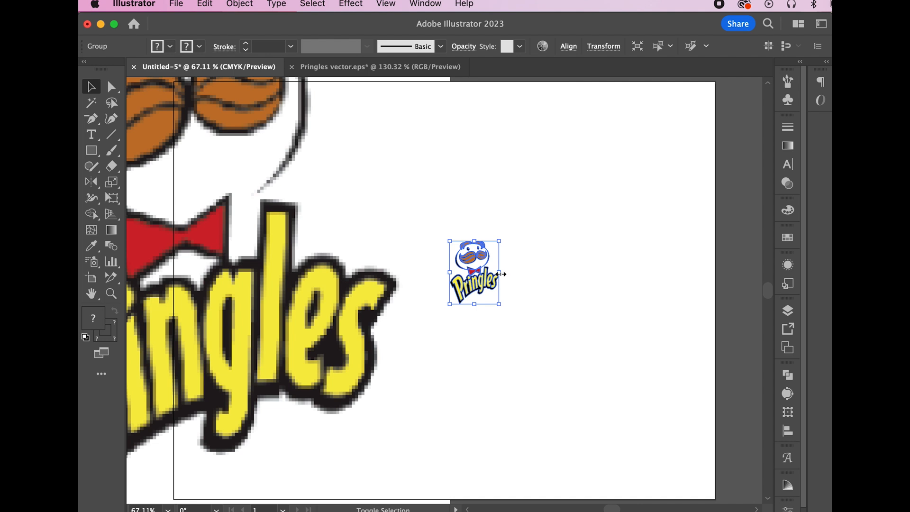
{"action": "left_click_drag", "start_coordinate": [498, 272], "coordinate": [779, 284]}
Bring Pinterest back to the front and scroll further down the feed
{"action": "key", "text": "super+Tab"}
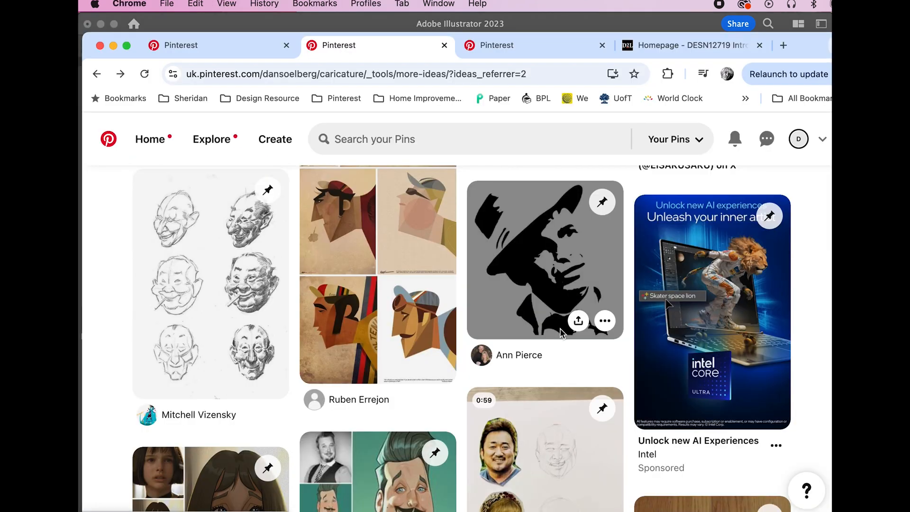
{"action": "scroll", "coordinate": [561, 332], "scroll_direction": "down", "scroll_amount": 3}
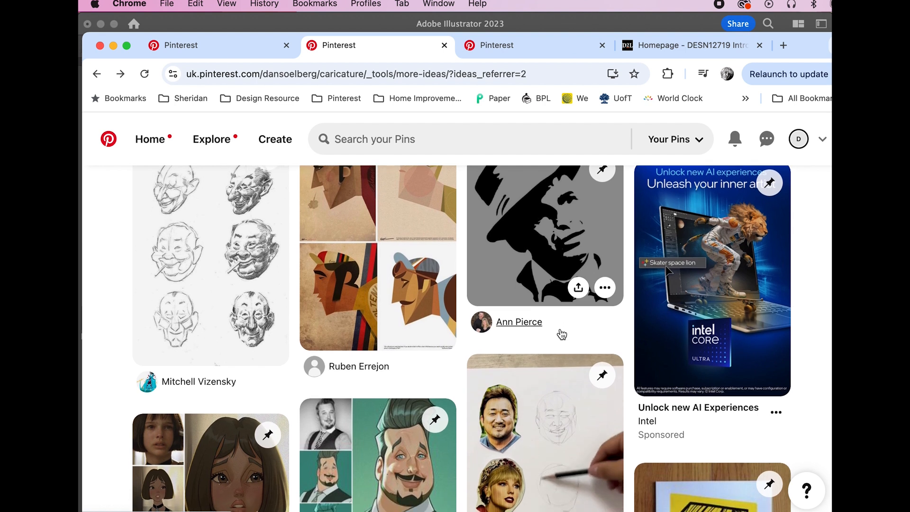
{"action": "scroll", "coordinate": [562, 332], "scroll_direction": "down", "scroll_amount": 2}
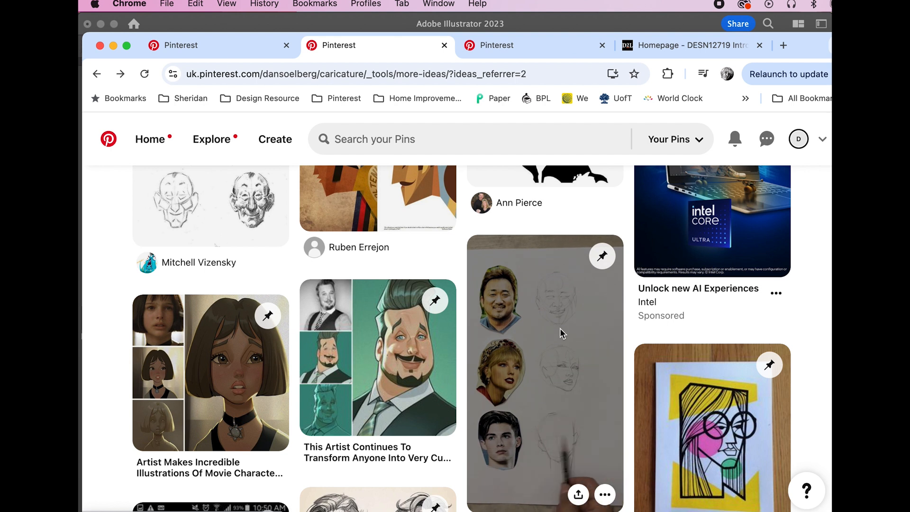
{"action": "scroll", "coordinate": [559, 327], "scroll_direction": "down", "scroll_amount": 1}
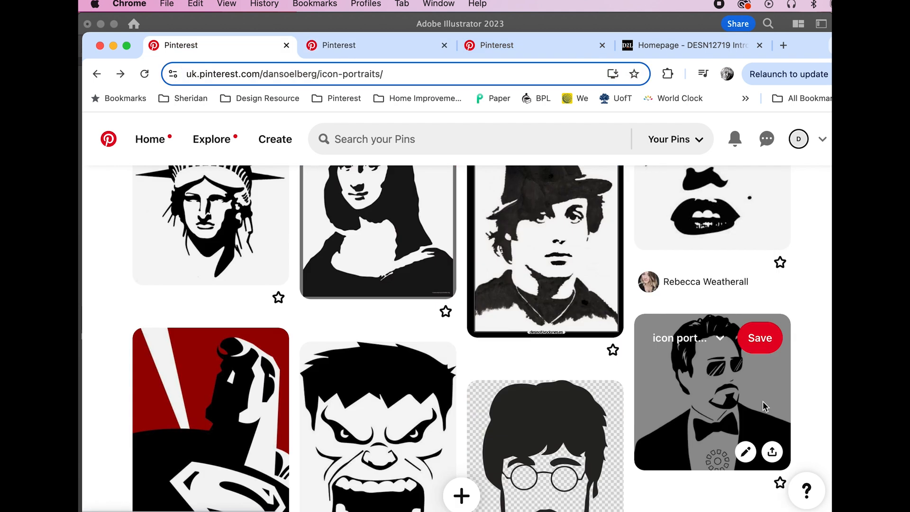
Scroll down the icon-portraits board past the John Lennon portrait pins
{"action": "scroll", "coordinate": [764, 406], "scroll_direction": "down", "scroll_amount": 1}
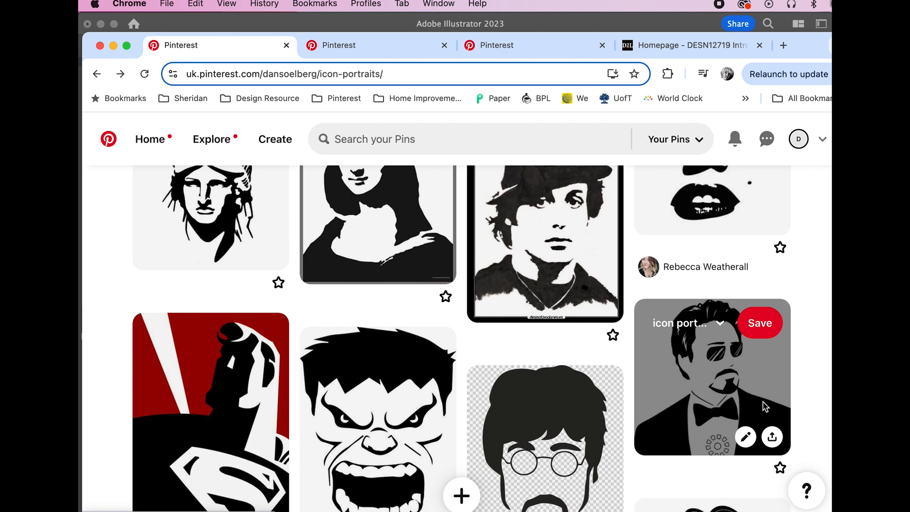
{"action": "scroll", "coordinate": [764, 406], "scroll_direction": "down", "scroll_amount": 3}
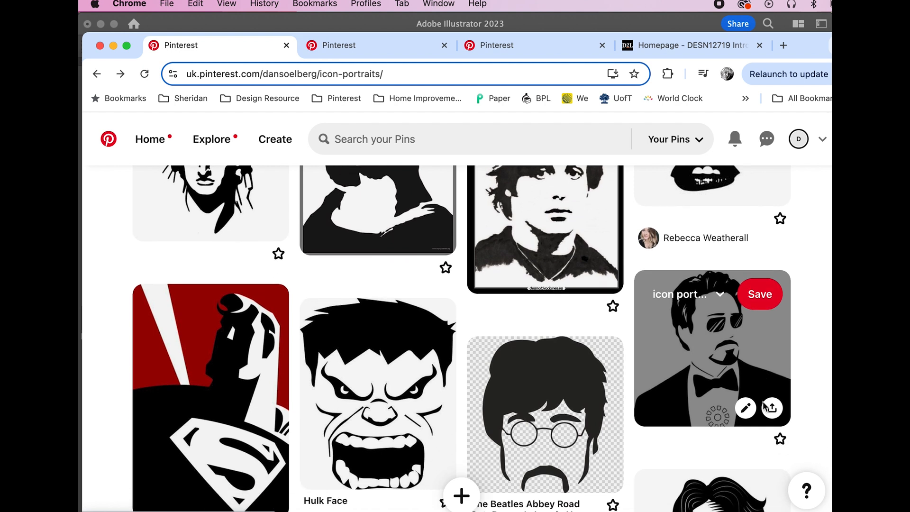
{"action": "scroll", "coordinate": [764, 406], "scroll_direction": "down", "scroll_amount": 2}
{"action": "scroll", "coordinate": [765, 406], "scroll_direction": "down", "scroll_amount": 8}
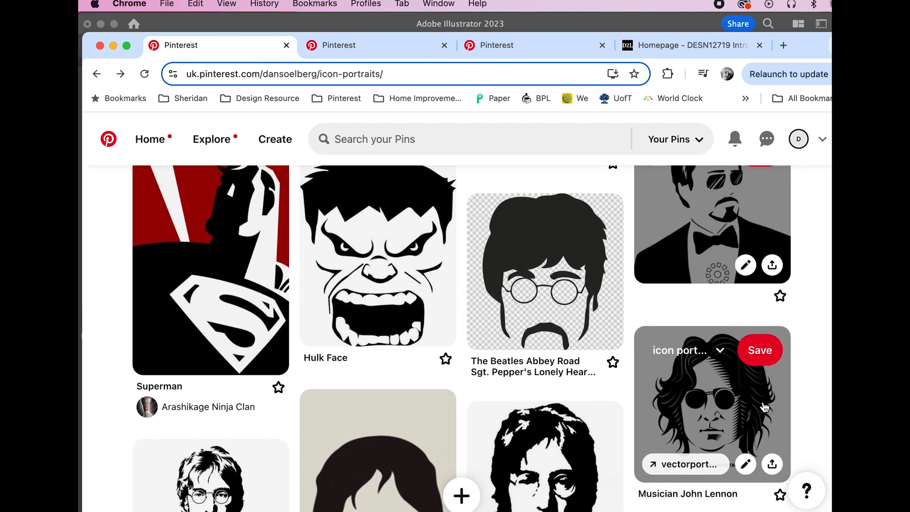
{"action": "scroll", "coordinate": [764, 406], "scroll_direction": "down", "scroll_amount": 4}
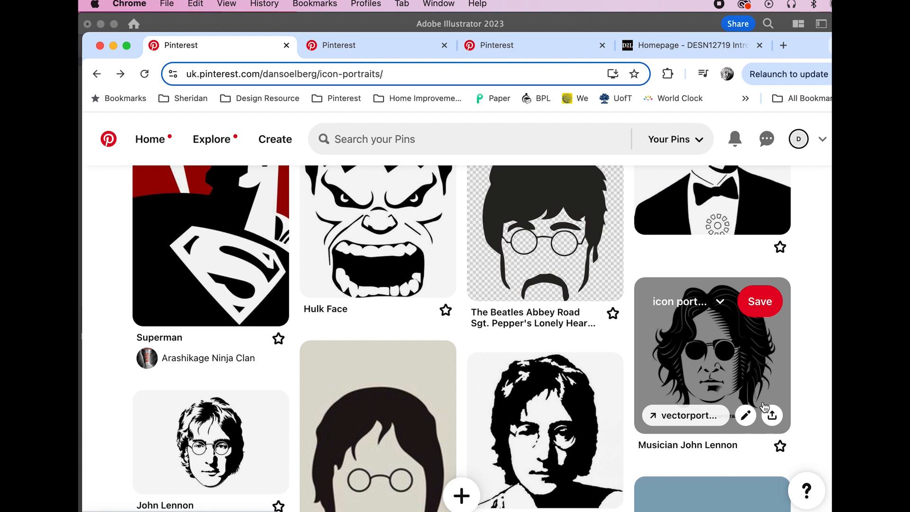
{"action": "scroll", "coordinate": [765, 406], "scroll_direction": "down", "scroll_amount": 8}
{"action": "scroll", "coordinate": [764, 406], "scroll_direction": "down", "scroll_amount": 20}
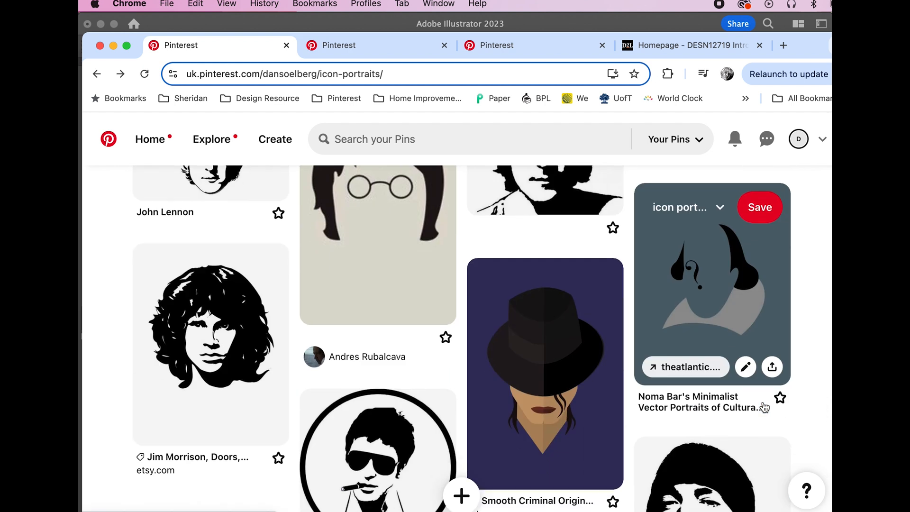
{"action": "scroll", "coordinate": [764, 407], "scroll_direction": "down", "scroll_amount": 10}
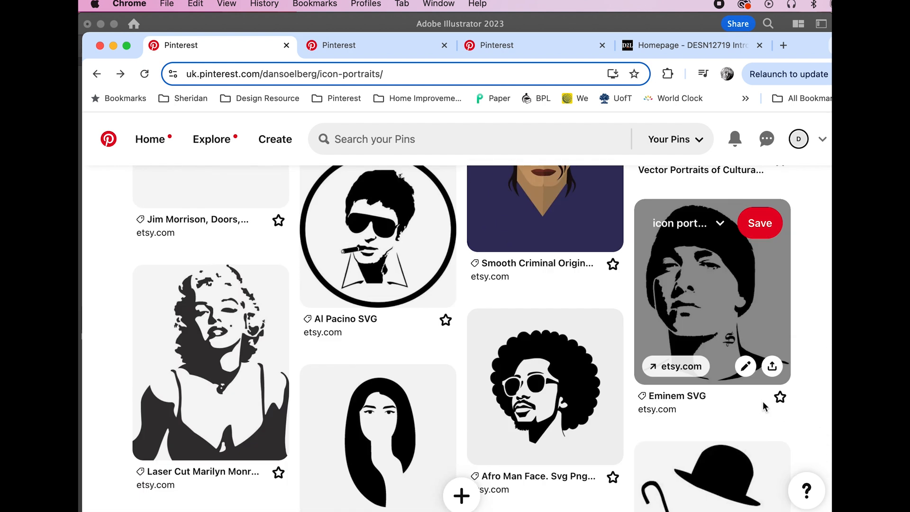
{"action": "scroll", "coordinate": [763, 400], "scroll_direction": "down", "scroll_amount": 3}
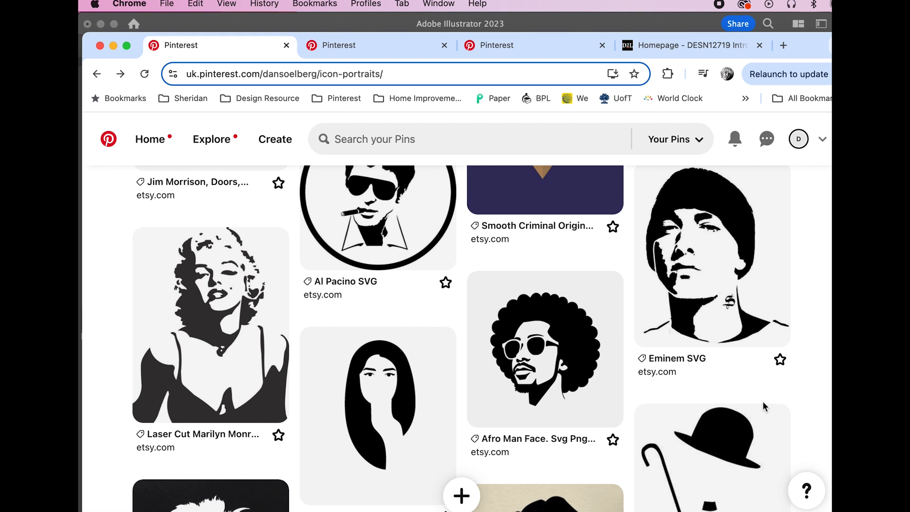
{"action": "scroll", "coordinate": [762, 401], "scroll_direction": "down", "scroll_amount": 5}
{"action": "scroll", "coordinate": [764, 407], "scroll_direction": "down", "scroll_amount": 4}
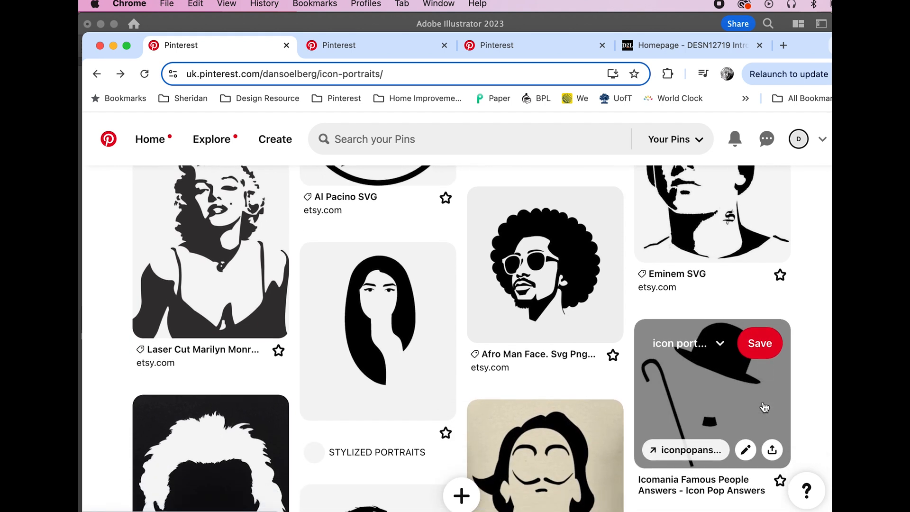
{"action": "scroll", "coordinate": [764, 406], "scroll_direction": "down", "scroll_amount": 3}
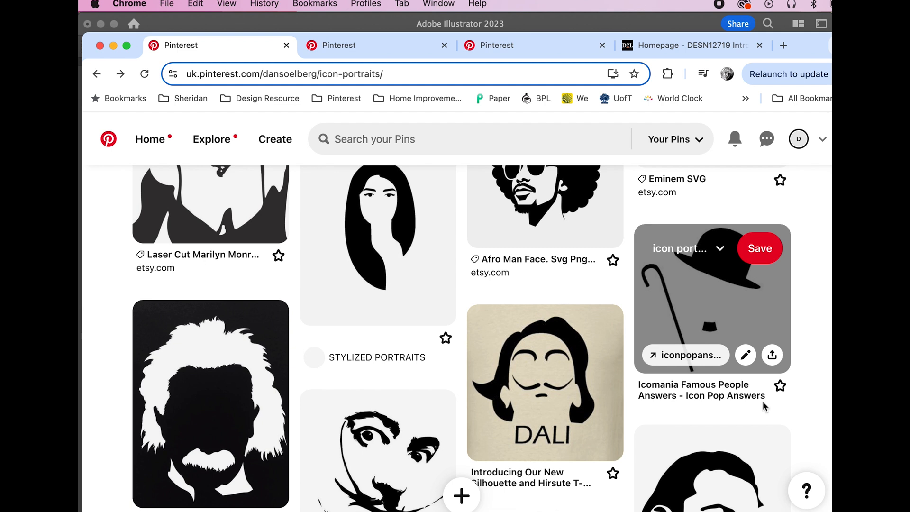
{"action": "scroll", "coordinate": [762, 401], "scroll_direction": "down", "scroll_amount": 10}
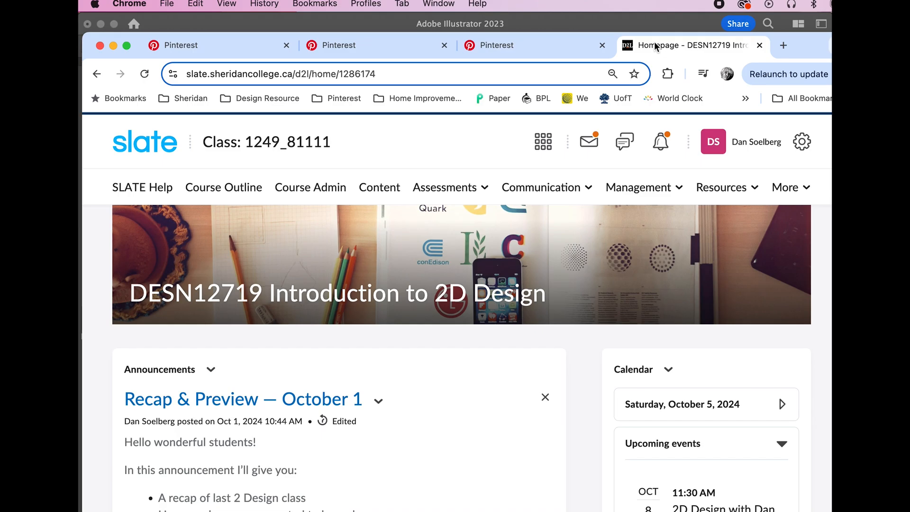
Download the Sans Serif Letters PDF from the Project 2 content on Slate
{"action": "left_click", "coordinate": [379, 188]}
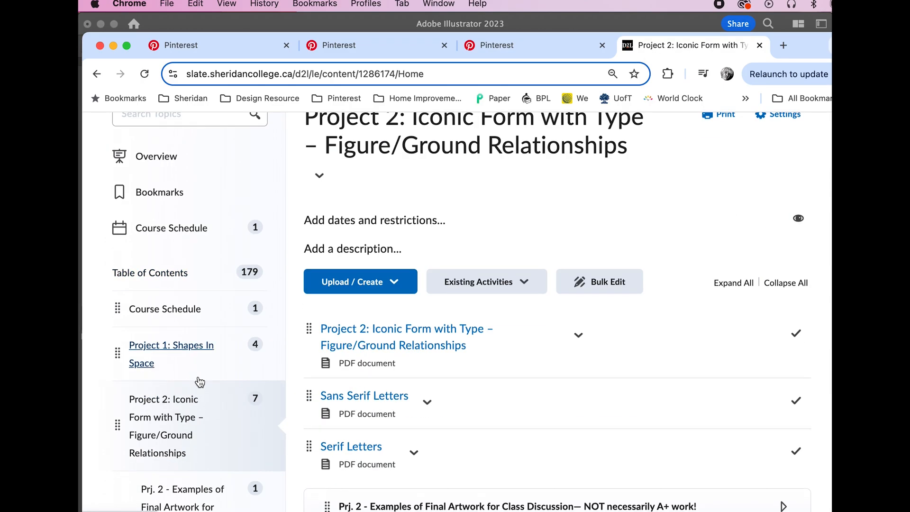
{"action": "scroll", "coordinate": [200, 381], "scroll_direction": "down", "scroll_amount": 3}
{"action": "left_click", "coordinate": [173, 349]}
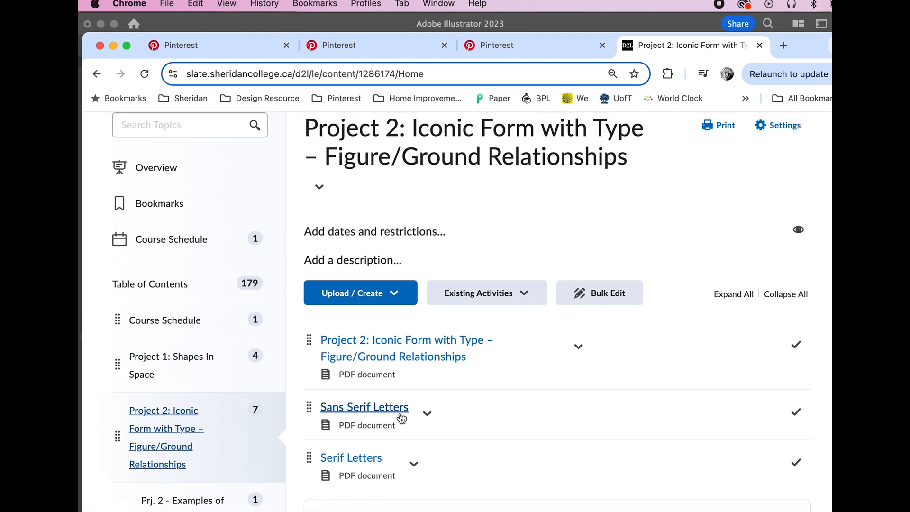
{"action": "left_click", "coordinate": [427, 412]}
{"action": "left_click", "coordinate": [473, 290]}
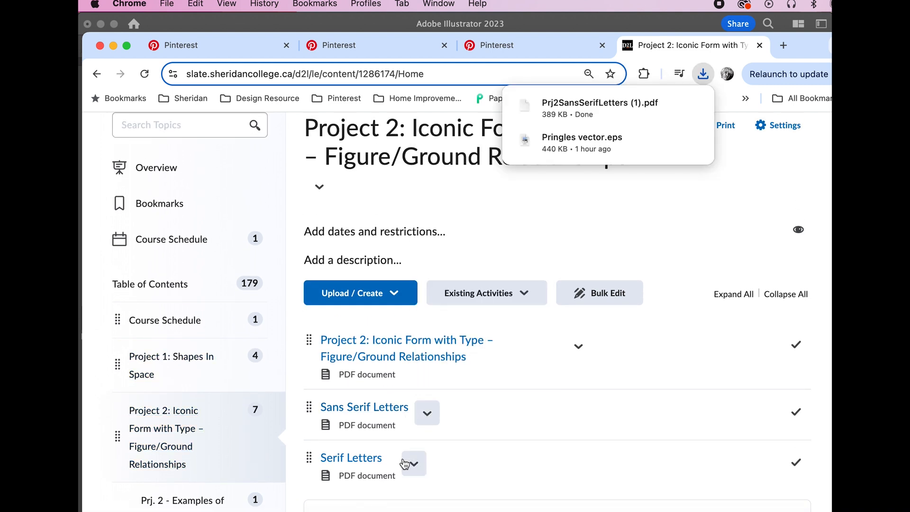
{"action": "left_click", "coordinate": [406, 462]}
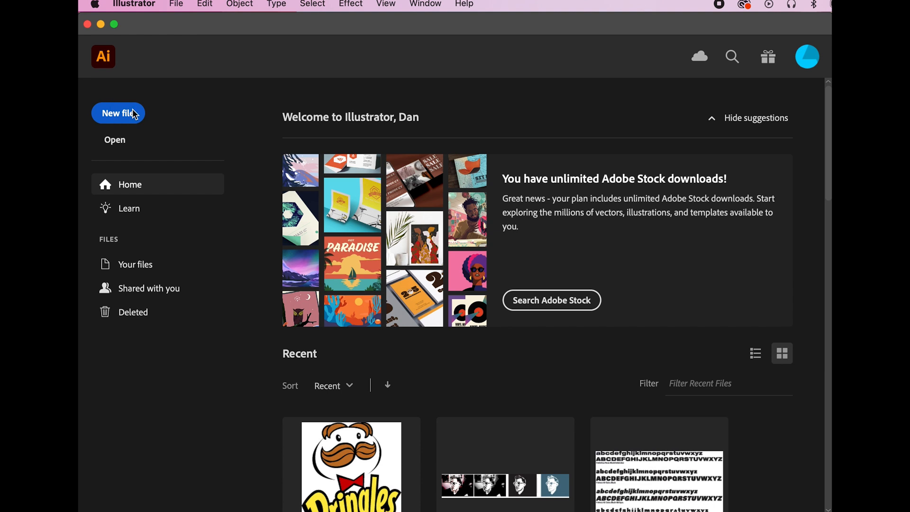
Create a new 8.5 x 11 in portrait Illustrator document in CMYK colour
{"action": "left_click", "coordinate": [134, 114]}
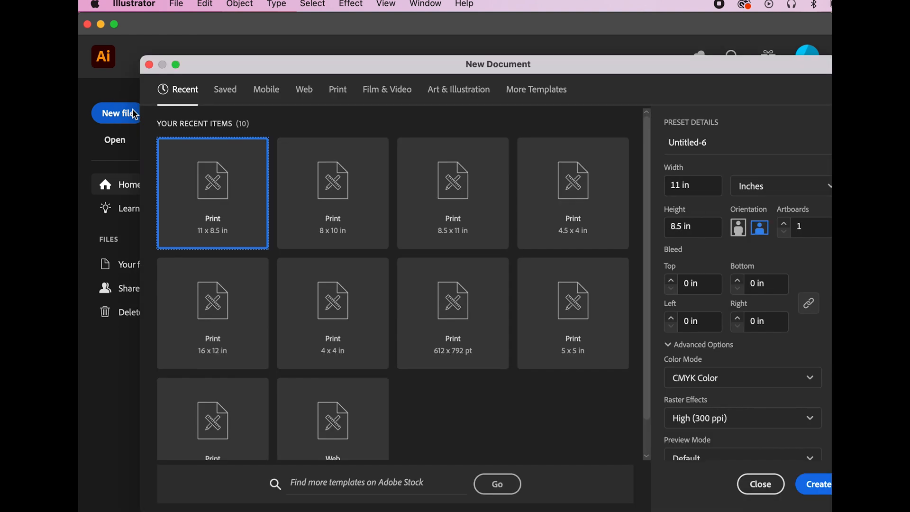
{"action": "left_click", "coordinate": [453, 190]}
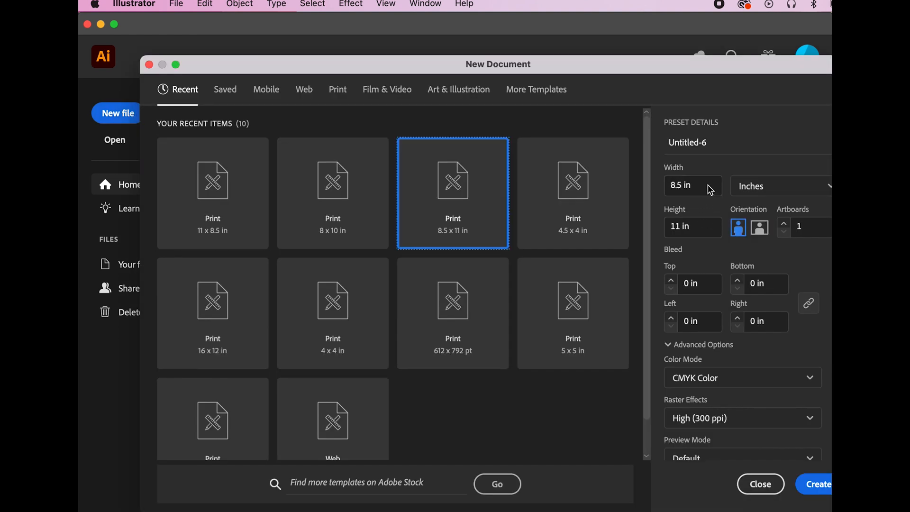
{"action": "left_click", "coordinate": [735, 378]}
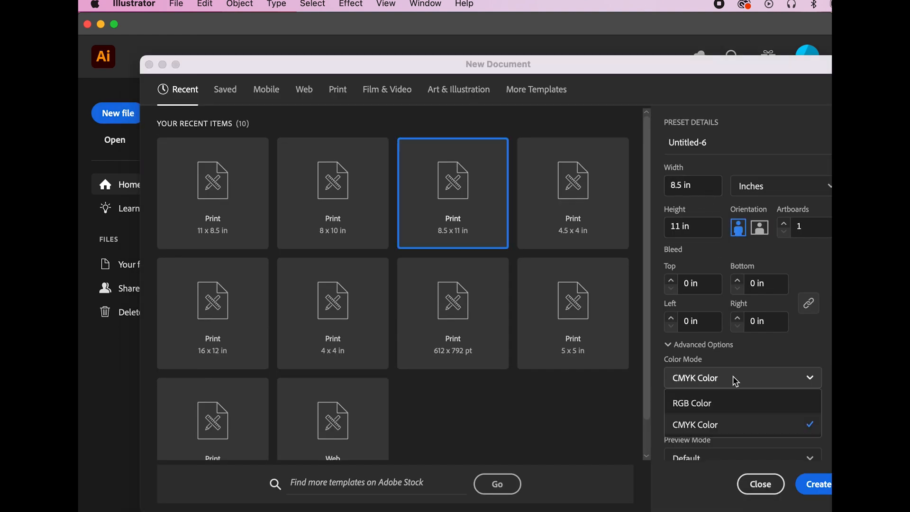
{"action": "left_click", "coordinate": [734, 381]}
{"action": "left_click", "coordinate": [812, 485]}
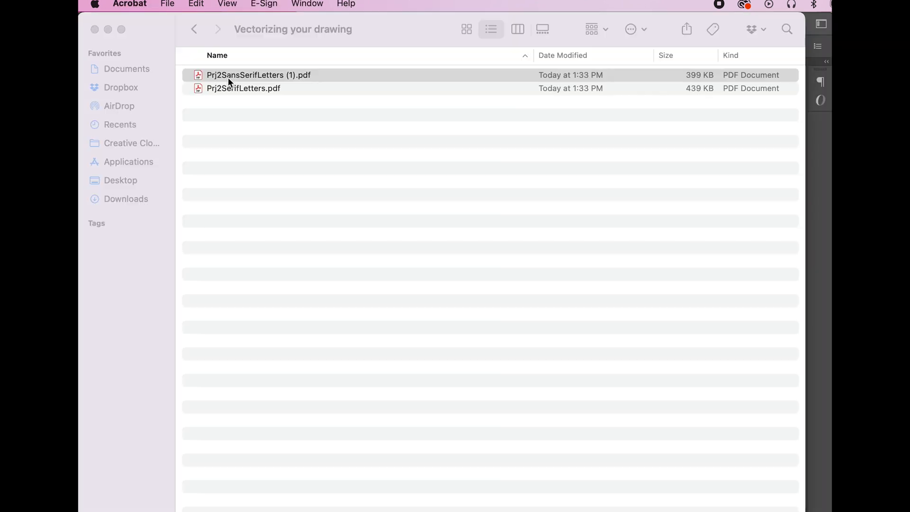
Open the sans serif and serif letter PDFs in Acrobat, review them, then close both and quit
{"action": "double_click", "coordinate": [228, 78]}
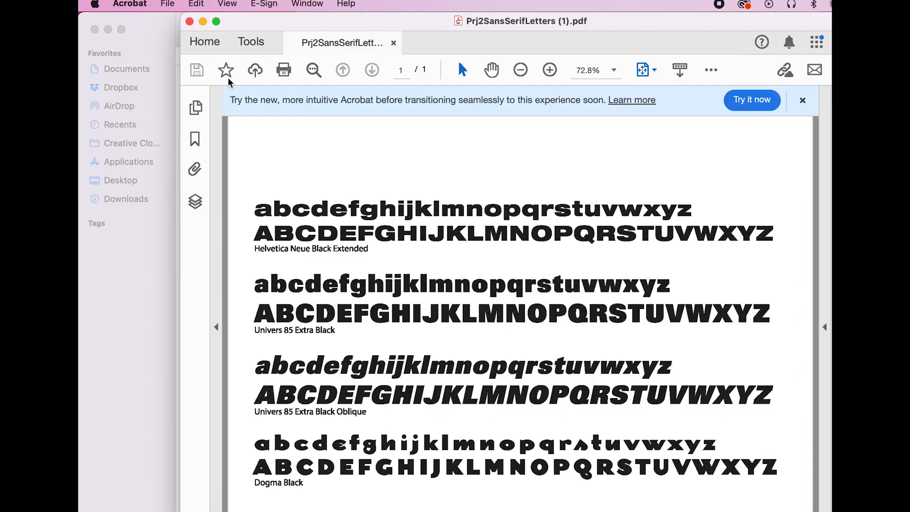
{"action": "left_click", "coordinate": [167, 83]}
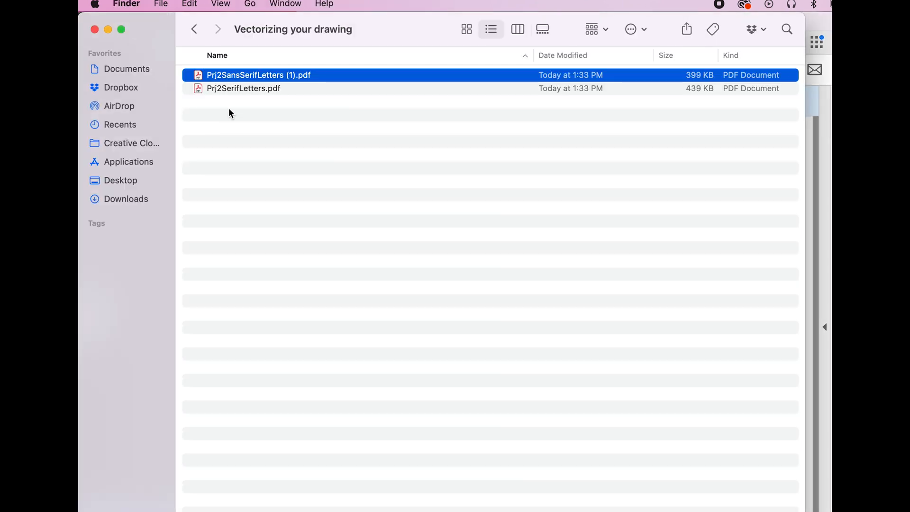
{"action": "double_click", "coordinate": [224, 90]}
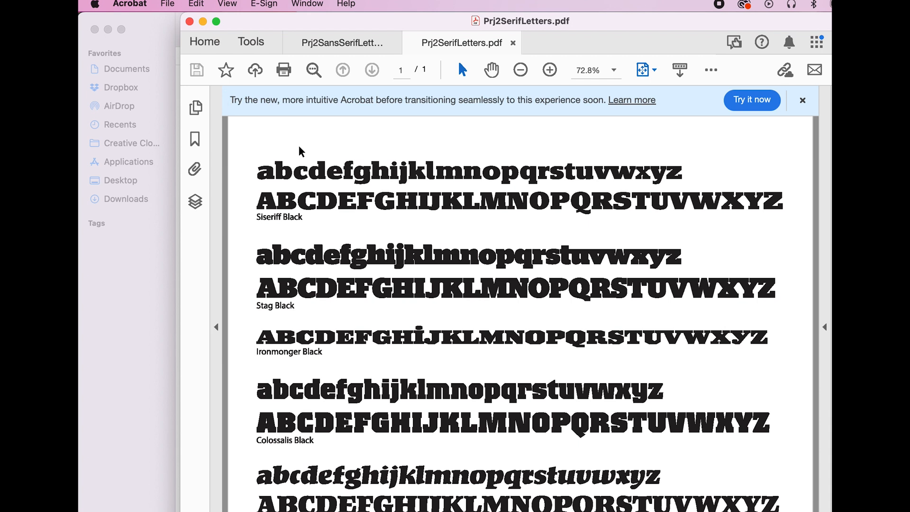
{"action": "left_click", "coordinate": [369, 41]}
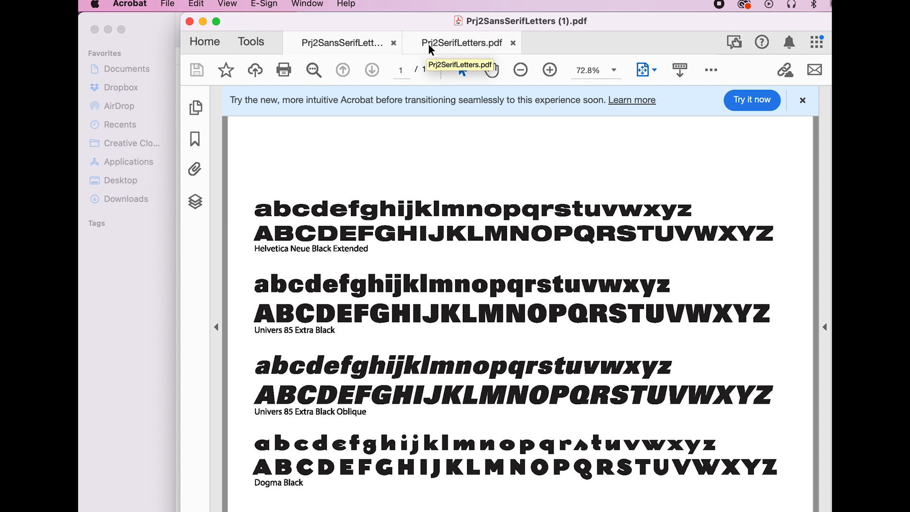
{"action": "left_click", "coordinate": [513, 43]}
{"action": "left_click", "coordinate": [393, 43]}
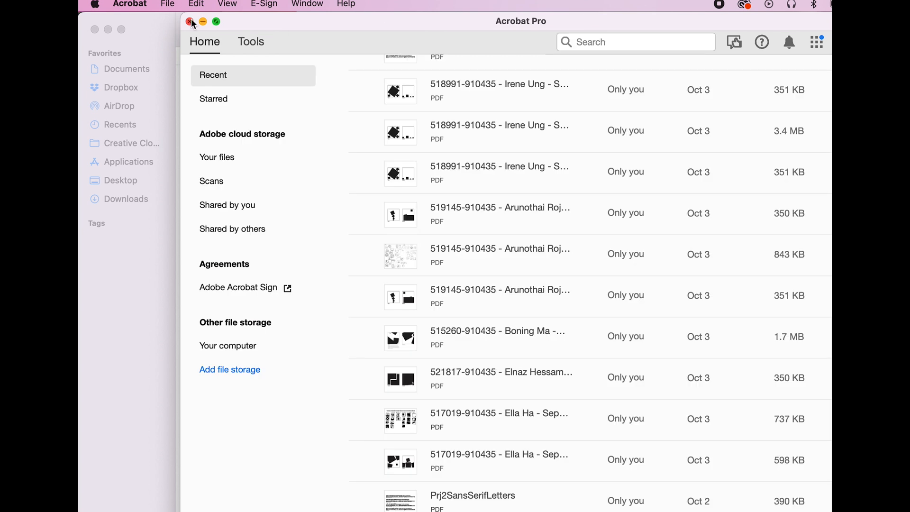
{"action": "left_click", "coordinate": [190, 21]}
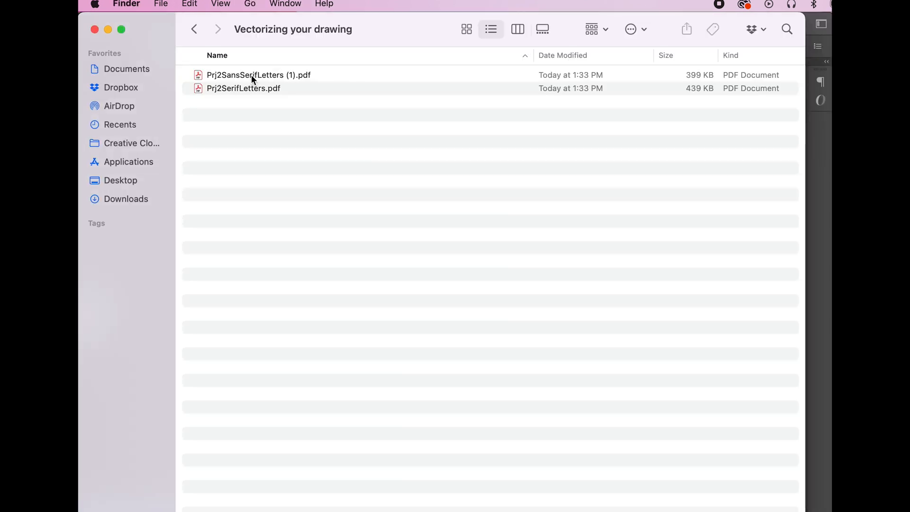
Open Prj2SansSerifLetters (1).pdf from Finder with Adobe Illustrator 2023
{"action": "right_click", "coordinate": [251, 79]}
{"action": "mouse_move", "coordinate": [267, 98]}
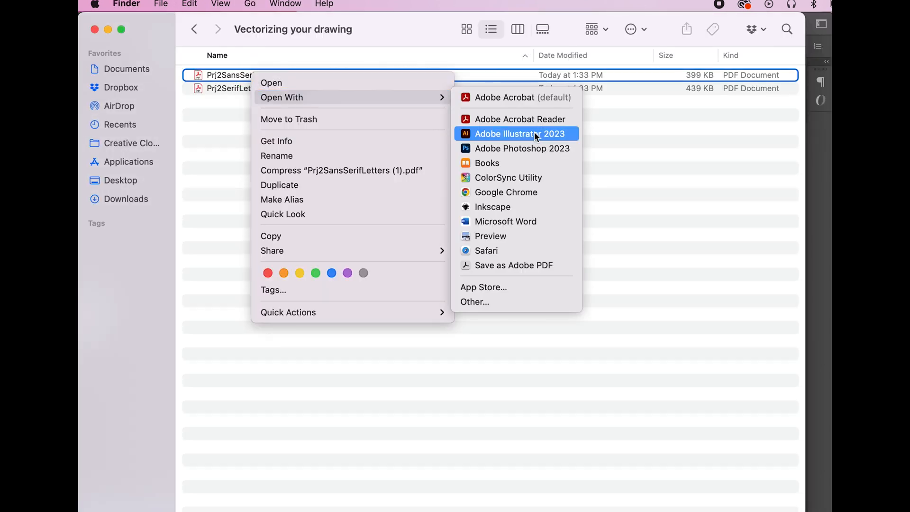
{"action": "left_click", "coordinate": [519, 134]}
{"action": "left_click", "coordinate": [229, 76]}
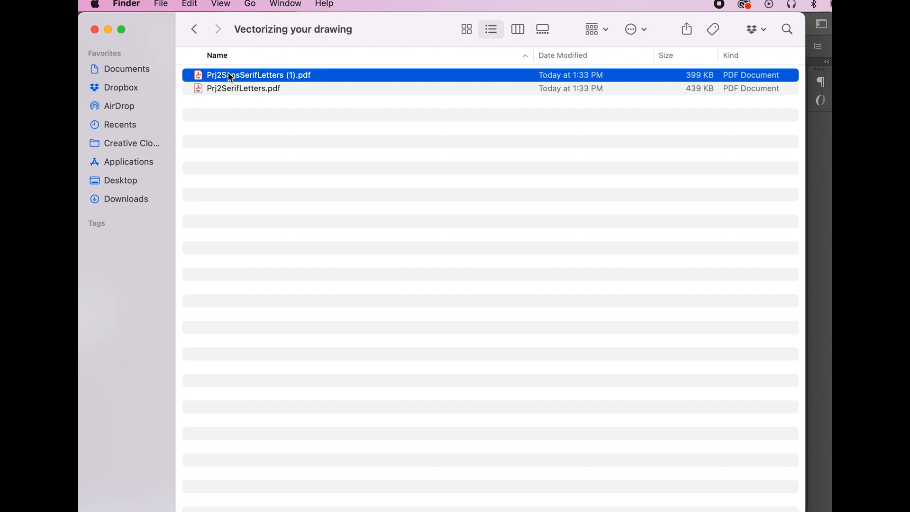
{"action": "left_click", "coordinate": [161, 4]}
{"action": "mouse_move", "coordinate": [177, 110]}
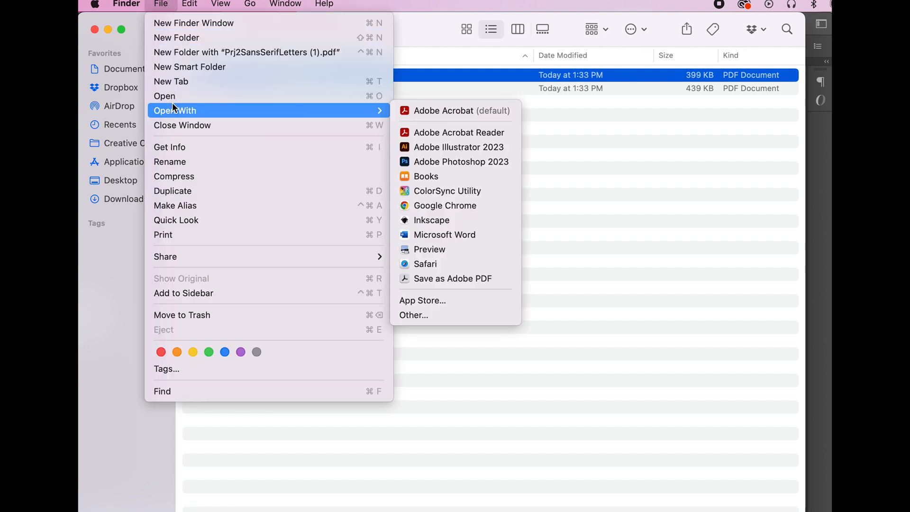
{"action": "left_click", "coordinate": [447, 146]}
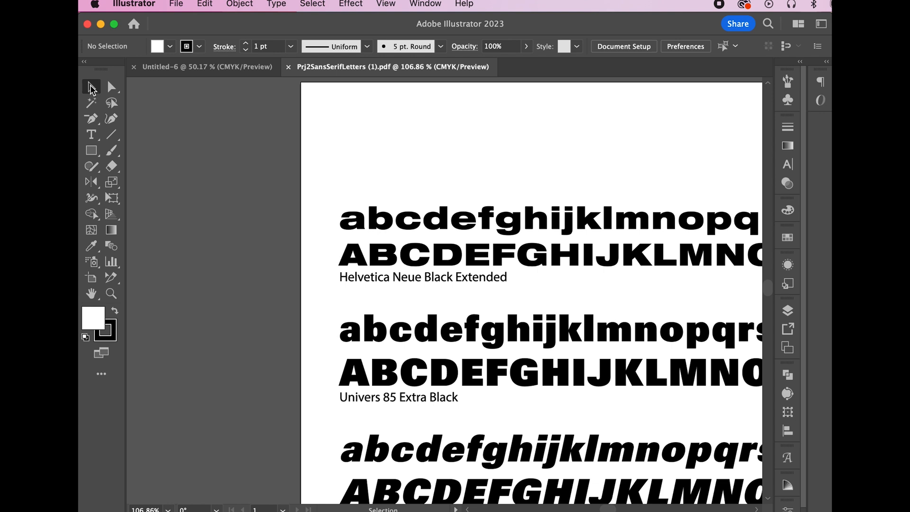
Copy the Univers 85 Extra Black capital J and paste it into Untitled-6
{"action": "scroll", "coordinate": [605, 399], "scroll_direction": "down", "scroll_amount": 4}
{"action": "left_click", "coordinate": [604, 286]}
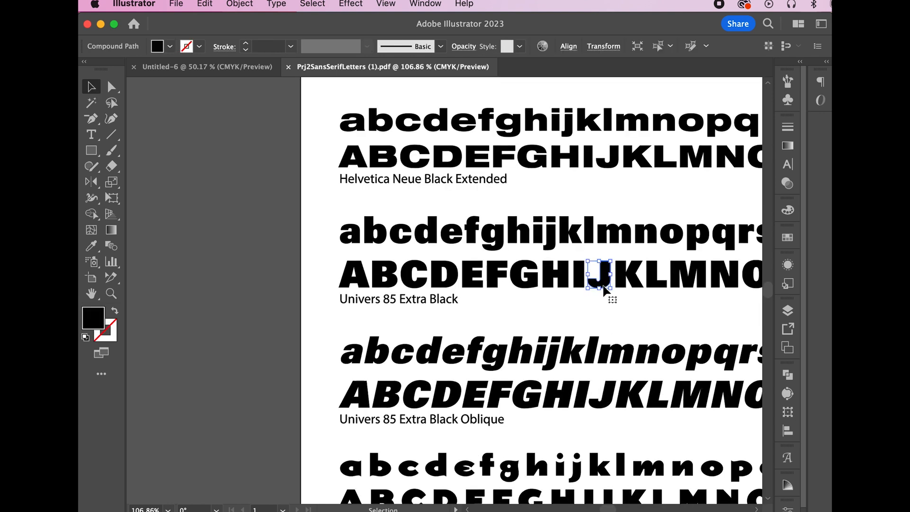
{"action": "left_click", "coordinate": [204, 3]}
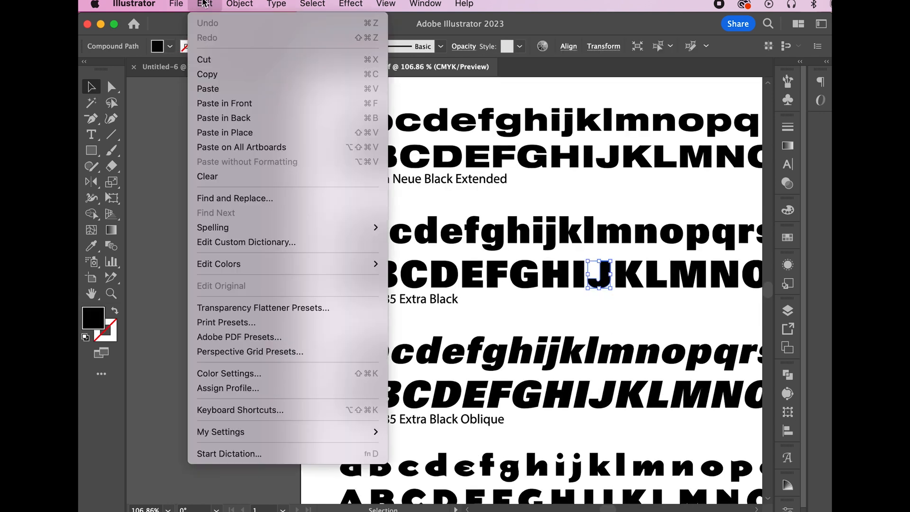
{"action": "left_click", "coordinate": [208, 74]}
{"action": "left_click", "coordinate": [224, 67]}
{"action": "left_click", "coordinate": [204, 4]}
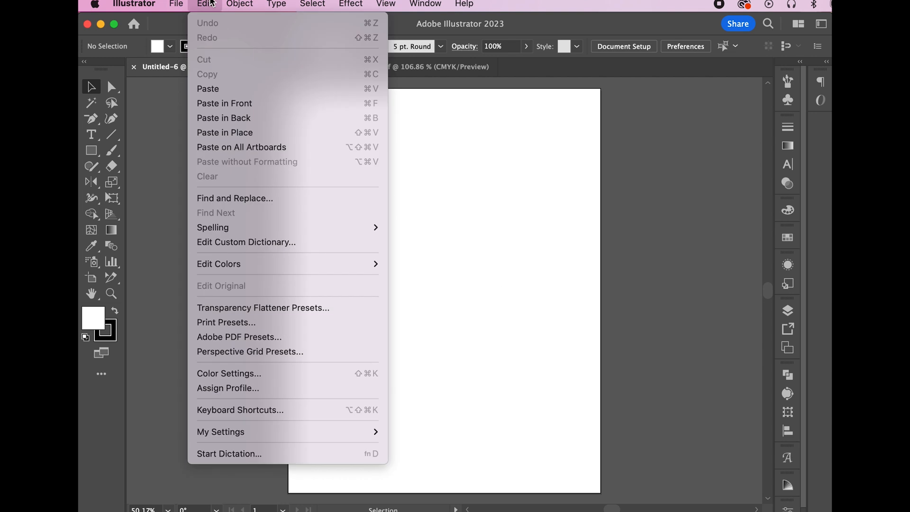
{"action": "left_click", "coordinate": [221, 90]}
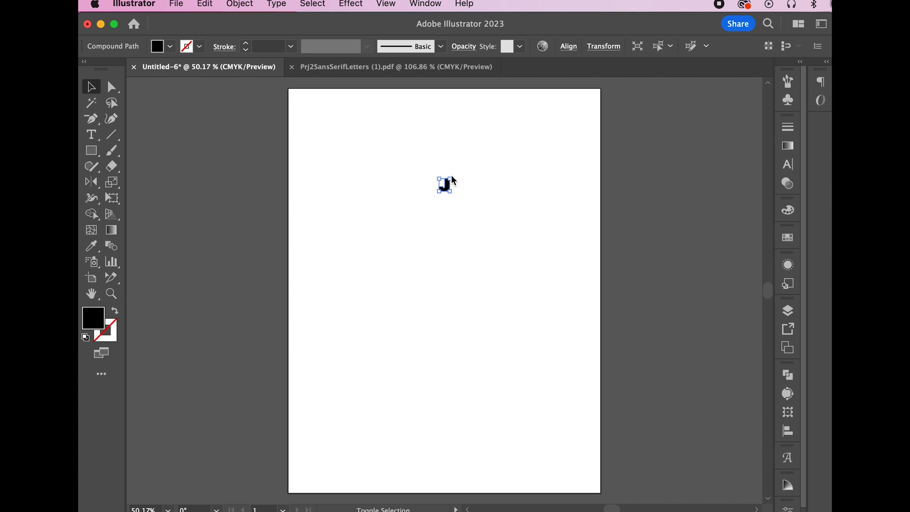
Scale the pasted J up to a large letter, undoing the accidental wide stretch
{"action": "left_click_drag", "start_coordinate": [451, 179], "coordinate": [514, 105]}
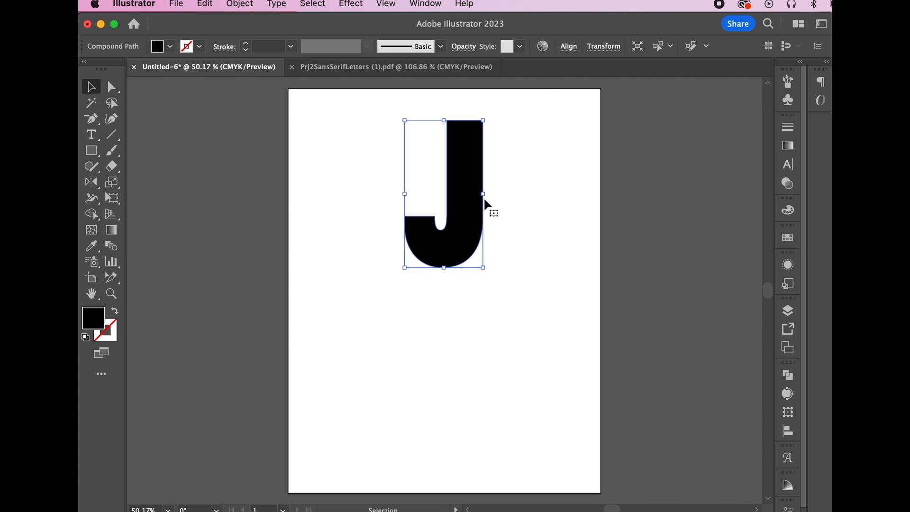
{"action": "left_click_drag", "start_coordinate": [484, 201], "coordinate": [667, 194]}
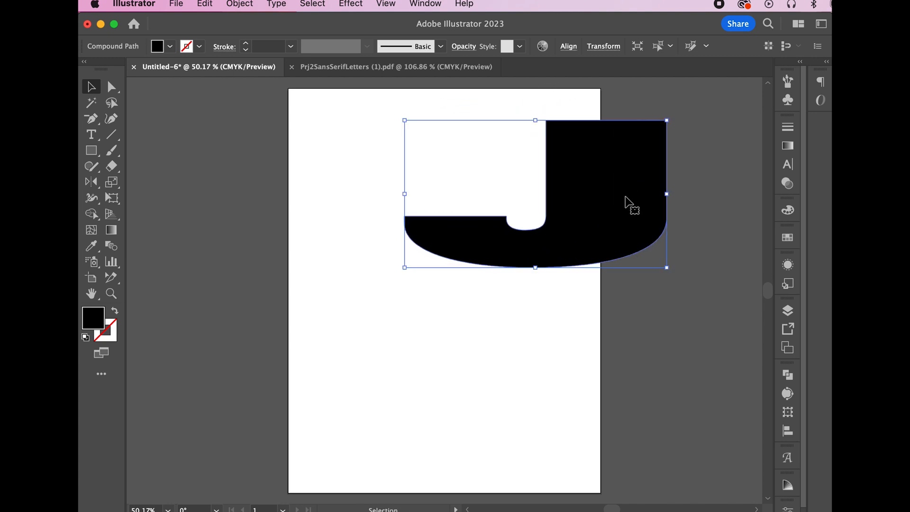
{"action": "left_click_drag", "start_coordinate": [554, 199], "coordinate": [466, 216]}
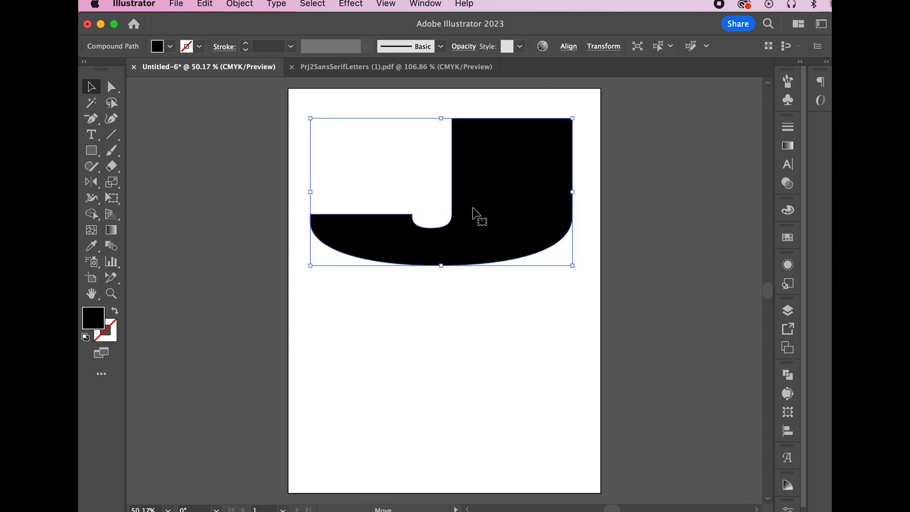
{"action": "left_click", "coordinate": [578, 282]}
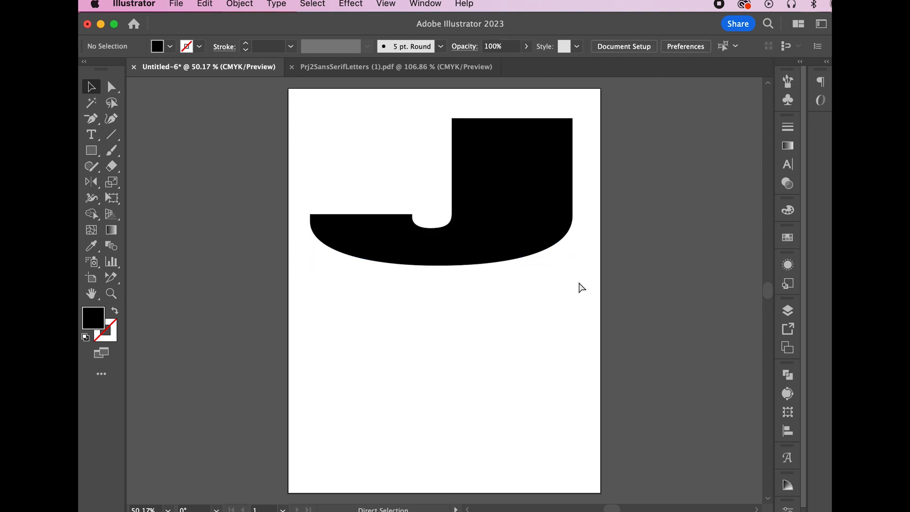
{"action": "key", "text": "super+z"}
{"action": "key", "text": "super+z"}
{"action": "key", "text": "super+z"}
{"action": "key", "text": "super+z"}
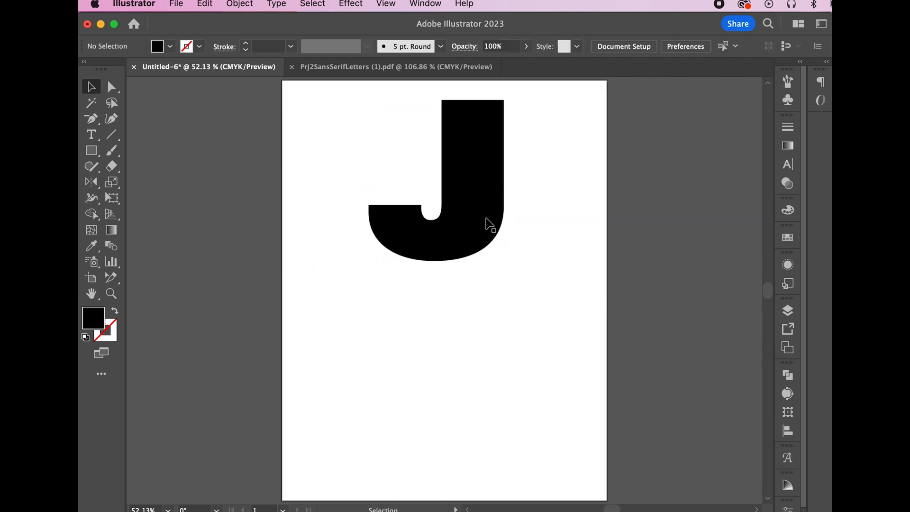
Alt-drag a duplicate of the J to sit below the original
{"action": "left_click", "coordinate": [483, 213]}
{"action": "left_click_drag", "start_coordinate": [486, 217], "coordinate": [490, 421]}
{"action": "key", "text": "alt"}
{"action": "key", "text": "super+z"}
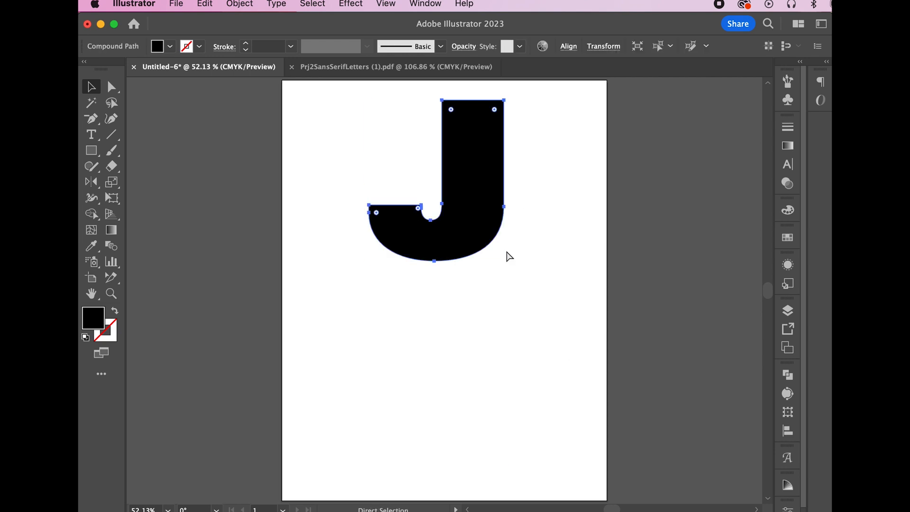
{"action": "key", "text": "super+shift+z"}
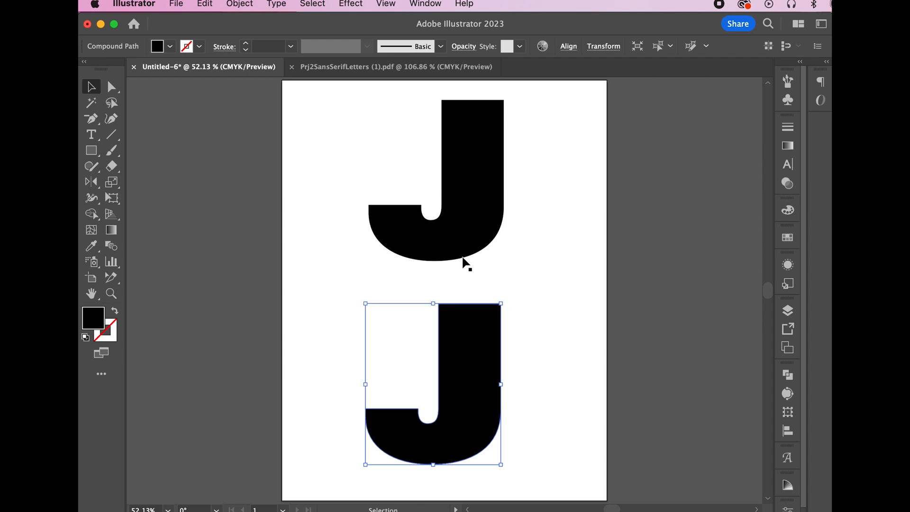
Add a new Layer 2, then lock Layer 1 and rename it 'Letters'
{"action": "left_click", "coordinate": [786, 313]}
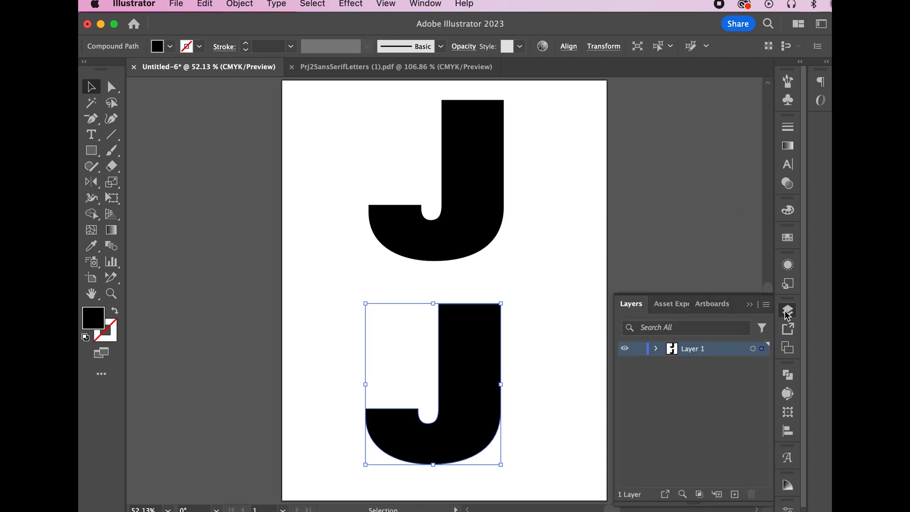
{"action": "left_click", "coordinate": [735, 494]}
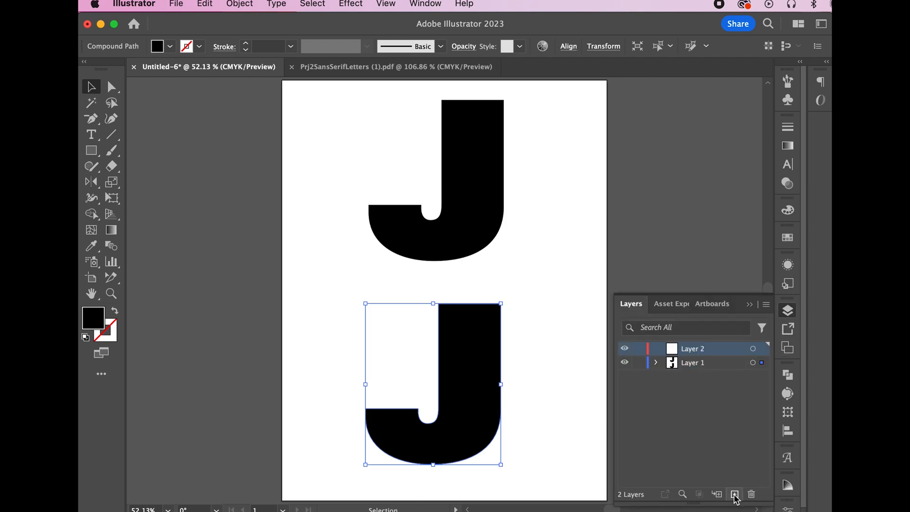
{"action": "left_click", "coordinate": [691, 363]}
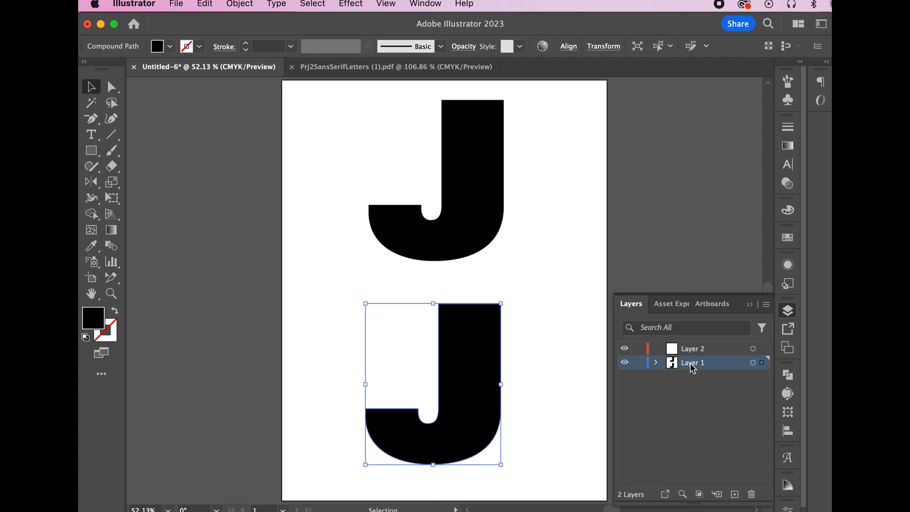
{"action": "key", "text": "super+2"}
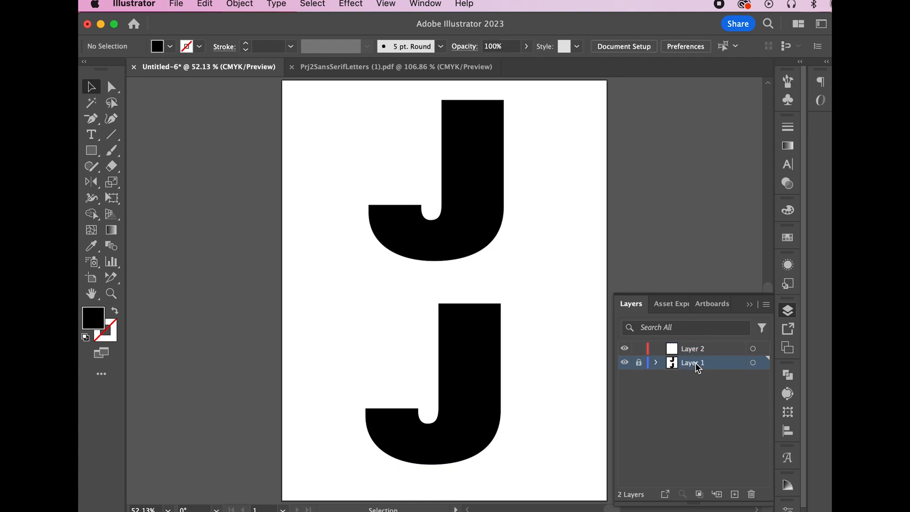
{"action": "double_click", "coordinate": [691, 363]}
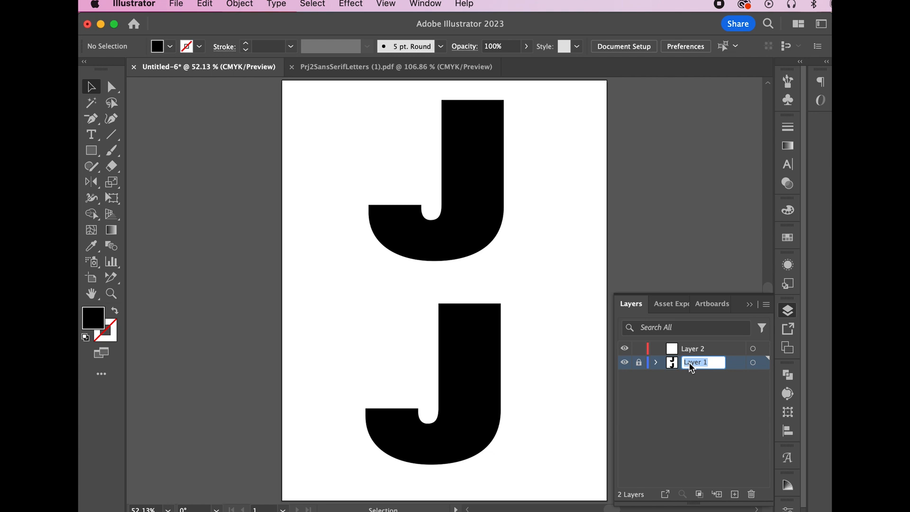
{"action": "type", "text": "Letters"}
{"action": "key", "text": "Return"}
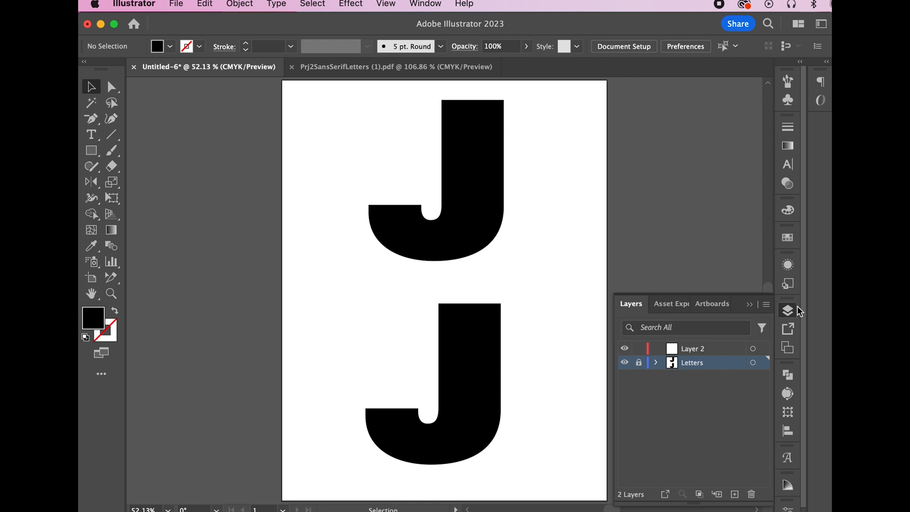
{"action": "left_click", "coordinate": [430, 9]}
Switch to the Essentials Classic workspace and reopen the Layers panel through a Help search for 'layers'
{"action": "mouse_move", "coordinate": [439, 75]}
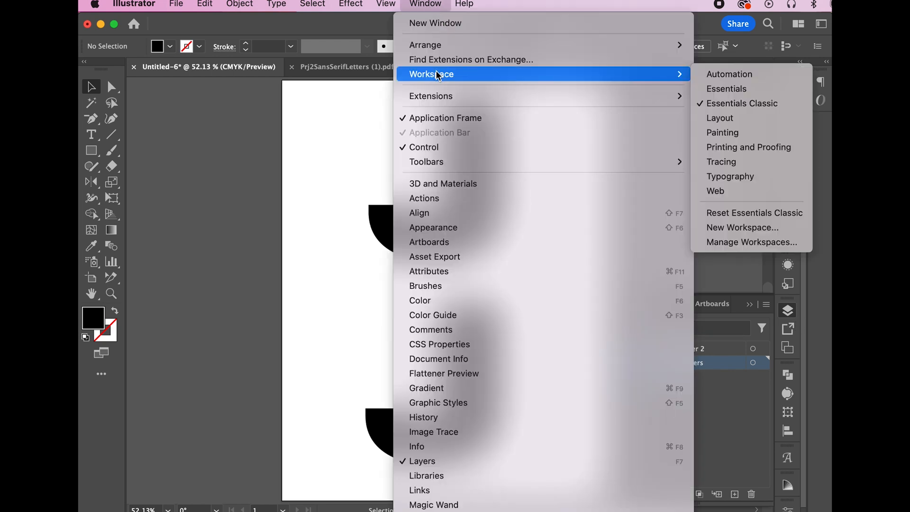
{"action": "left_click", "coordinate": [755, 107]}
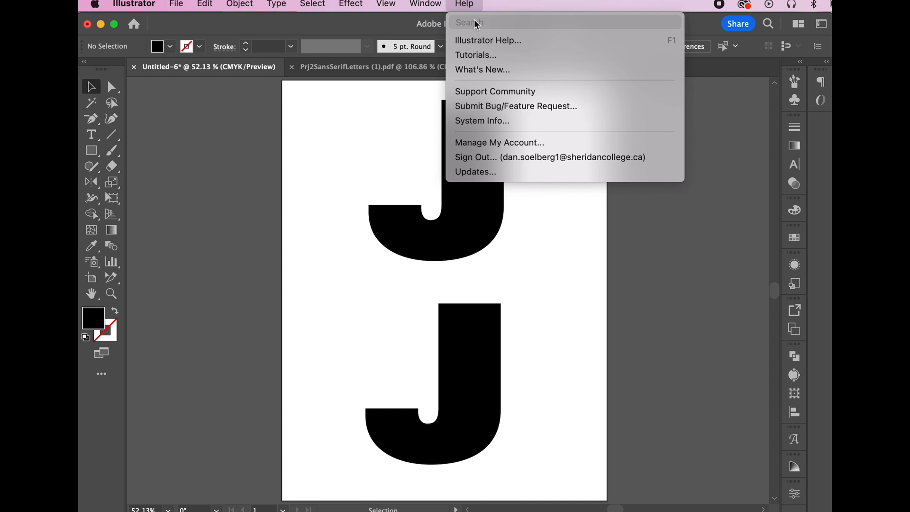
{"action": "type", "text": "layers"}
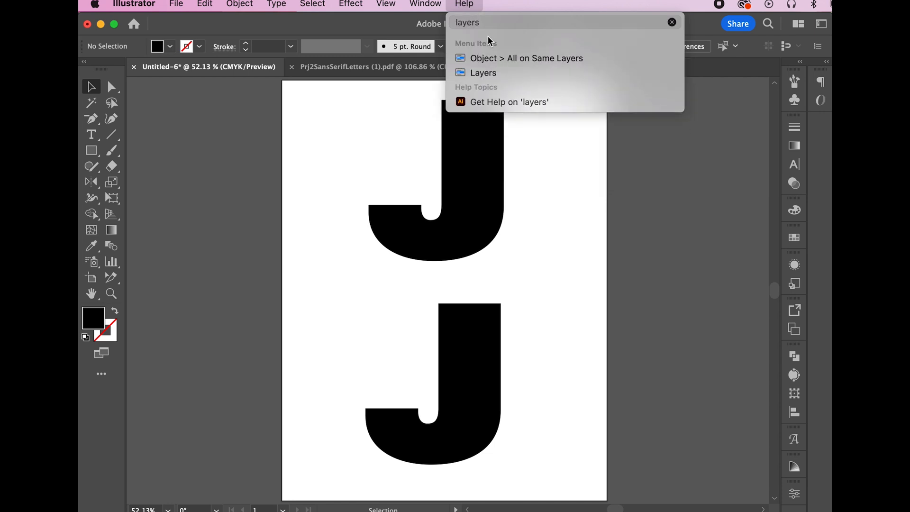
{"action": "mouse_move", "coordinate": [485, 75]}
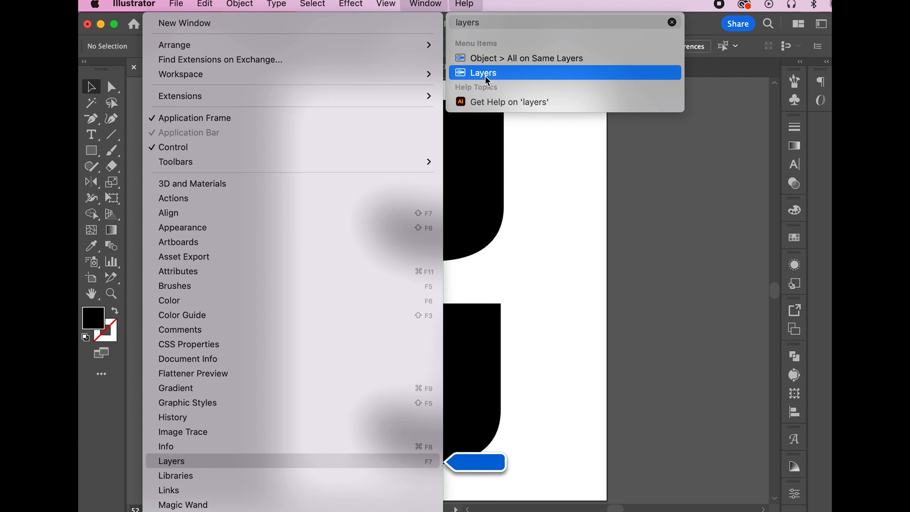
{"action": "mouse_move", "coordinate": [441, 6]}
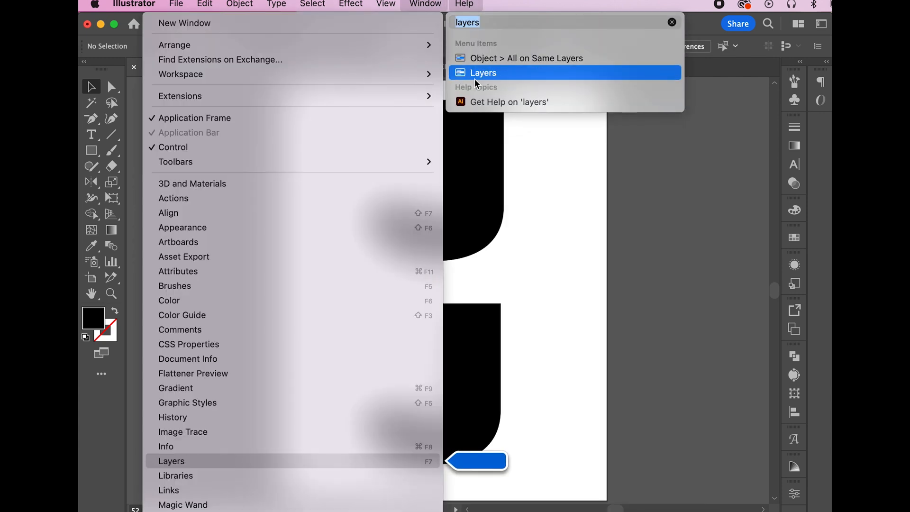
{"action": "left_click", "coordinate": [475, 74]}
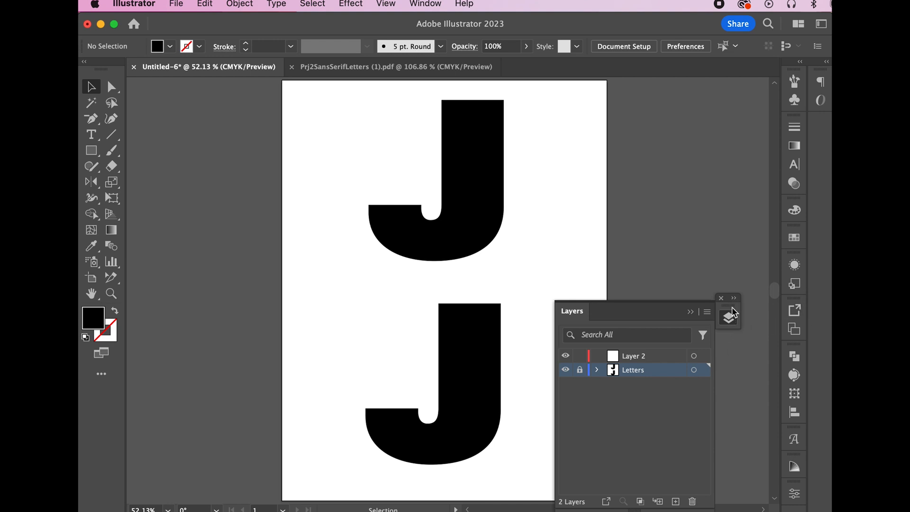
Dock the Layers panel with the other panels, lock Letters and make Layer 2 active
{"action": "left_click_drag", "start_coordinate": [730, 303], "coordinate": [782, 307]}
{"action": "left_click", "coordinate": [638, 363]}
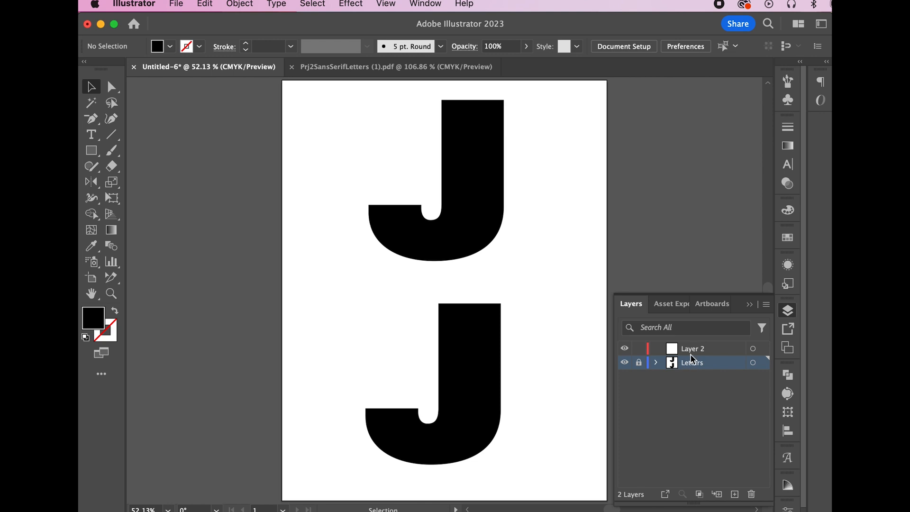
{"action": "left_click", "coordinate": [691, 352]}
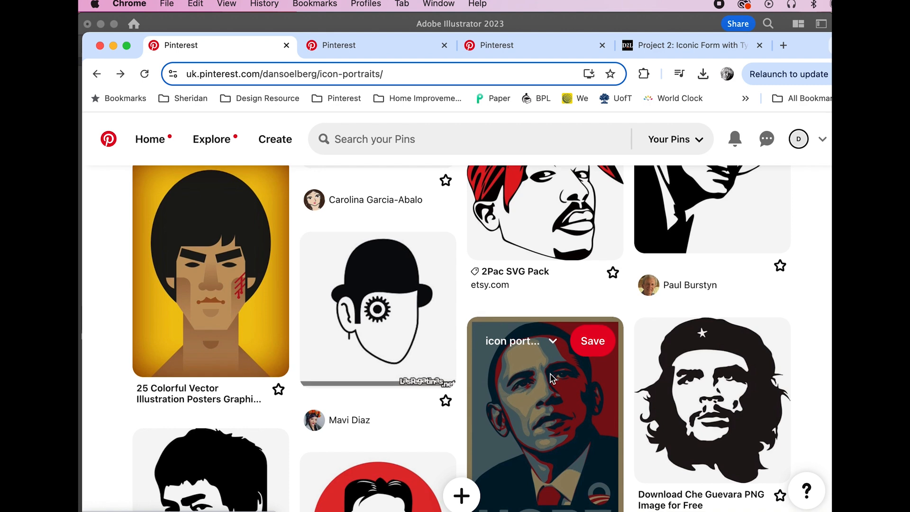
Save the long-haired line-drawing portrait from its Pinterest pin as a JPEG image
{"action": "scroll", "coordinate": [550, 378], "scroll_direction": "down", "scroll_amount": 10}
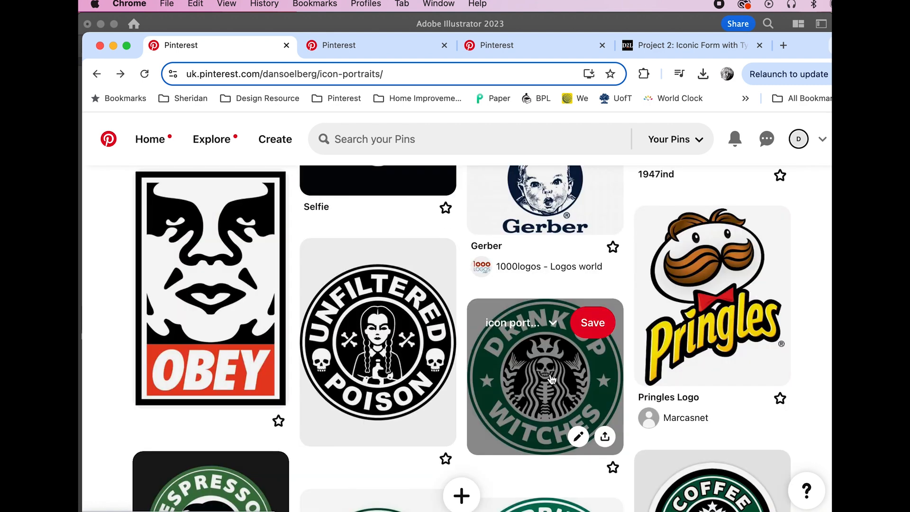
{"action": "scroll", "coordinate": [550, 378], "scroll_direction": "up", "scroll_amount": 10}
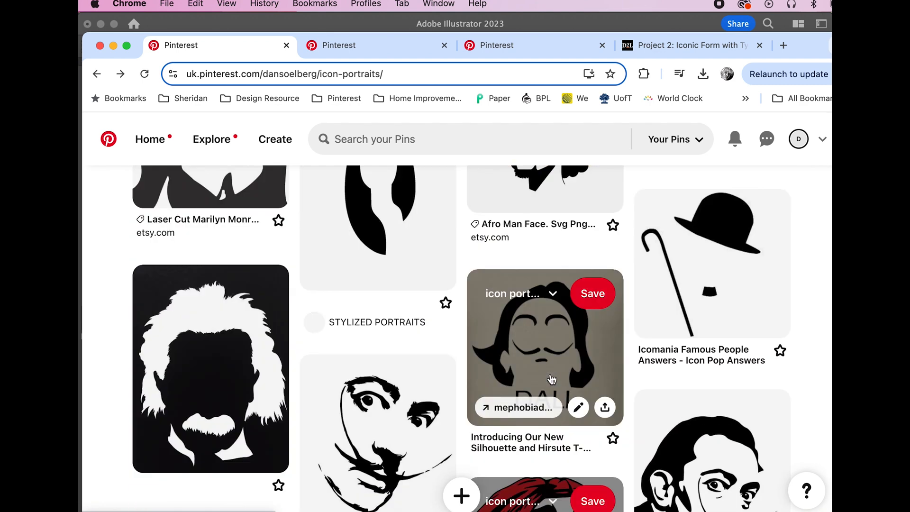
{"action": "scroll", "coordinate": [551, 380], "scroll_direction": "down", "scroll_amount": 15}
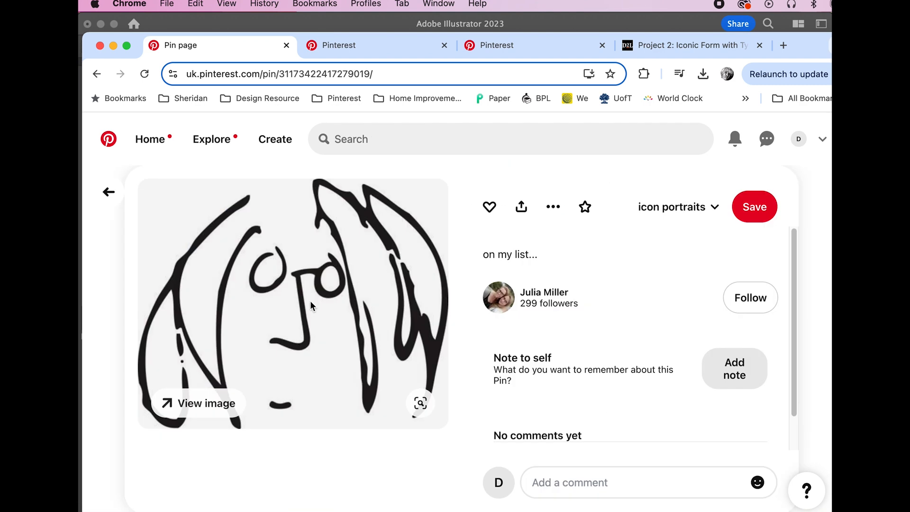
{"action": "right_click", "coordinate": [314, 307]}
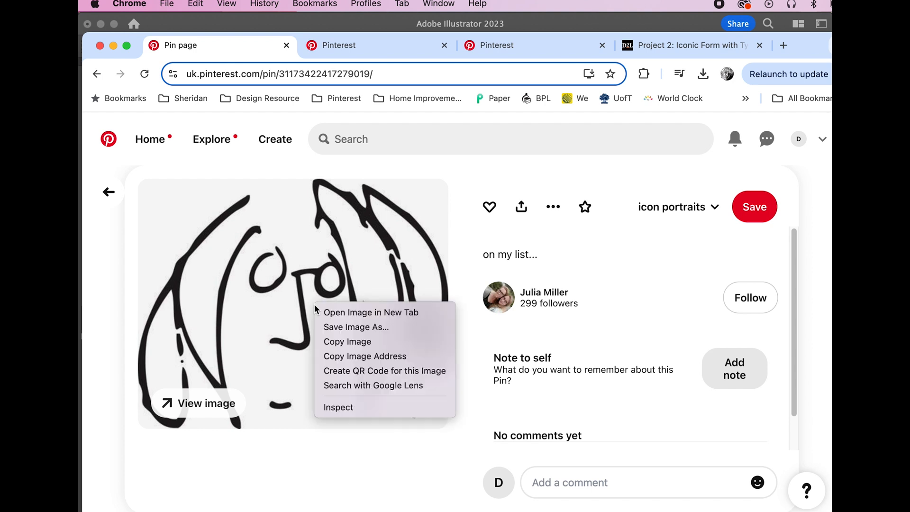
{"action": "left_click", "coordinate": [342, 326]}
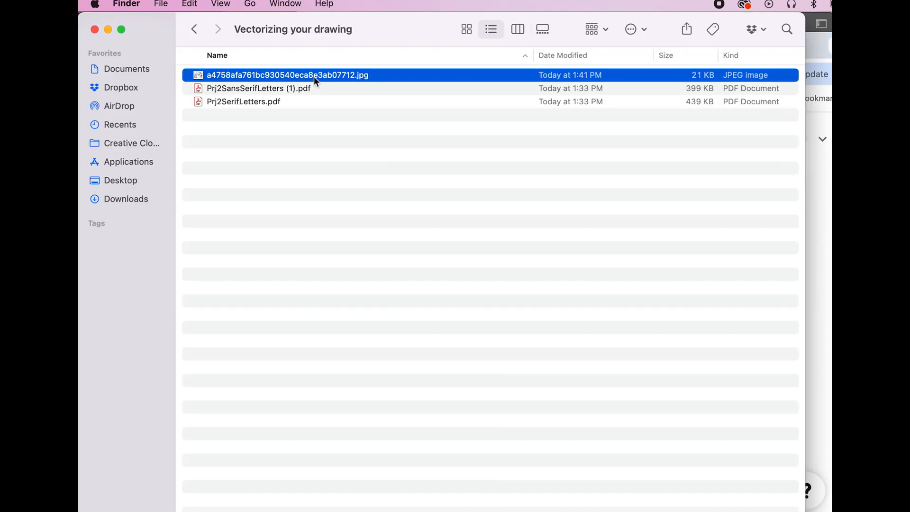
Drag the portrait JPEG from Finder onto the Illustrator artboard over the top J
{"action": "left_click_drag", "start_coordinate": [432, 37], "coordinate": [433, 163]}
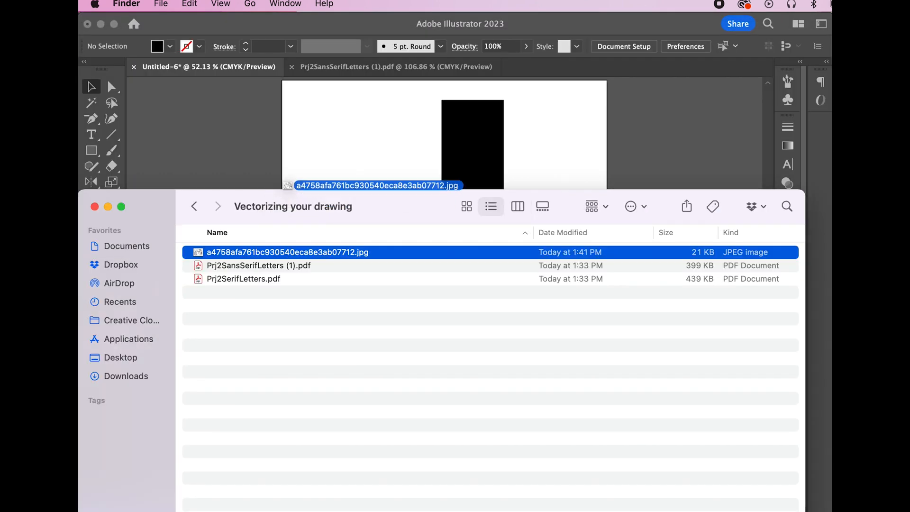
{"action": "left_click_drag", "start_coordinate": [296, 179], "coordinate": [325, 158]}
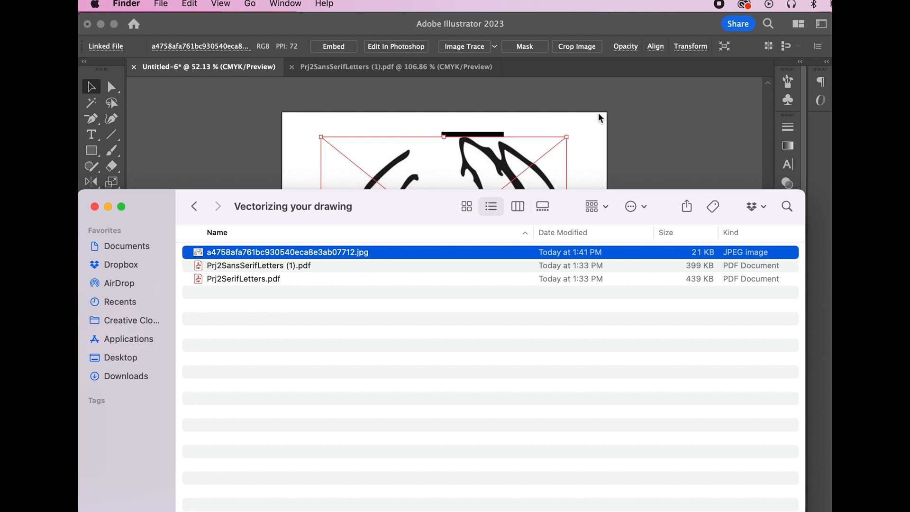
{"action": "left_click", "coordinate": [600, 118]}
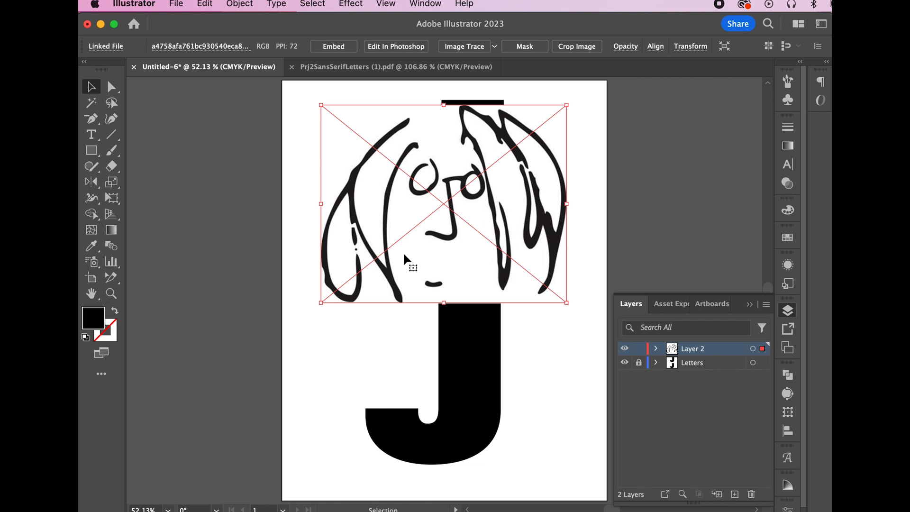
Zoom in on the placed portrait's face to check the quality of its lines
{"action": "scroll", "coordinate": [443, 244], "scroll_direction": "up", "scroll_amount": 6}
{"action": "scroll", "coordinate": [442, 241], "scroll_direction": "down", "scroll_amount": 2}
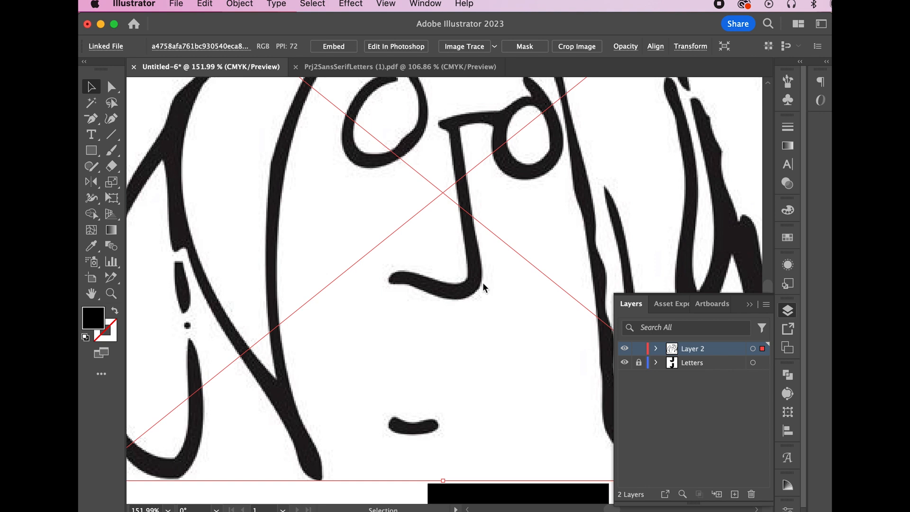
Image Trace the portrait in Black and White mode with Ignore Color, Threshold 112 and Noise 32 px
{"action": "left_click", "coordinate": [424, 5]}
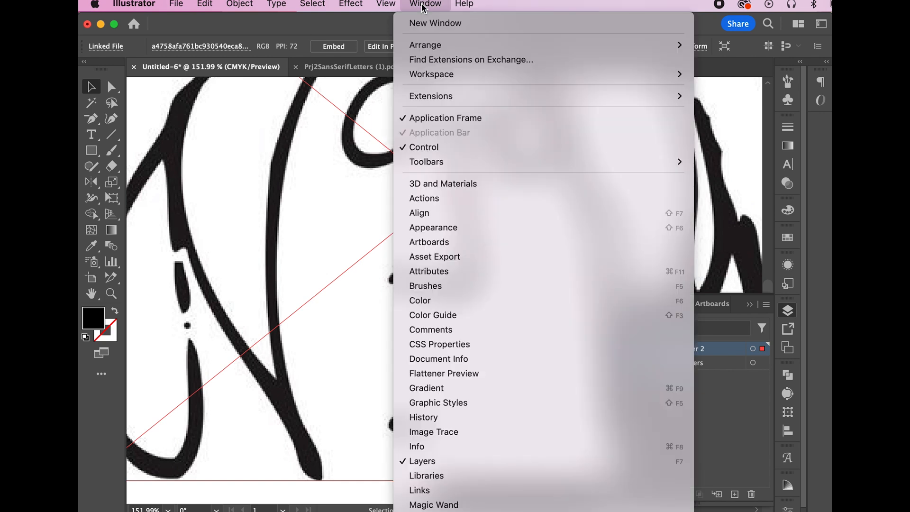
{"action": "left_click", "coordinate": [449, 432]}
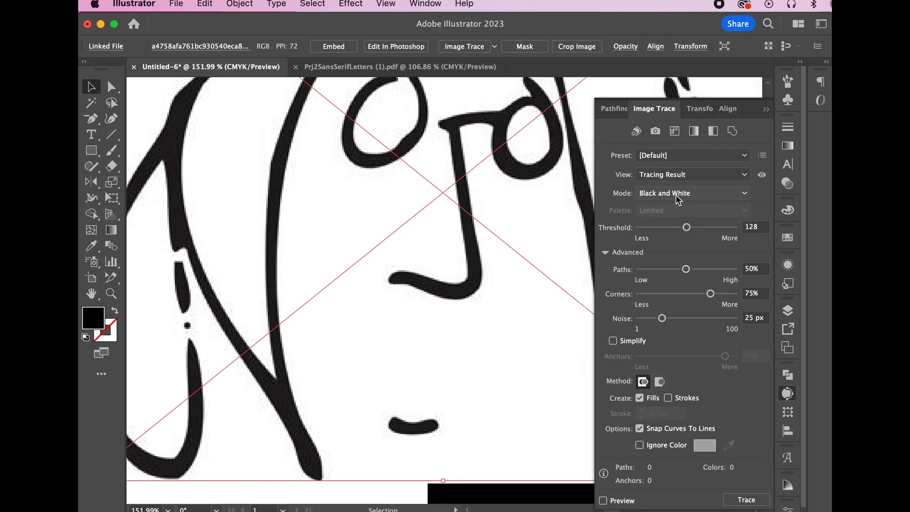
{"action": "left_click", "coordinate": [679, 194]}
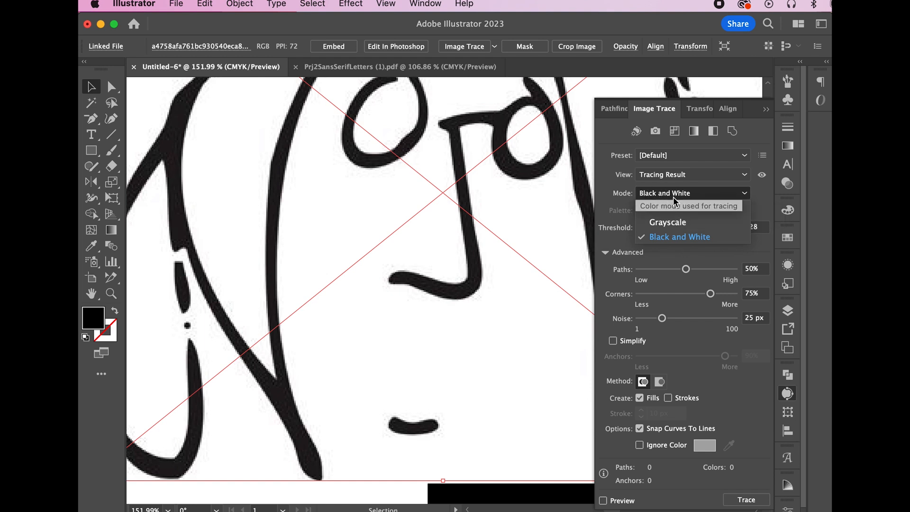
{"action": "left_click", "coordinate": [605, 252]}
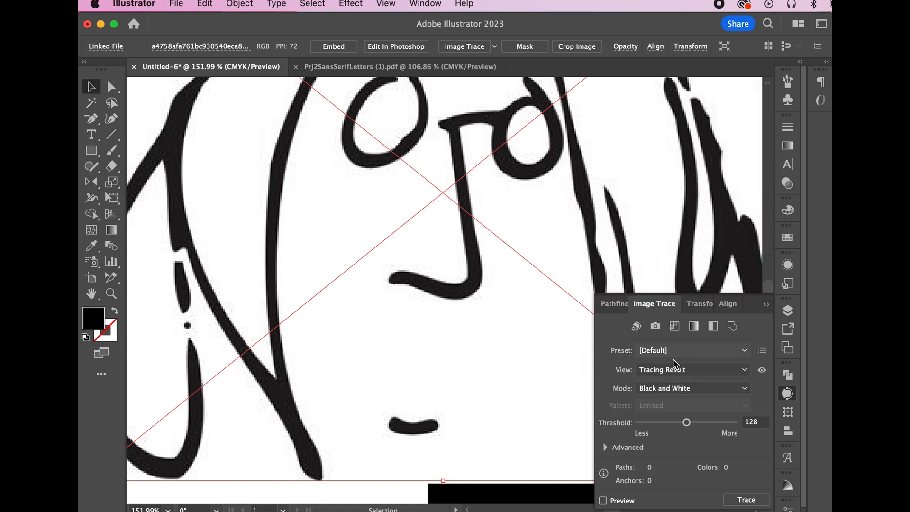
{"action": "left_click", "coordinate": [606, 447]}
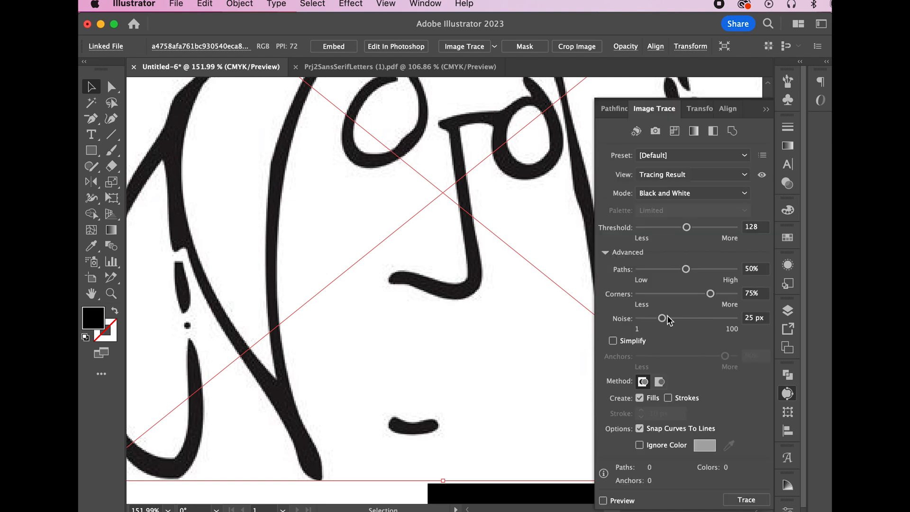
{"action": "left_click", "coordinate": [639, 445]}
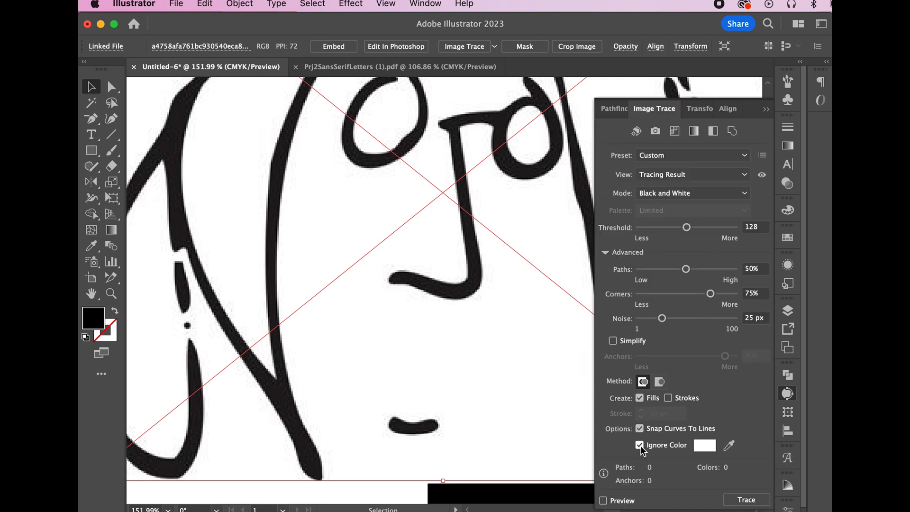
{"action": "left_click", "coordinate": [603, 500]}
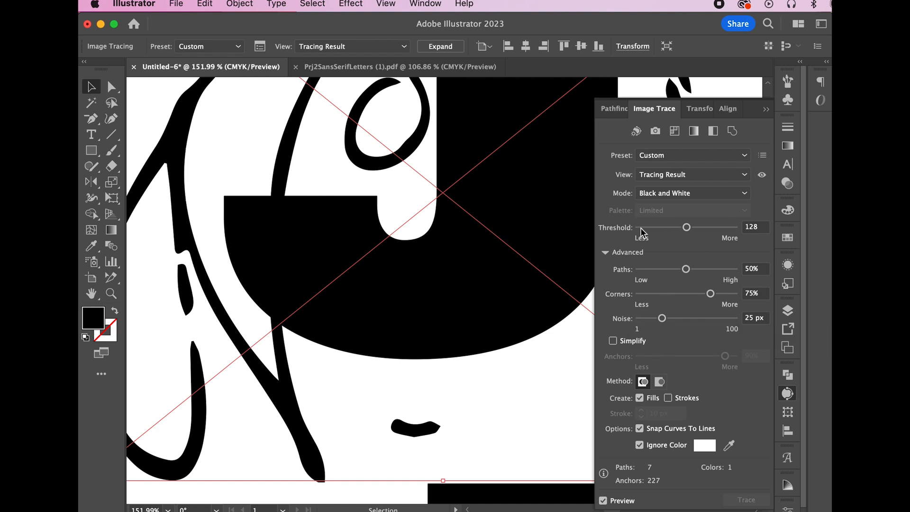
{"action": "left_click_drag", "start_coordinate": [685, 227], "coordinate": [681, 230]}
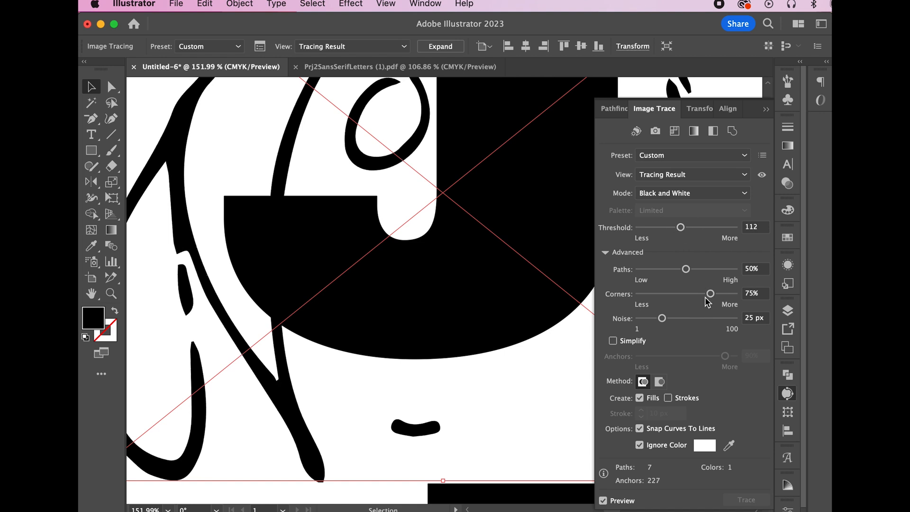
{"action": "left_click_drag", "start_coordinate": [662, 318], "coordinate": [668, 318]}
{"action": "left_click", "coordinate": [602, 500]}
{"action": "left_click", "coordinate": [745, 499]}
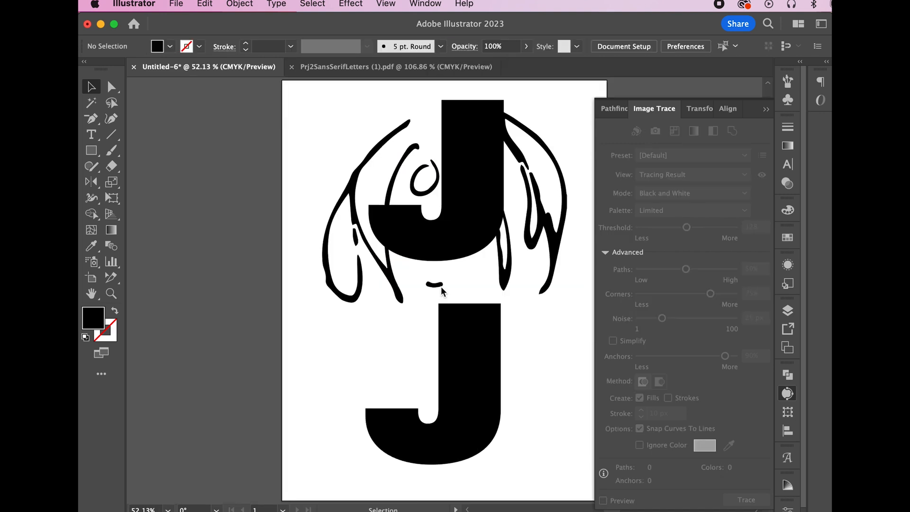
Expand the traced portrait and fill its face linework with the White swatch
{"action": "left_click", "coordinate": [441, 287]}
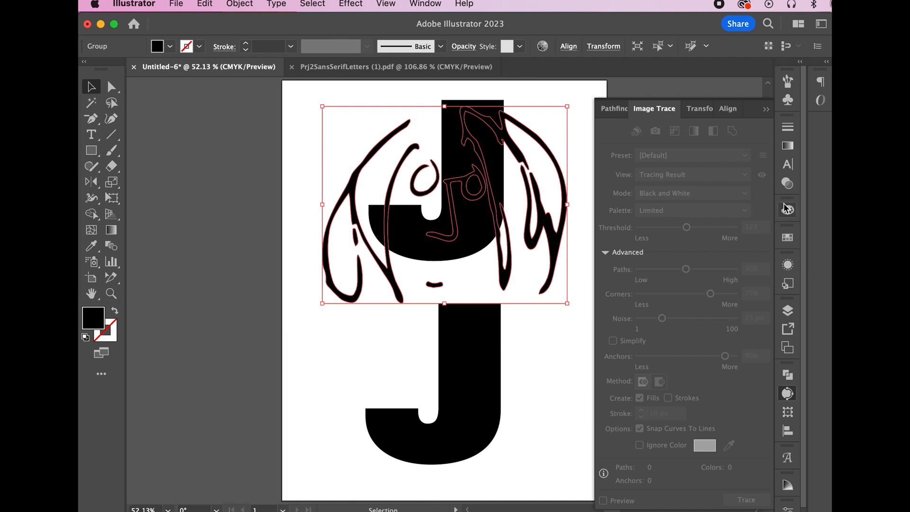
{"action": "left_click", "coordinate": [788, 237]}
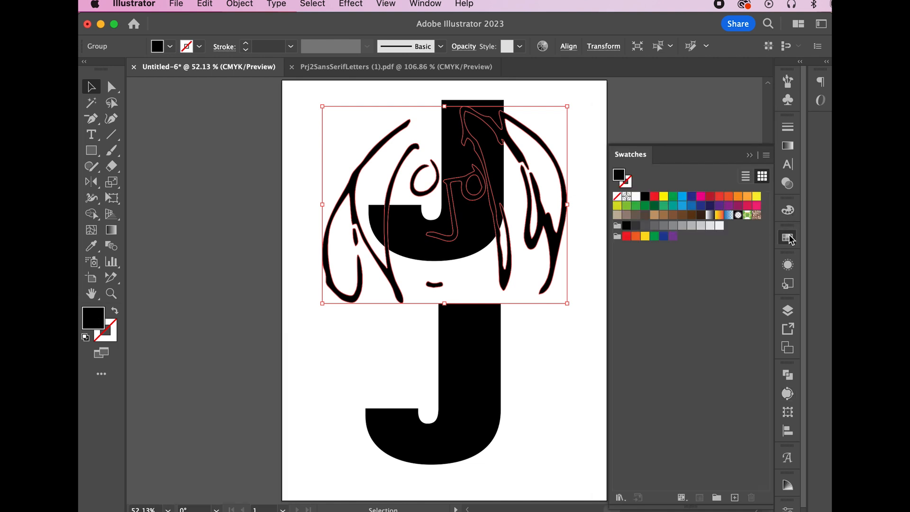
{"action": "left_click", "coordinate": [636, 196]}
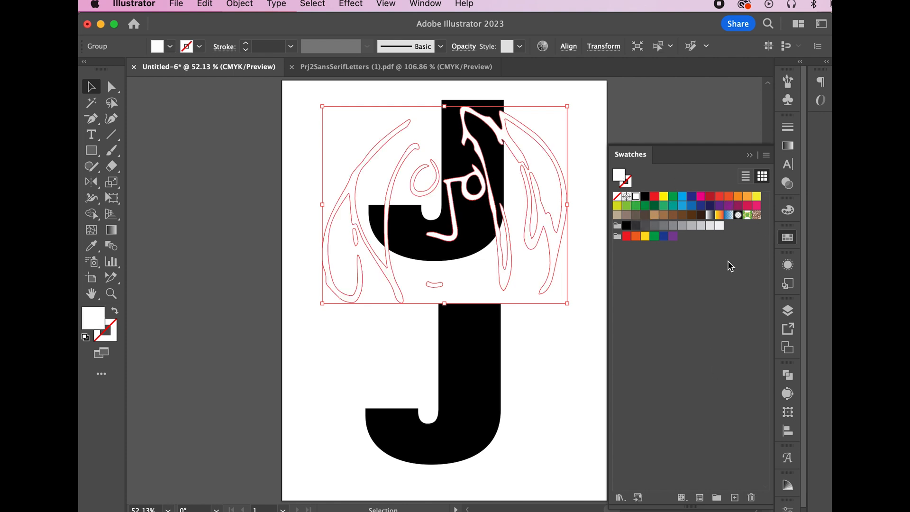
{"action": "left_click", "coordinate": [787, 210]}
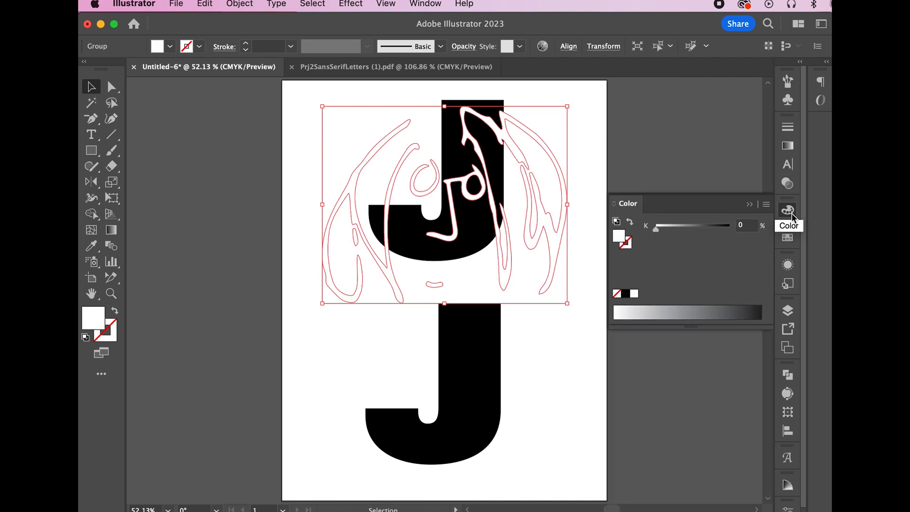
{"action": "left_click", "coordinate": [766, 204]}
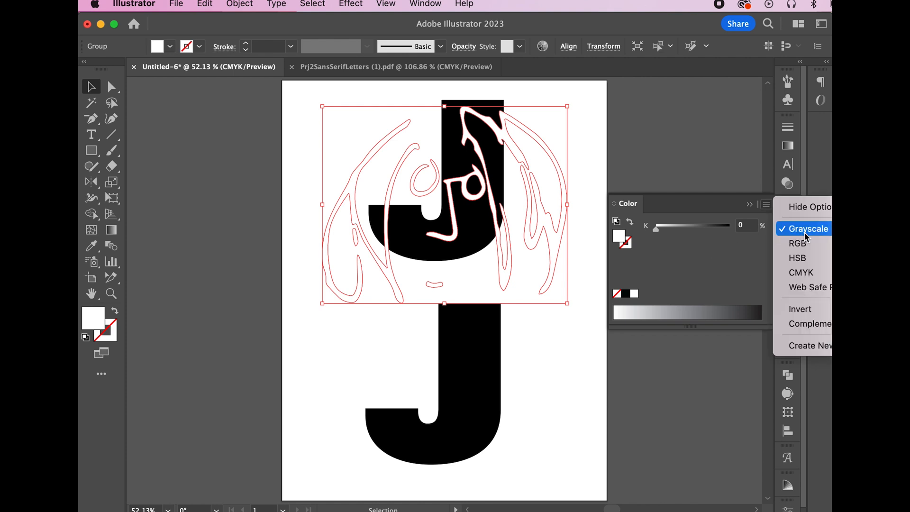
{"action": "left_click", "coordinate": [719, 248]}
{"action": "mouse_move", "coordinate": [658, 230]}
{"action": "left_mouse_down"}
{"action": "mouse_move", "coordinate": [670, 232]}
{"action": "mouse_move", "coordinate": [656, 229]}
{"action": "left_mouse_up"}
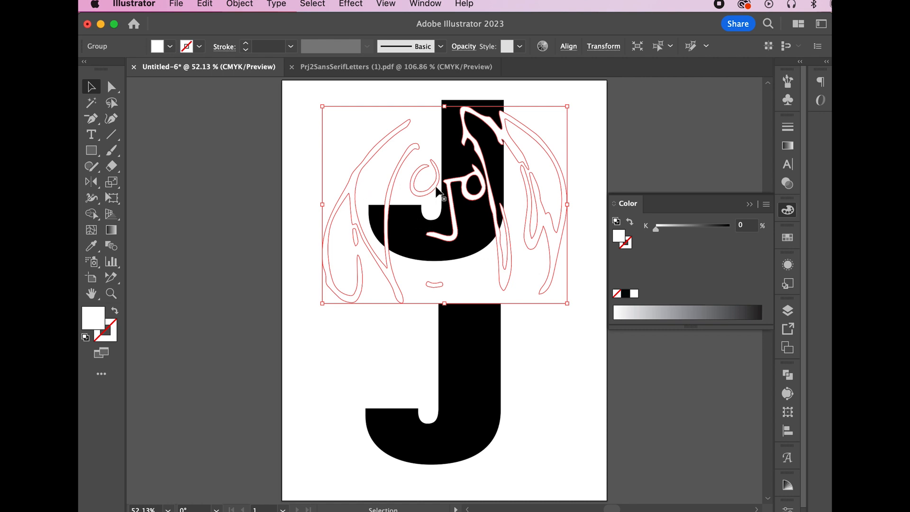
Drag the white face drawing left onto the J's black stem
{"action": "scroll", "coordinate": [416, 164], "scroll_direction": "up", "scroll_amount": 5}
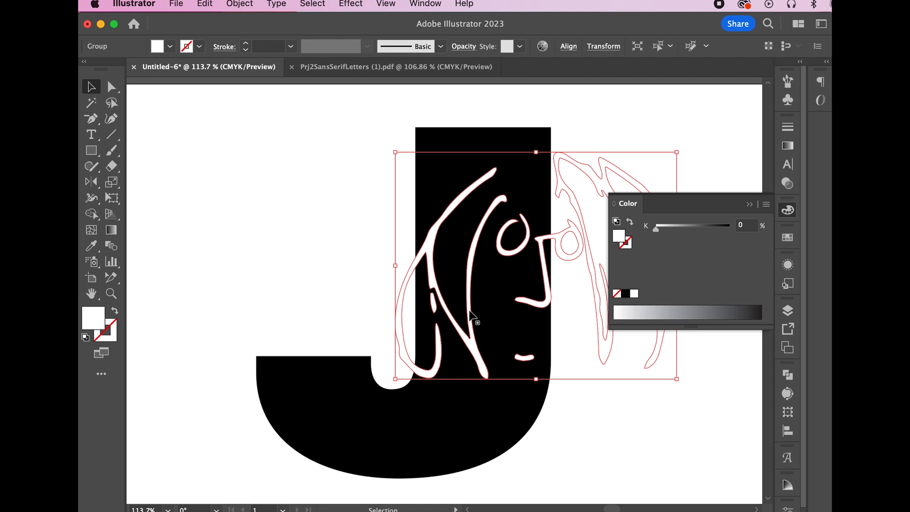
{"action": "left_click_drag", "start_coordinate": [440, 286], "coordinate": [380, 314]}
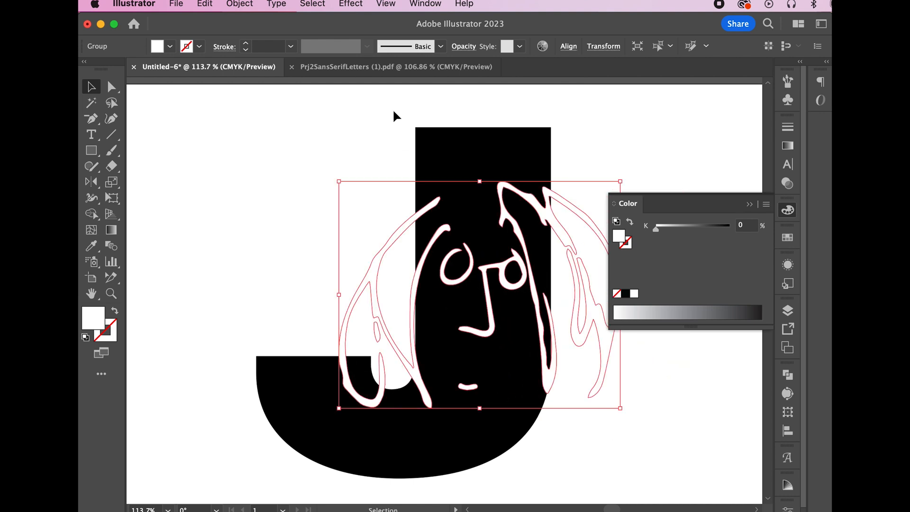
{"action": "left_click", "coordinate": [385, 89]}
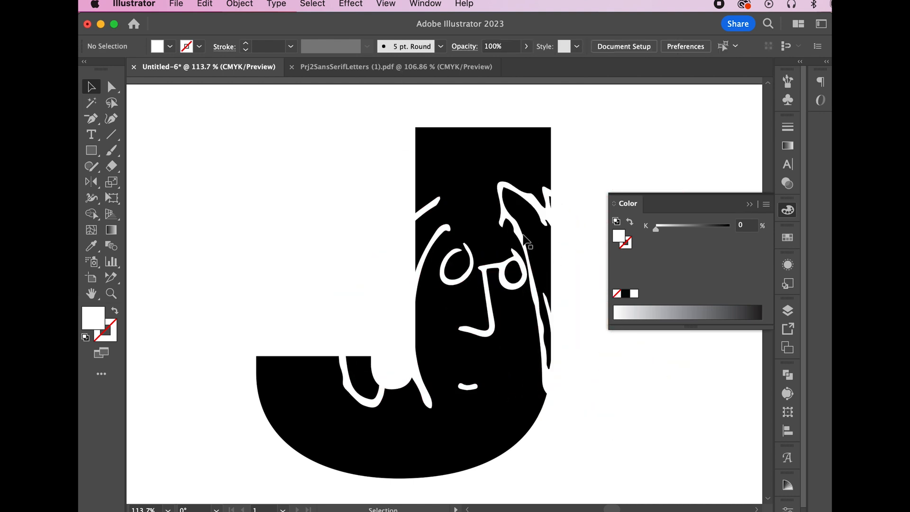
{"action": "left_click_drag", "start_coordinate": [527, 237], "coordinate": [489, 235]}
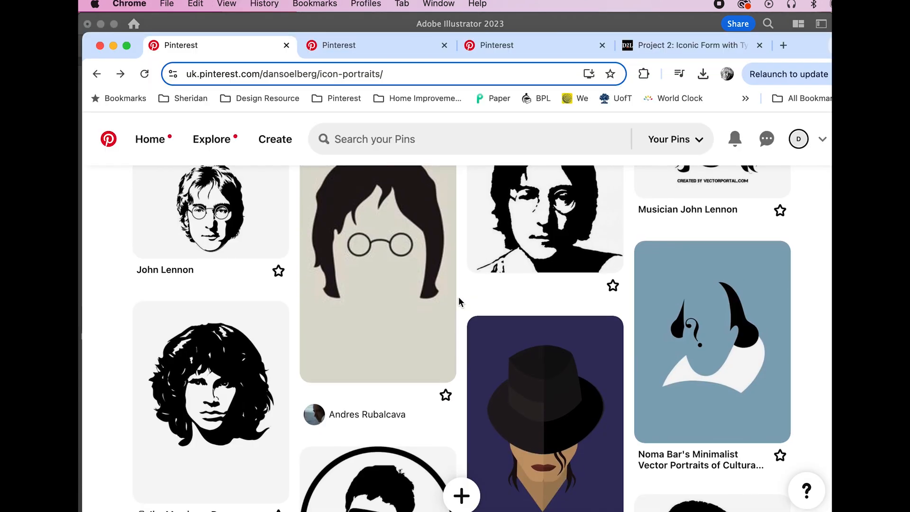
Save the image from the Beatles Abbey Road Lennon stencil pin and drag the JPG into Illustrator
{"action": "scroll", "coordinate": [459, 296], "scroll_direction": "up", "scroll_amount": 4}
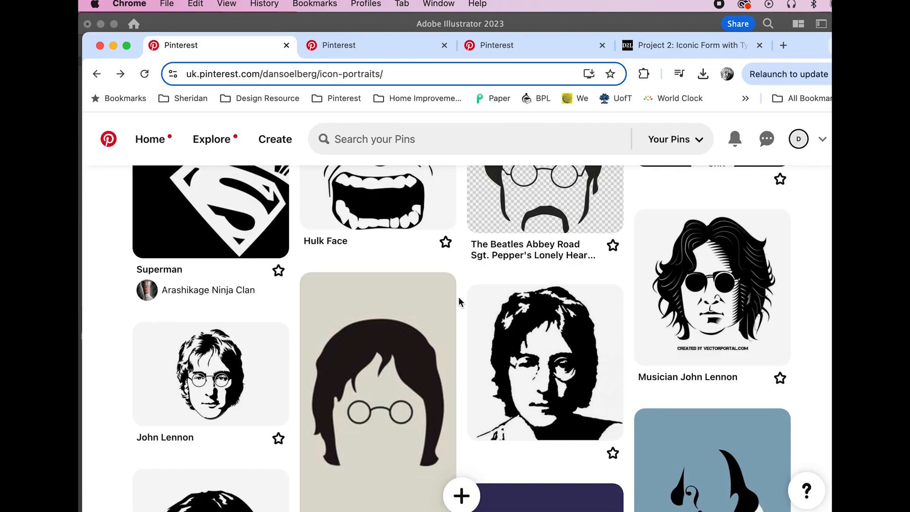
{"action": "scroll", "coordinate": [459, 297], "scroll_direction": "down", "scroll_amount": 2}
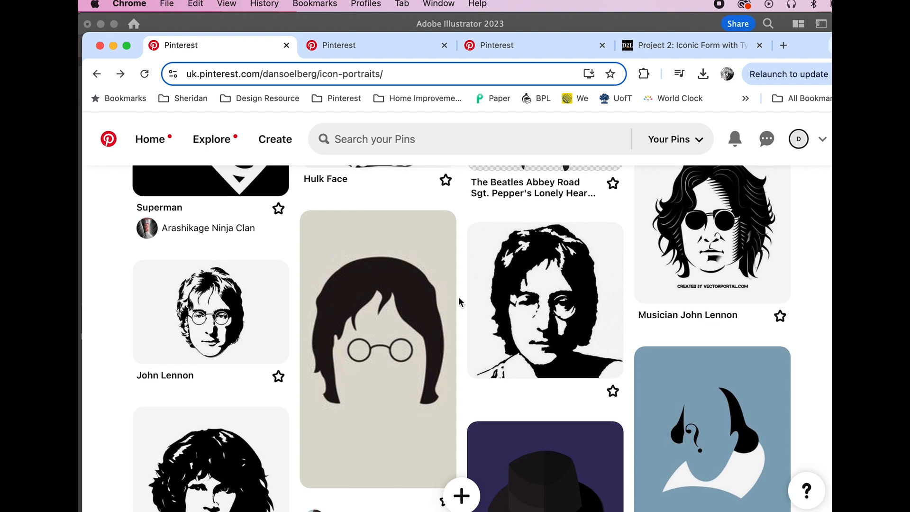
{"action": "scroll", "coordinate": [458, 297], "scroll_direction": "up", "scroll_amount": 5}
{"action": "scroll", "coordinate": [458, 297], "scroll_direction": "down", "scroll_amount": 6}
{"action": "scroll", "coordinate": [458, 297], "scroll_direction": "up", "scroll_amount": 5}
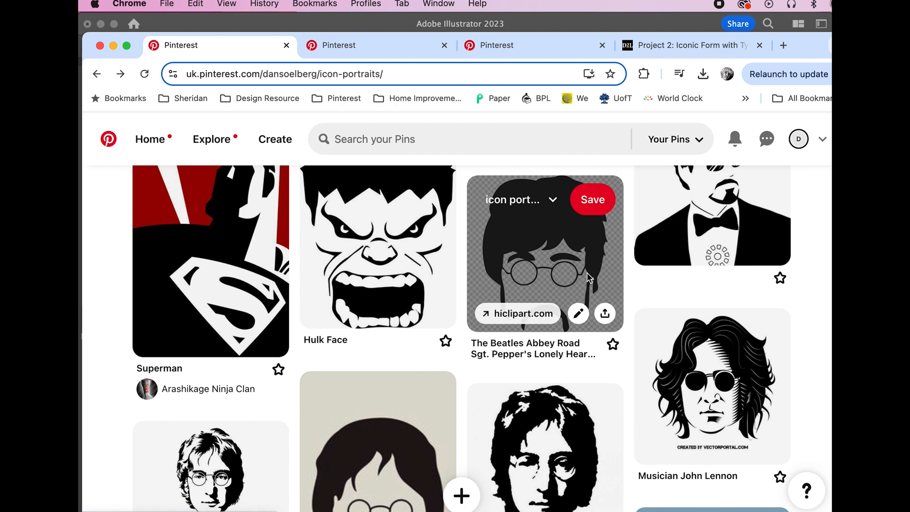
{"action": "left_click", "coordinate": [545, 280]}
{"action": "right_click", "coordinate": [357, 286]}
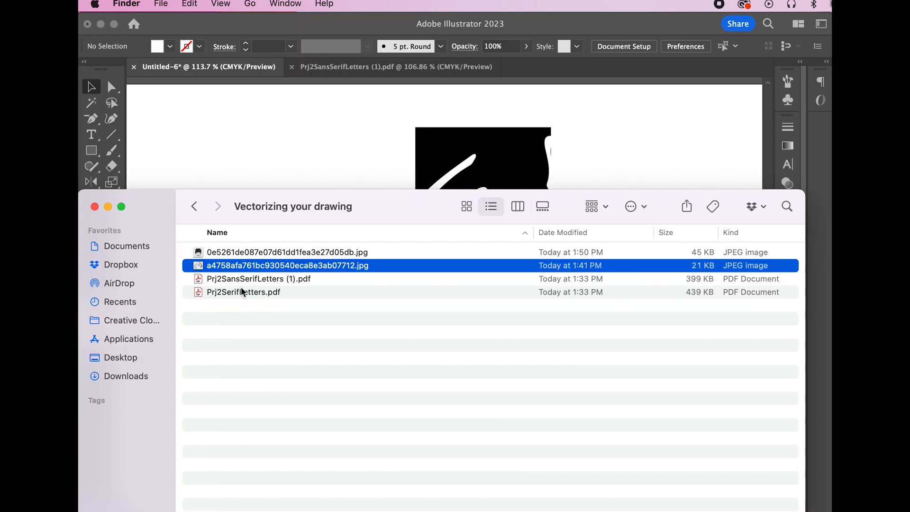
{"action": "left_click_drag", "start_coordinate": [199, 264], "coordinate": [283, 169]}
Fit the artboard in view, trace the Lennon image in Grayscale, and move it beside the J
{"action": "left_click", "coordinate": [576, 139]}
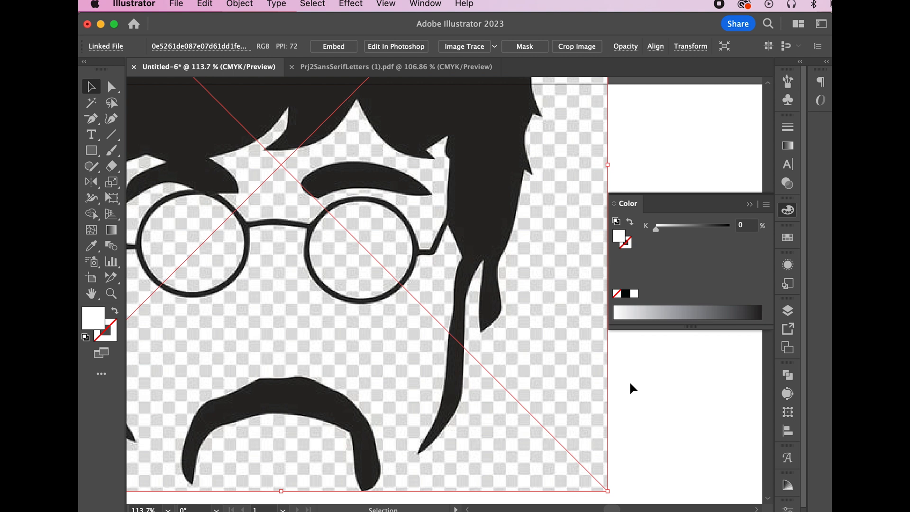
{"action": "key", "text": "super+0"}
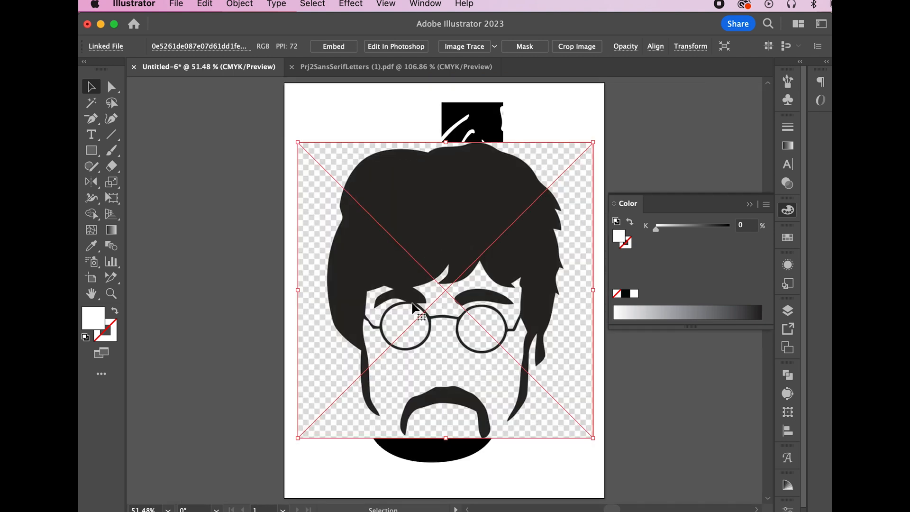
{"action": "left_click", "coordinate": [371, 254]}
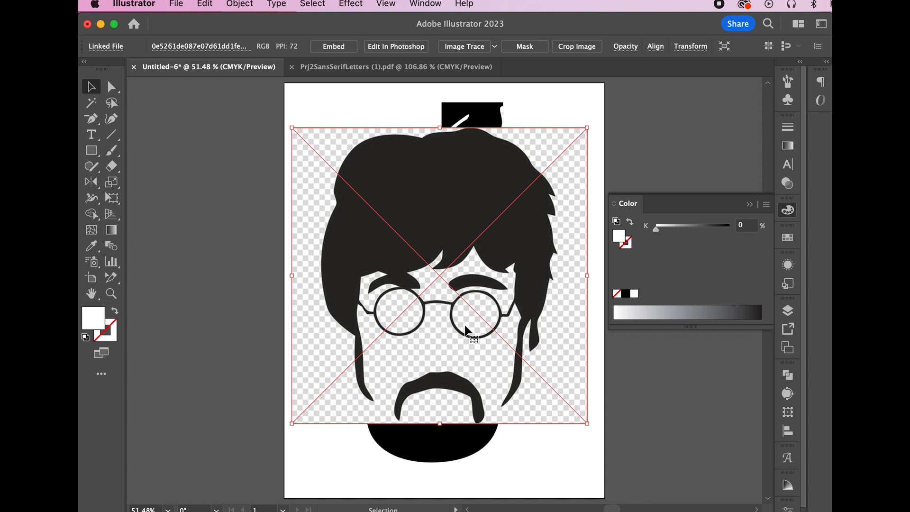
{"action": "left_click", "coordinate": [602, 500]}
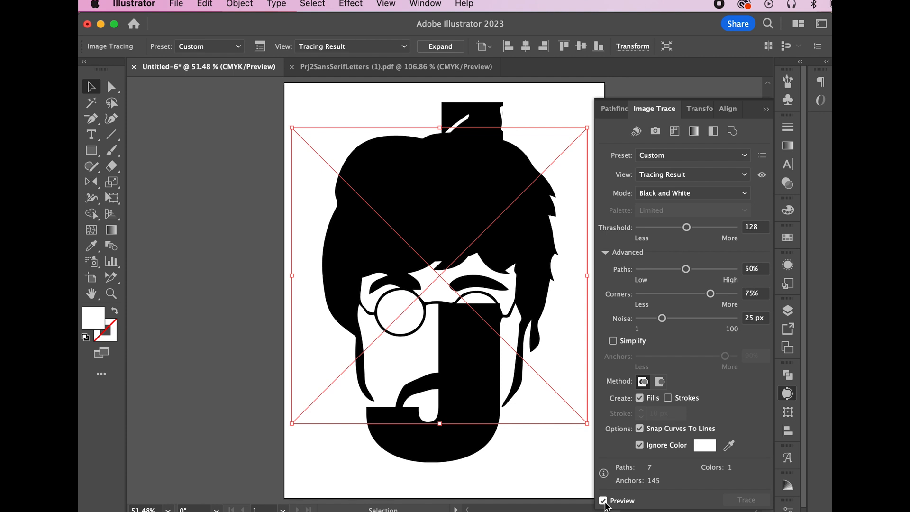
{"action": "left_click", "coordinate": [672, 193]}
{"action": "left_click", "coordinate": [637, 220]}
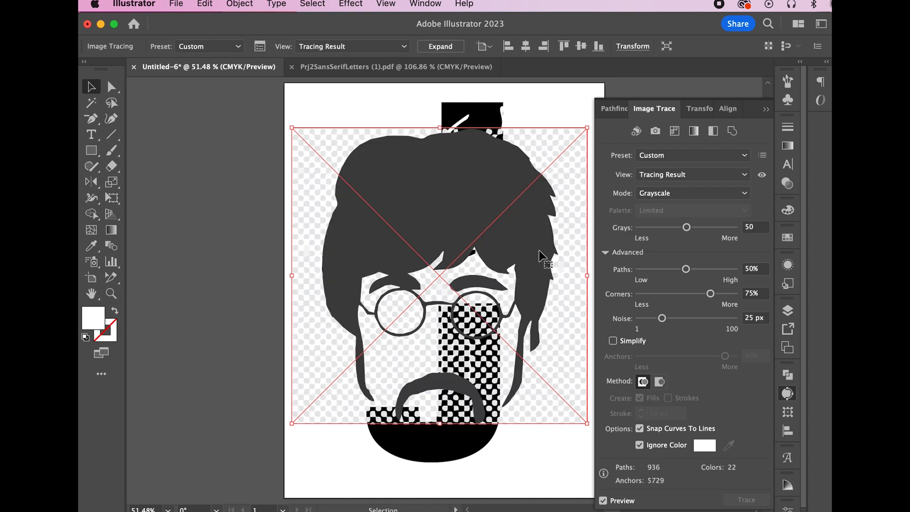
{"action": "mouse_move", "coordinate": [518, 247]}
{"action": "left_mouse_down"}
{"action": "mouse_move", "coordinate": [475, 259]}
{"action": "mouse_move", "coordinate": [512, 285]}
{"action": "mouse_move", "coordinate": [530, 261]}
{"action": "mouse_move", "coordinate": [513, 263]}
{"action": "left_mouse_up"}
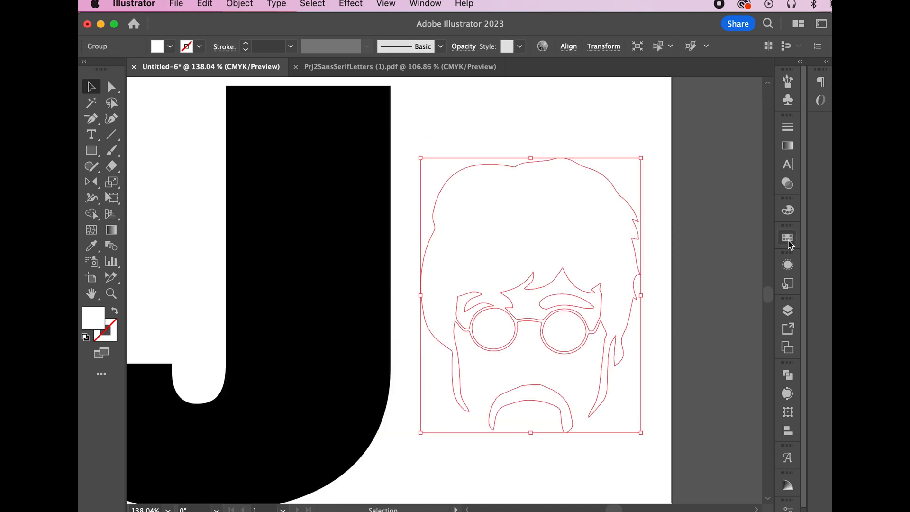
Fill the traced Lennon portrait with the Black swatch and close the Swatches panel
{"action": "left_click", "coordinate": [787, 238]}
{"action": "left_click", "coordinate": [645, 196]}
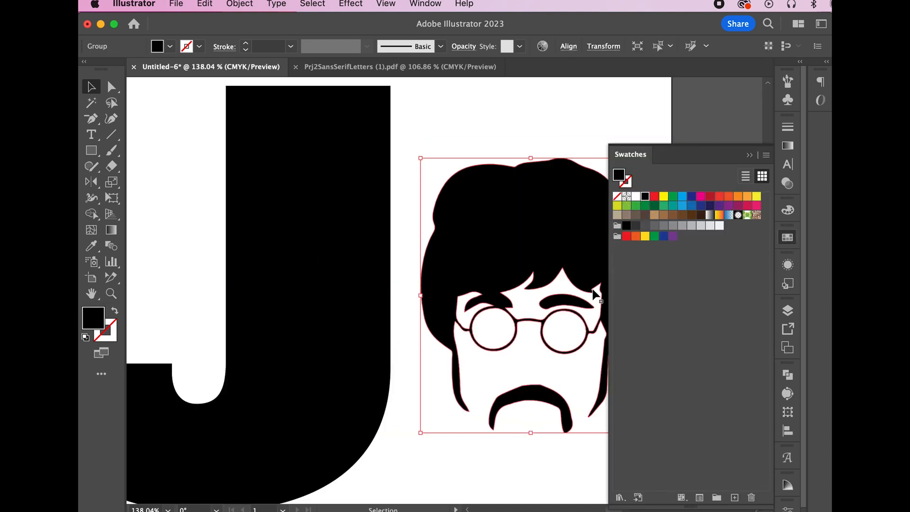
{"action": "left_click", "coordinate": [749, 155]}
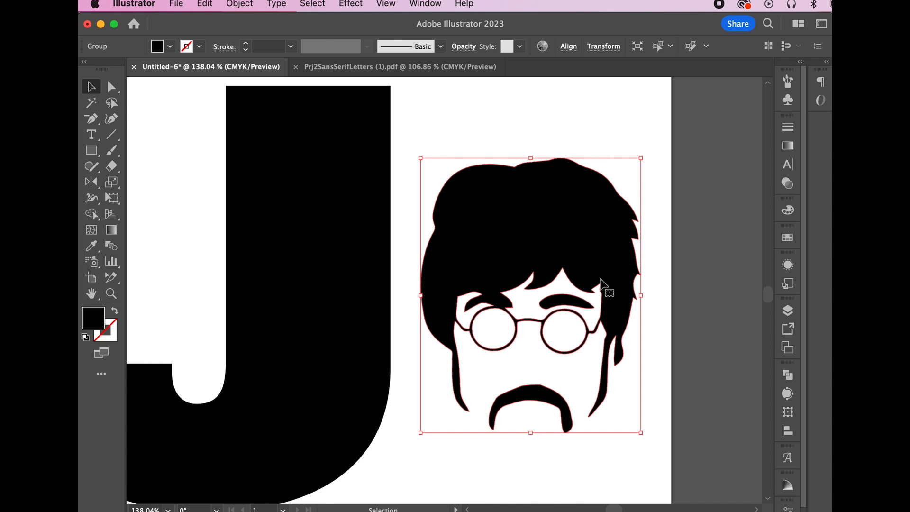
{"action": "scroll", "coordinate": [609, 282], "scroll_direction": "up", "scroll_amount": 2}
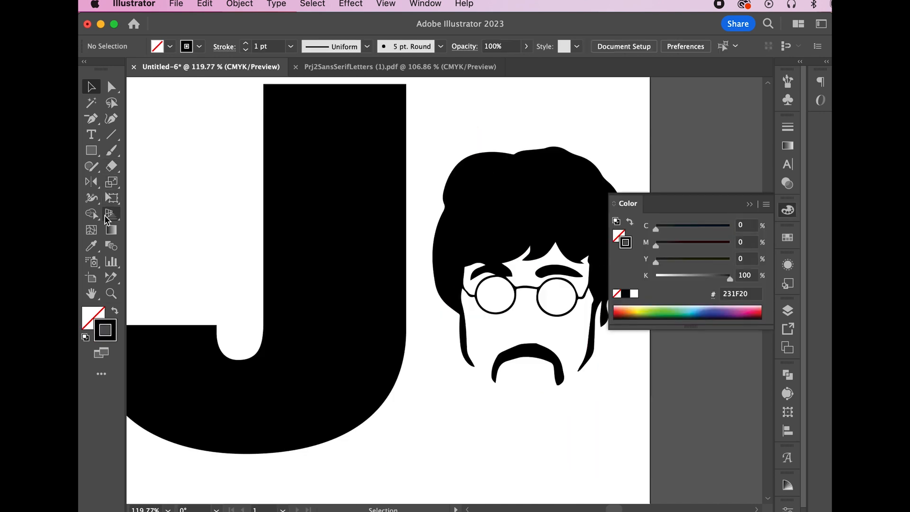
Pick the Pen Tool from the pen tool flyout
{"action": "left_click_drag", "start_coordinate": [92, 119], "coordinate": [143, 148]}
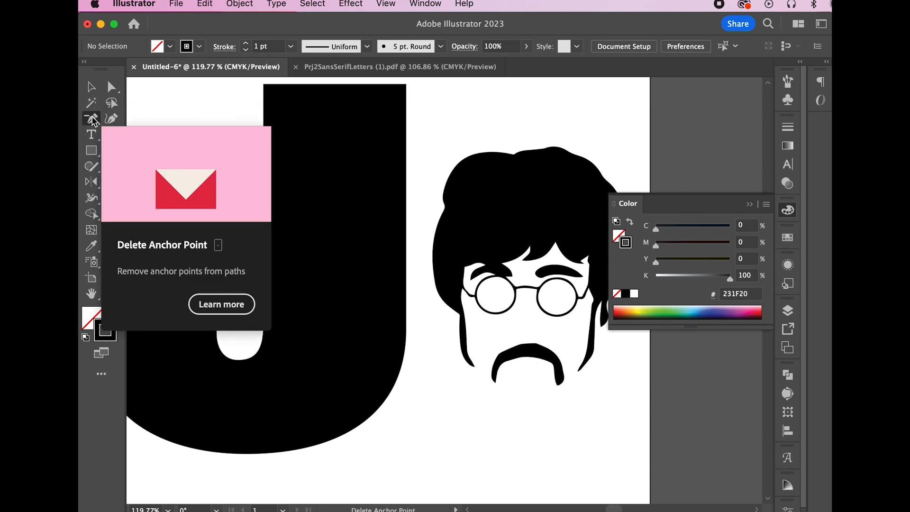
{"action": "left_click", "coordinate": [93, 120]}
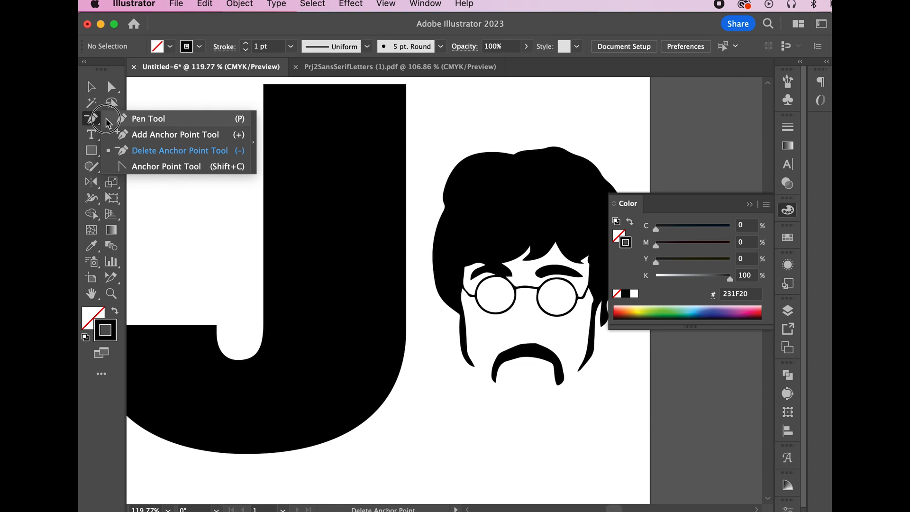
{"action": "left_click", "coordinate": [133, 122]}
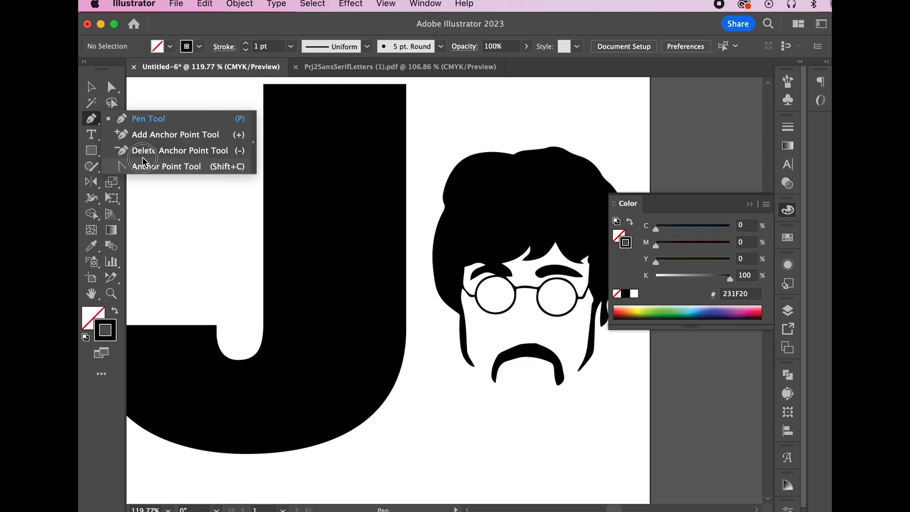
{"action": "left_click", "coordinate": [143, 122]}
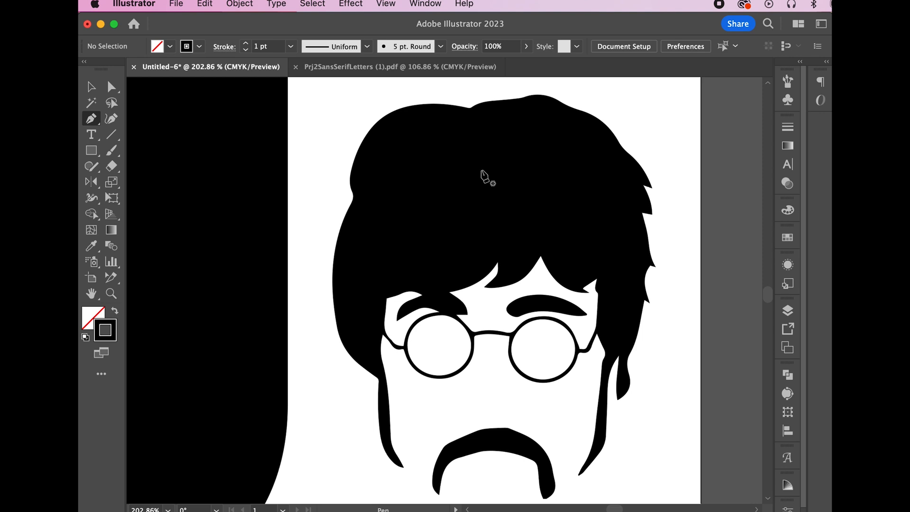
Start the Pen outline above the hair and place anchors down its left side
{"action": "left_click_drag", "start_coordinate": [463, 197], "coordinate": [462, 248]}
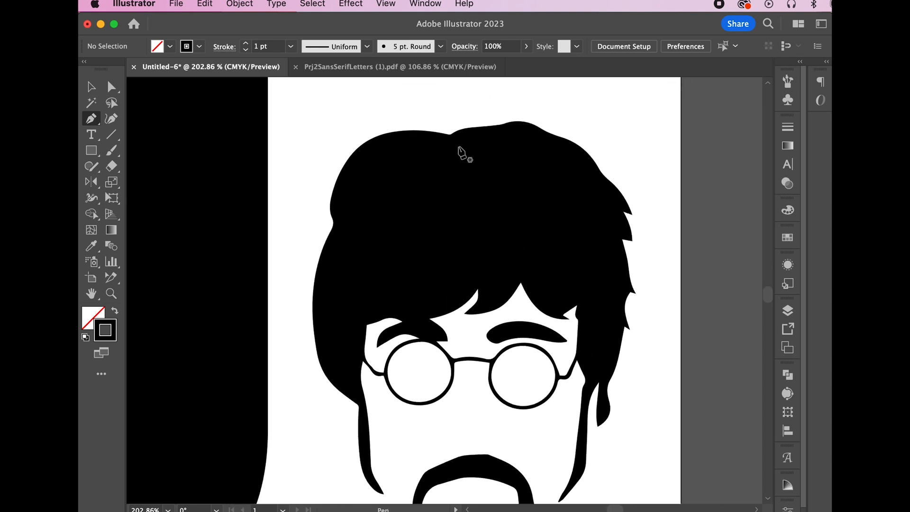
{"action": "left_click_drag", "start_coordinate": [459, 162], "coordinate": [474, 143]}
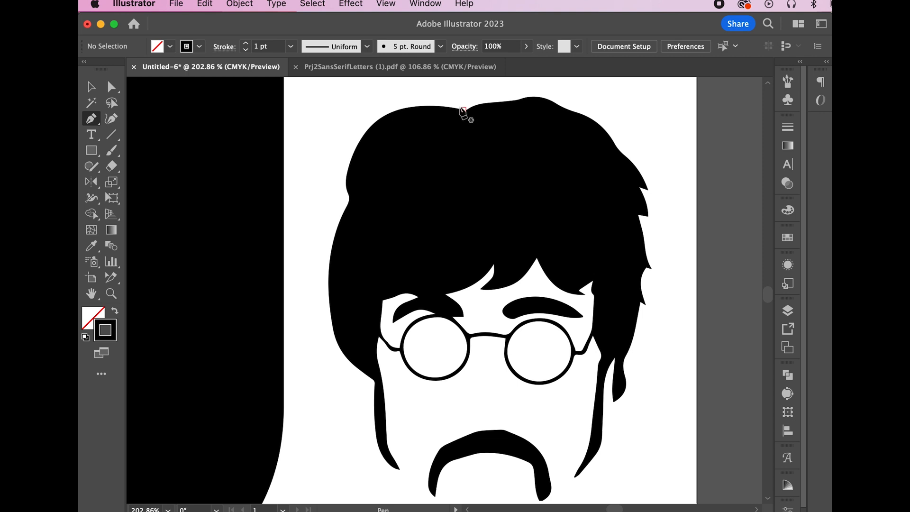
{"action": "left_click_drag", "start_coordinate": [461, 100], "coordinate": [406, 97]}
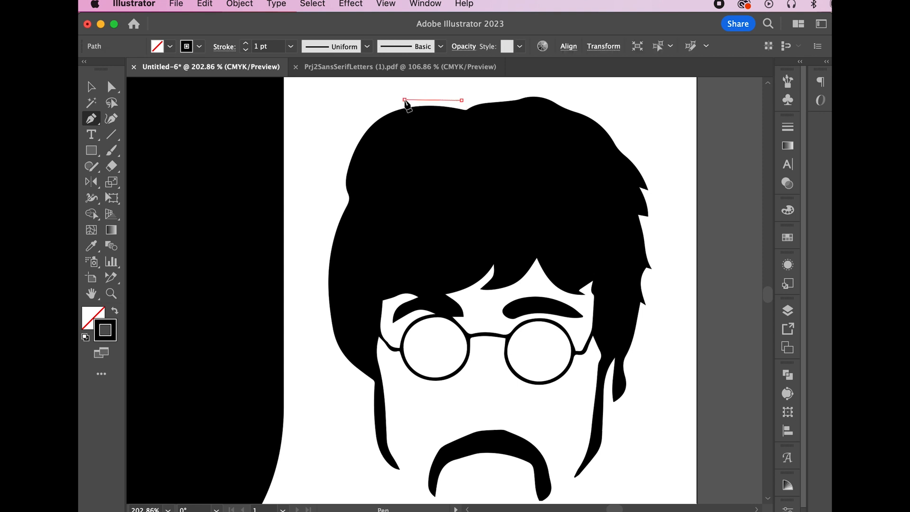
{"action": "left_click", "coordinate": [404, 99]}
{"action": "left_click", "coordinate": [385, 105]}
{"action": "left_click", "coordinate": [355, 129]}
{"action": "left_click", "coordinate": [342, 162]}
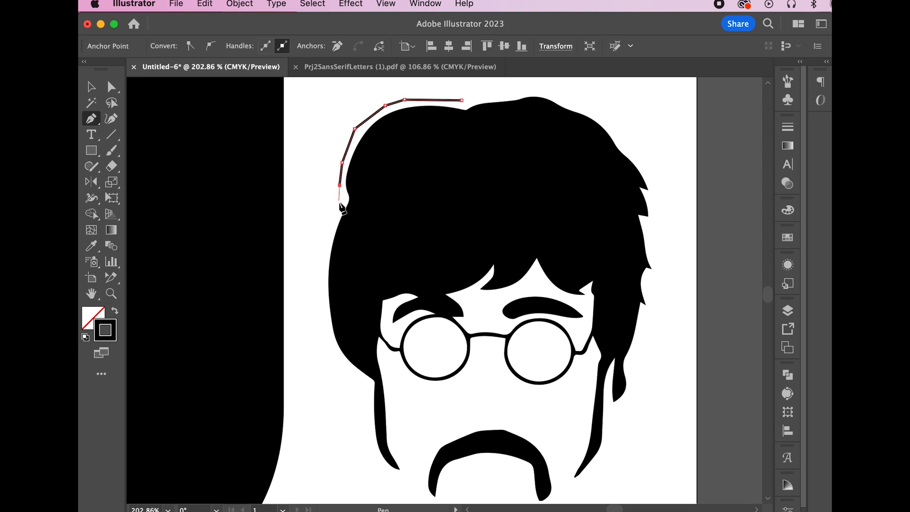
{"action": "left_click_drag", "start_coordinate": [337, 209], "coordinate": [325, 248]}
Undo the misplaced anchors and curve the outline down the left hair edge to the jaw
{"action": "key", "text": "super+z"}
{"action": "key", "text": "super+z"}
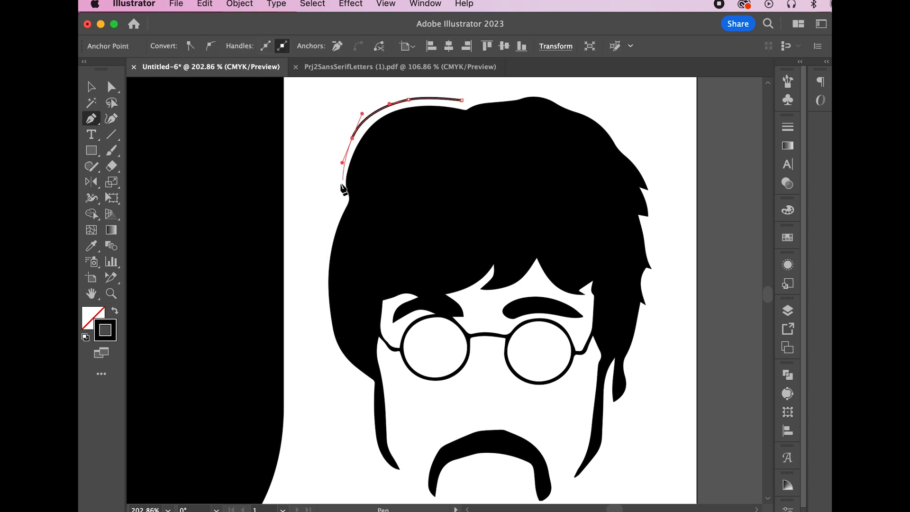
{"action": "left_click_drag", "start_coordinate": [335, 182], "coordinate": [337, 189]}
{"action": "left_click", "coordinate": [341, 198]}
{"action": "left_click_drag", "start_coordinate": [322, 250], "coordinate": [319, 269]}
{"action": "left_click_drag", "start_coordinate": [322, 327], "coordinate": [327, 337]}
{"action": "left_click_drag", "start_coordinate": [367, 385], "coordinate": [399, 402]}
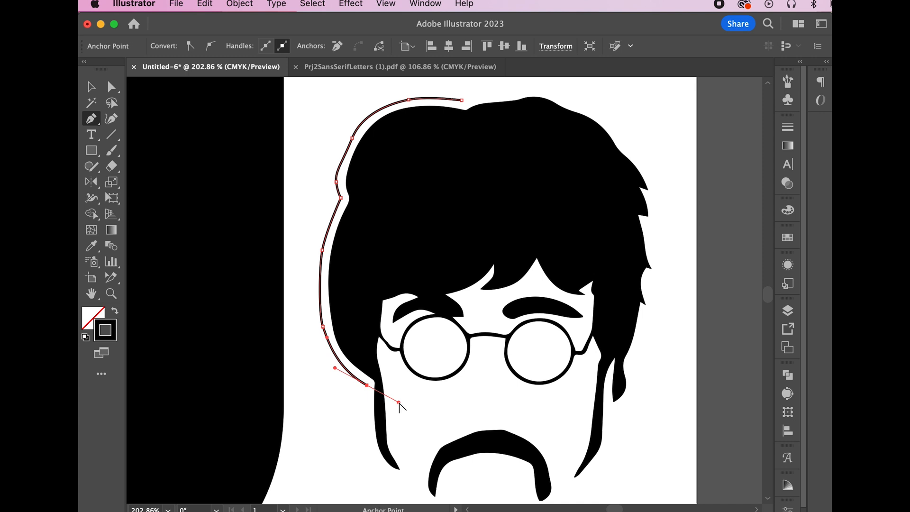
{"action": "left_click_drag", "start_coordinate": [398, 402], "coordinate": [362, 413]}
{"action": "left_click_drag", "start_coordinate": [371, 454], "coordinate": [377, 460]}
Continue the outline around the chin, up the right side, over the hair, and close it
{"action": "scroll", "coordinate": [431, 457], "scroll_direction": "down", "scroll_amount": 5}
{"action": "left_click_drag", "start_coordinate": [409, 362], "coordinate": [427, 374]}
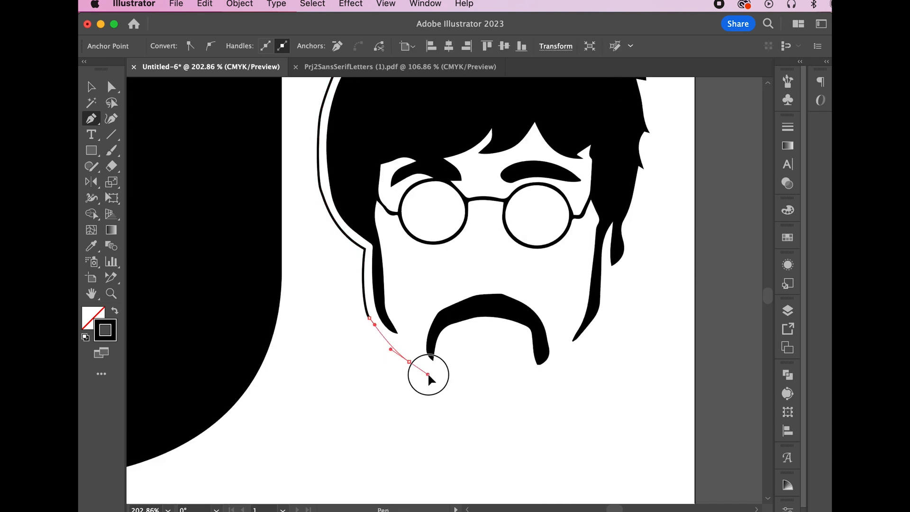
{"action": "left_click_drag", "start_coordinate": [482, 403], "coordinate": [506, 404]}
{"action": "left_click_drag", "start_coordinate": [596, 325], "coordinate": [610, 301]}
{"action": "left_click", "coordinate": [620, 266]}
{"action": "left_click_drag", "start_coordinate": [646, 146], "coordinate": [656, 141]}
{"action": "scroll", "coordinate": [655, 141], "scroll_direction": "up", "scroll_amount": 6}
{"action": "left_click_drag", "start_coordinate": [615, 177], "coordinate": [603, 169]}
{"action": "left_click", "coordinate": [582, 137]}
{"action": "left_click_drag", "start_coordinate": [523, 116], "coordinate": [545, 119]}
{"action": "left_click_drag", "start_coordinate": [498, 122], "coordinate": [480, 124]}
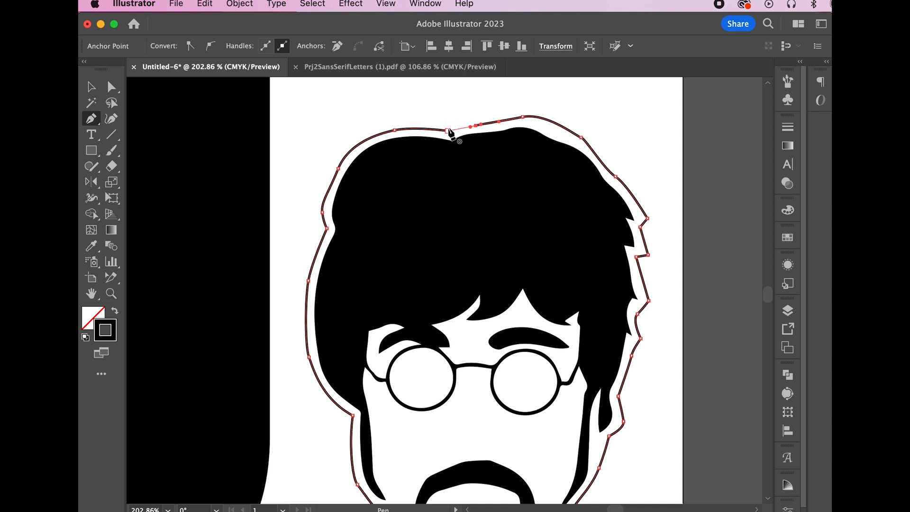
{"action": "left_click", "coordinate": [451, 132]}
Use Direct Selection to move the chin anchors and round off the jaw curve
{"action": "scroll", "coordinate": [537, 456], "scroll_direction": "down", "scroll_amount": 5}
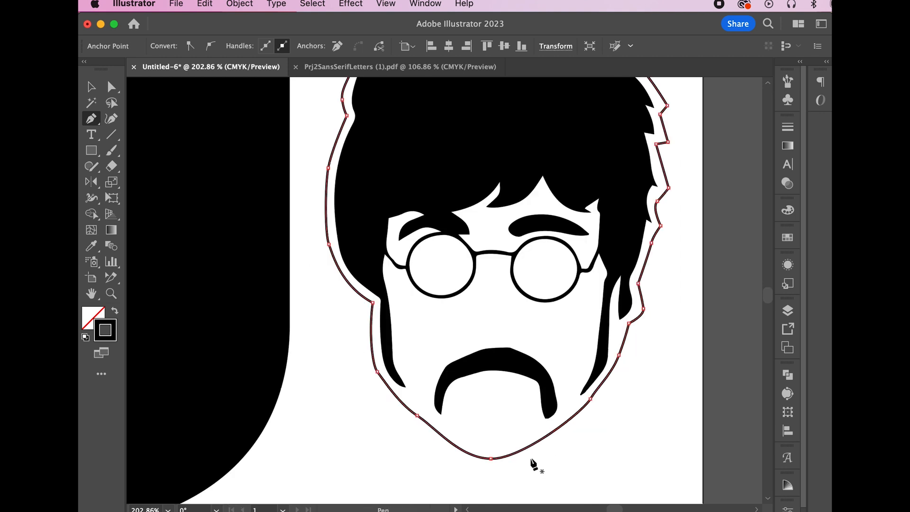
{"action": "left_click", "coordinate": [112, 88]}
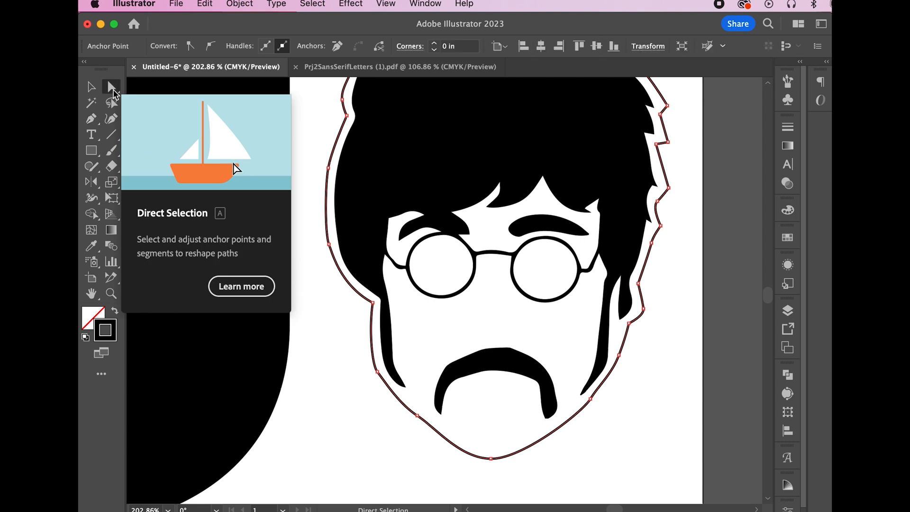
{"action": "left_click", "coordinate": [491, 459]}
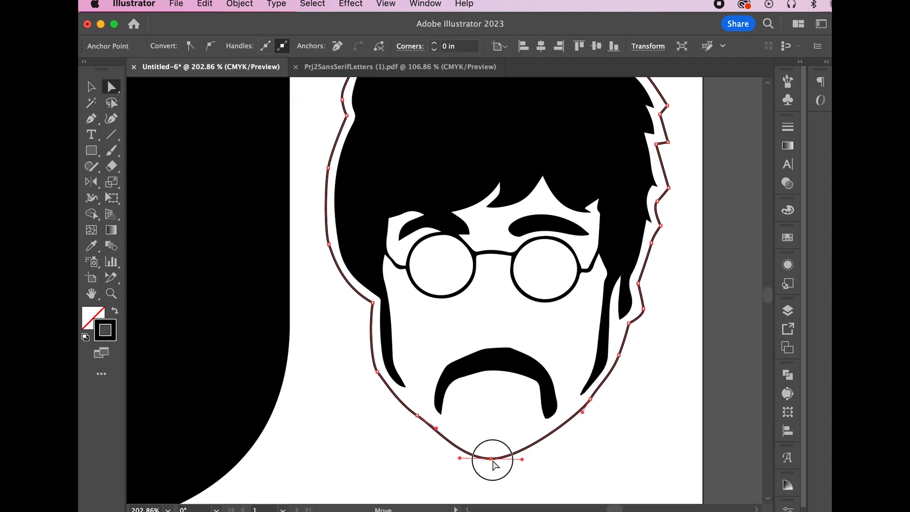
{"action": "left_click", "coordinate": [417, 416]}
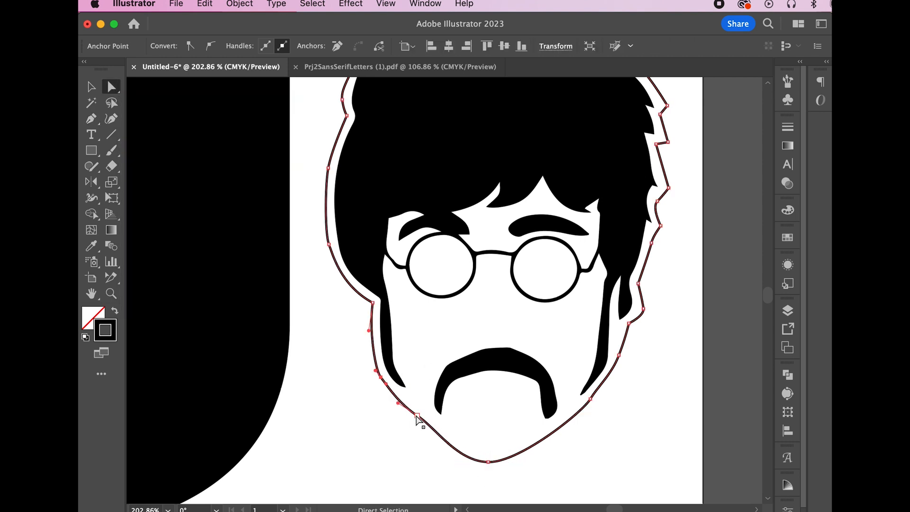
{"action": "mouse_move", "coordinate": [434, 422]}
{"action": "left_mouse_down"}
{"action": "mouse_move", "coordinate": [412, 425]}
{"action": "mouse_move", "coordinate": [429, 422]}
{"action": "left_mouse_up"}
{"action": "left_click", "coordinate": [623, 354]}
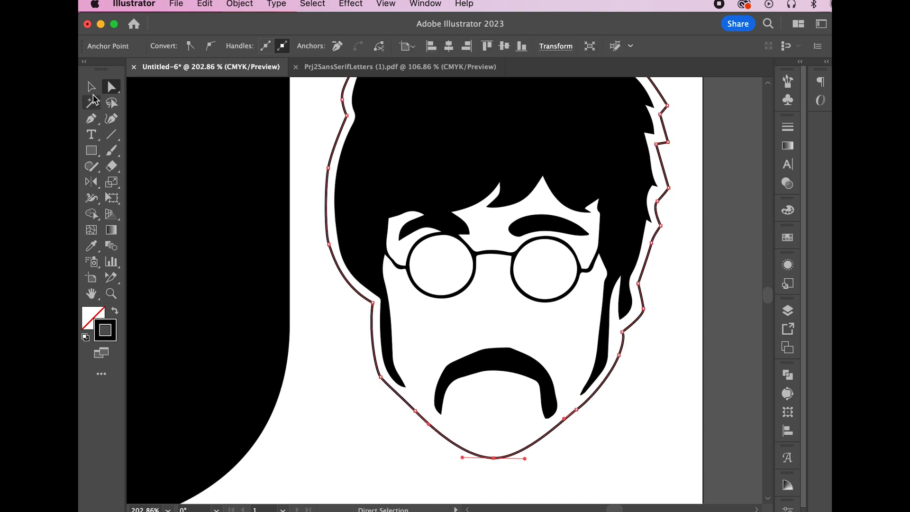
{"action": "left_click", "coordinate": [91, 90]}
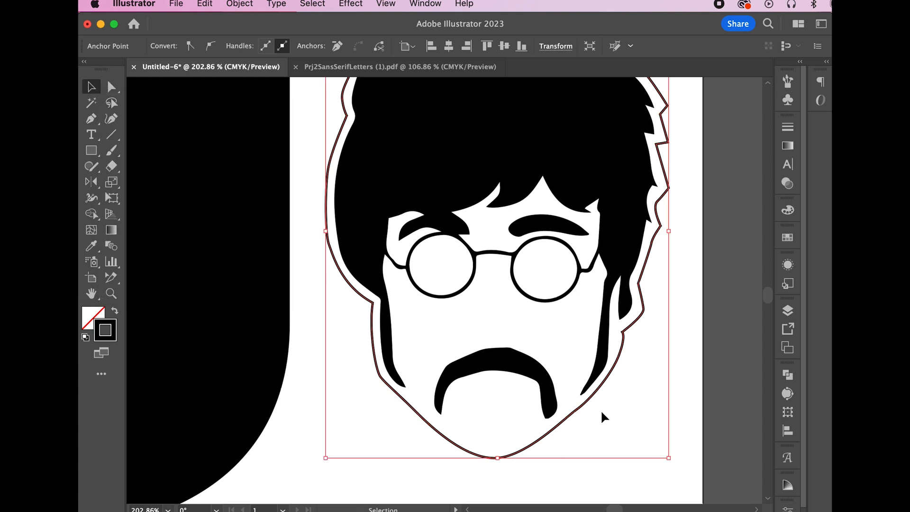
Swap fill and stroke and fill the traced outline with the white swatch
{"action": "left_click", "coordinate": [115, 311]}
{"action": "left_click", "coordinate": [787, 210]}
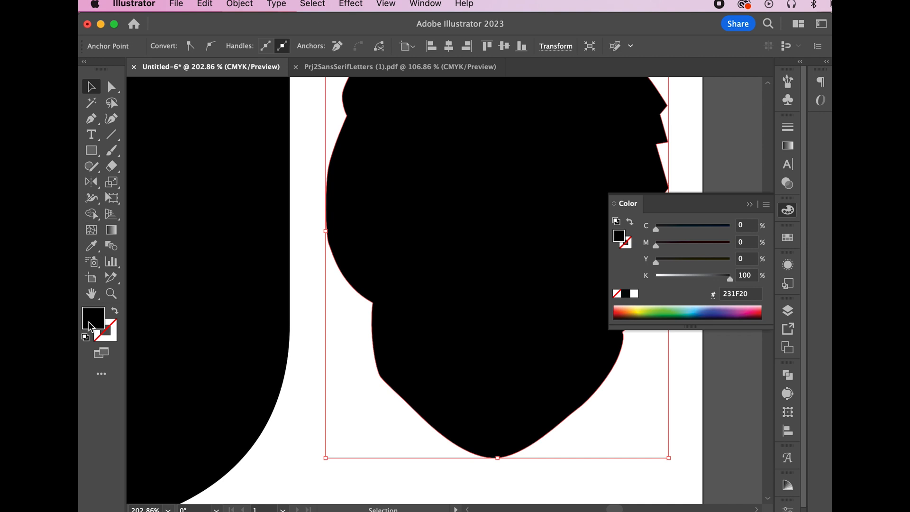
{"action": "left_click", "coordinate": [787, 238]}
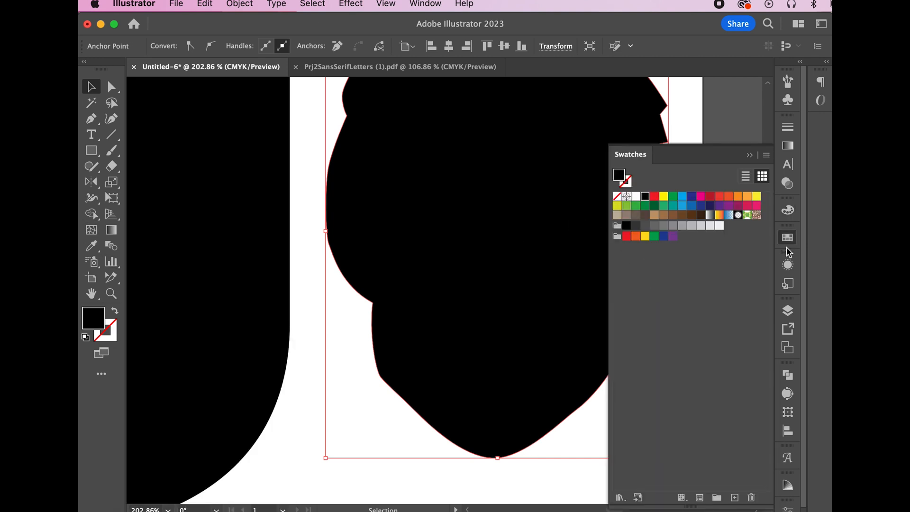
{"action": "left_click", "coordinate": [635, 196]}
{"action": "left_click", "coordinate": [749, 155]}
Line the black portrait up over the white shape and Bring Forward so it sits in front
{"action": "scroll", "coordinate": [604, 262], "scroll_direction": "up", "scroll_amount": 2}
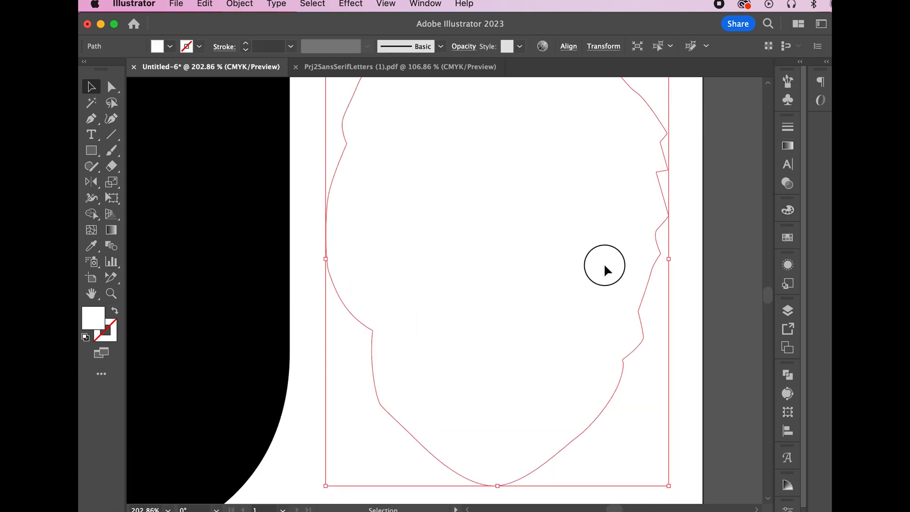
{"action": "left_click_drag", "start_coordinate": [604, 263], "coordinate": [529, 252]}
{"action": "left_click", "coordinate": [635, 274]}
{"action": "left_click_drag", "start_coordinate": [634, 272], "coordinate": [668, 276]}
{"action": "left_click", "coordinate": [331, 204]}
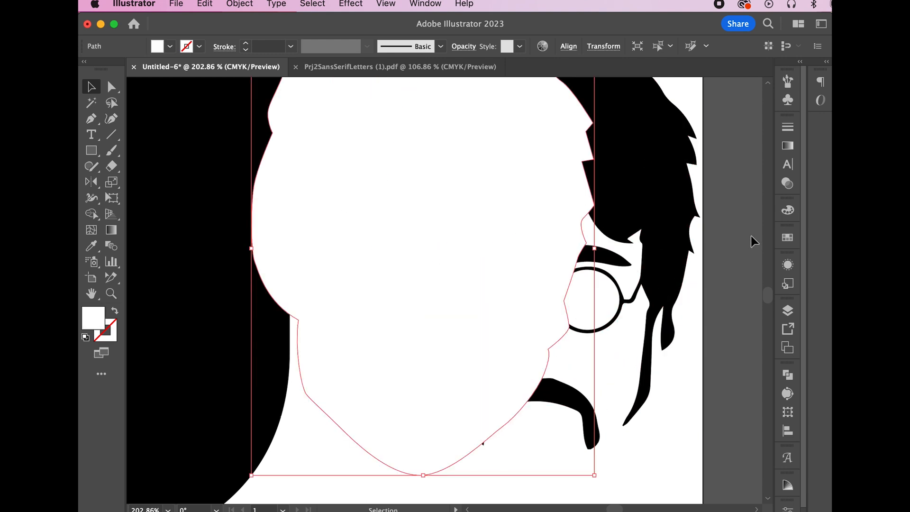
{"action": "left_click", "coordinate": [676, 257]}
{"action": "left_click", "coordinate": [250, 5]}
{"action": "mouse_move", "coordinate": [253, 43]}
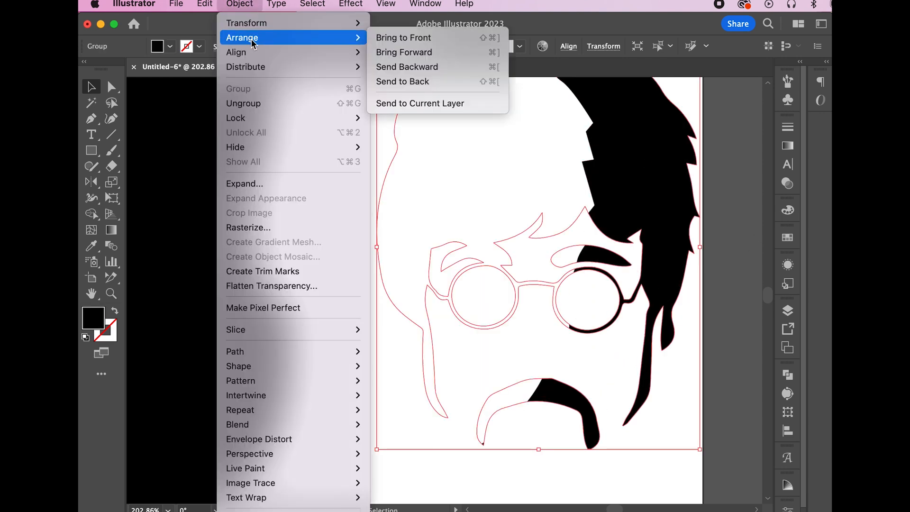
{"action": "left_click", "coordinate": [419, 55]}
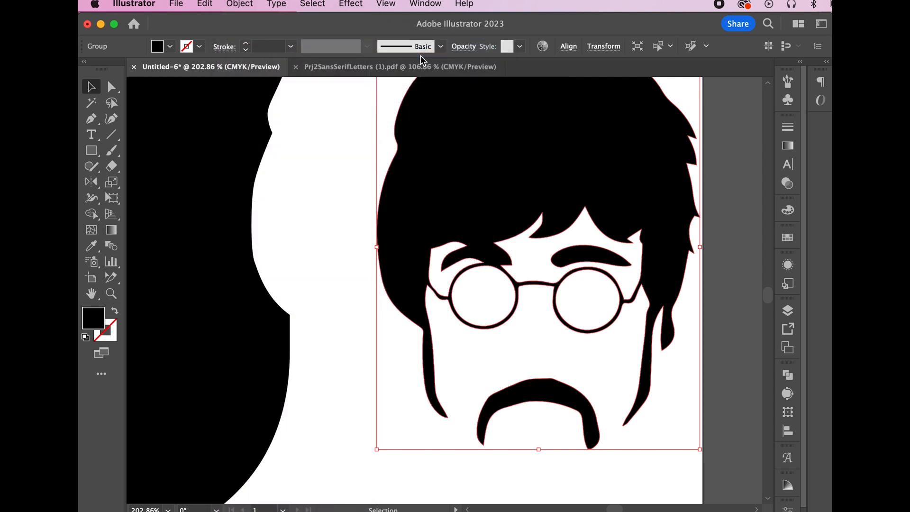
{"action": "scroll", "coordinate": [436, 206], "scroll_direction": "up", "scroll_amount": 4}
{"action": "left_click", "coordinate": [360, 185]}
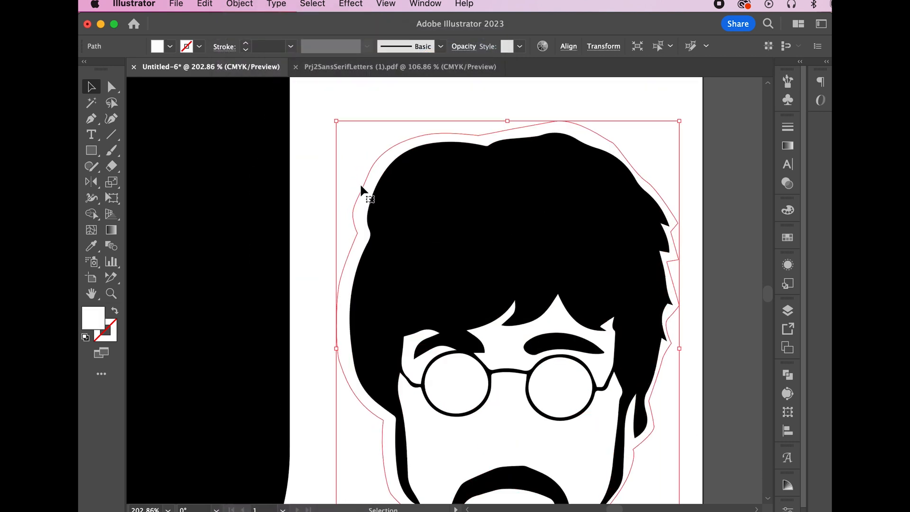
Nudge the white outline right, select all, and apply Pathfinder Minus Front
{"action": "key", "text": "Right"}
{"action": "key", "text": "Right"}
{"action": "scroll", "coordinate": [361, 189], "scroll_direction": "down", "scroll_amount": 4}
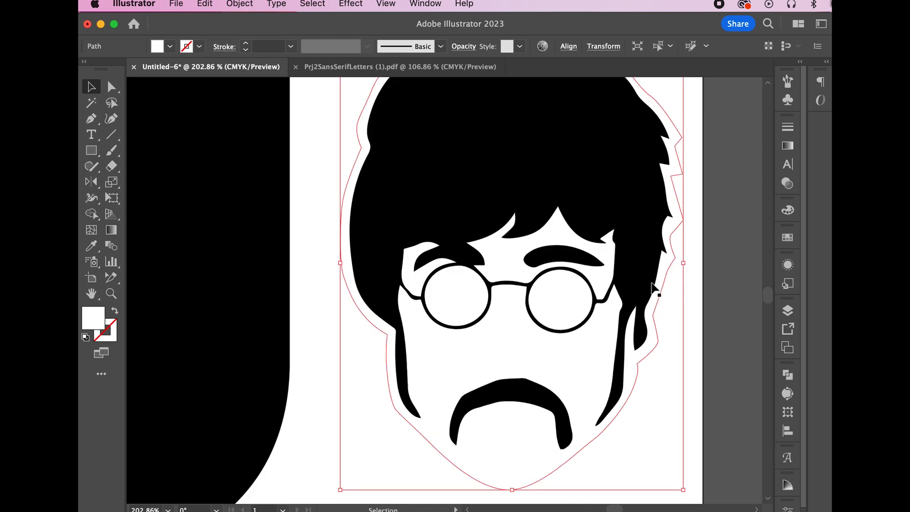
{"action": "key", "text": "super+a"}
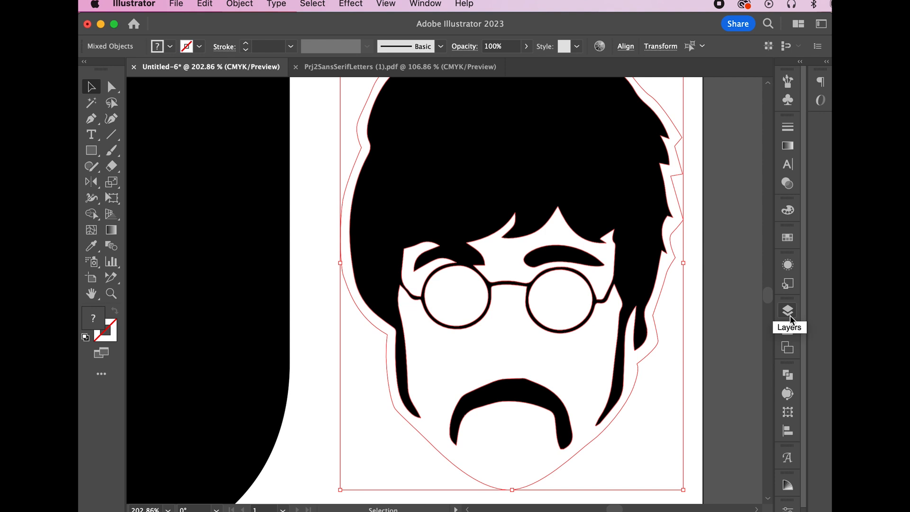
{"action": "left_click", "coordinate": [788, 377]}
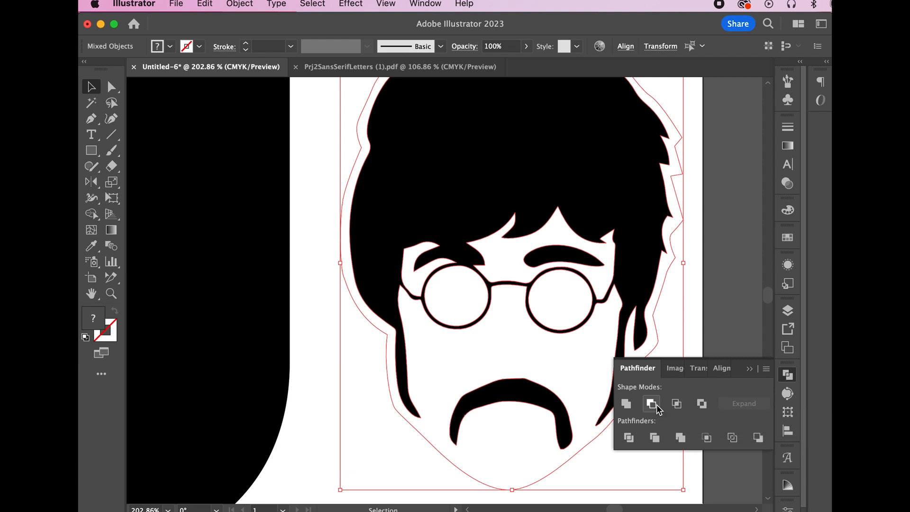
{"action": "left_click", "coordinate": [656, 407]}
Zoom out until the J letter is visible beside the cut-out head
{"action": "key", "text": "z"}
{"action": "left_click", "coordinate": [493, 319], "text": "alt"}
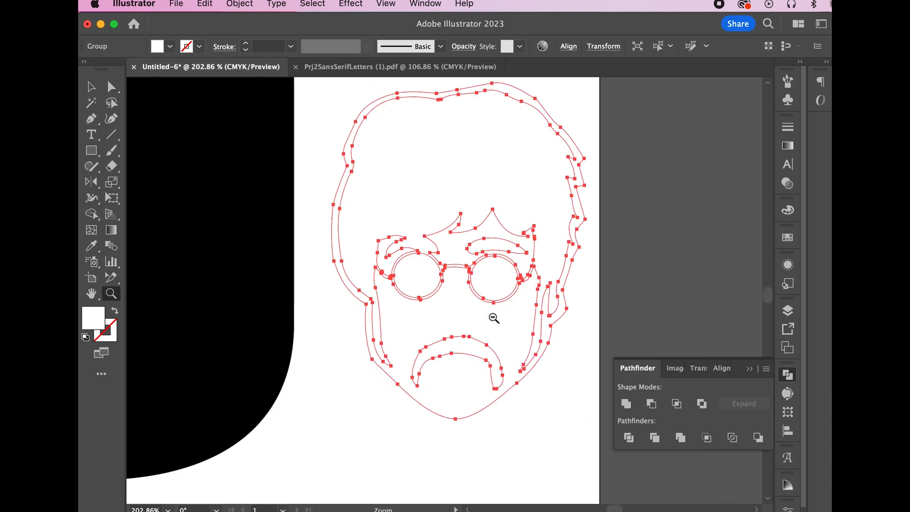
{"action": "left_click", "coordinate": [501, 321], "text": "alt"}
{"action": "left_click", "coordinate": [500, 322], "text": "alt"}
{"action": "left_click", "coordinate": [91, 86]}
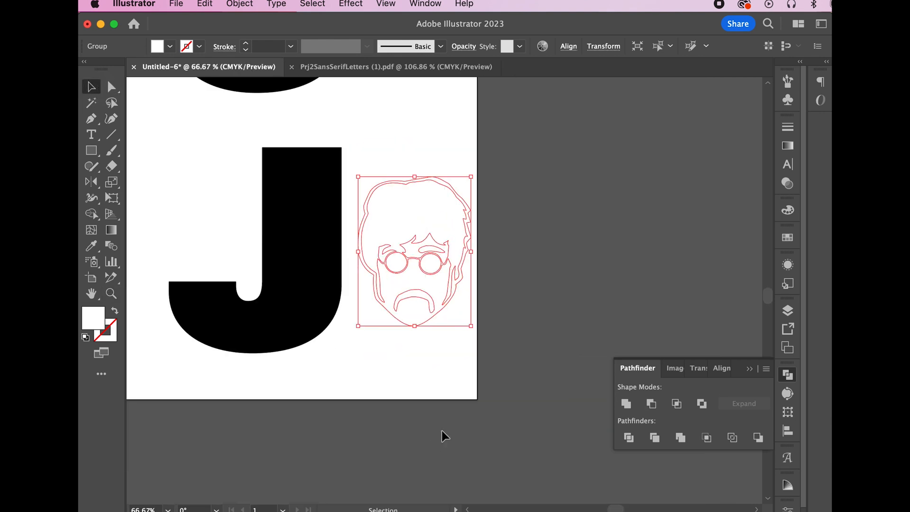
Move the cut-out face group over the J letter
{"action": "left_click", "coordinate": [428, 253]}
{"action": "left_click_drag", "start_coordinate": [443, 245], "coordinate": [348, 237]}
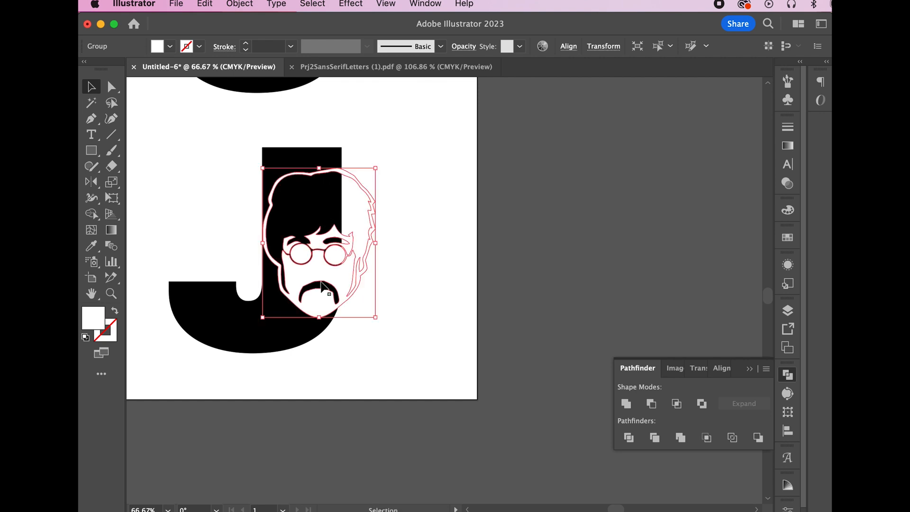
{"action": "mouse_move", "coordinate": [330, 268]}
{"action": "left_mouse_down"}
{"action": "mouse_move", "coordinate": [373, 287]}
{"action": "mouse_move", "coordinate": [319, 253]}
{"action": "mouse_move", "coordinate": [334, 268]}
{"action": "left_mouse_up"}
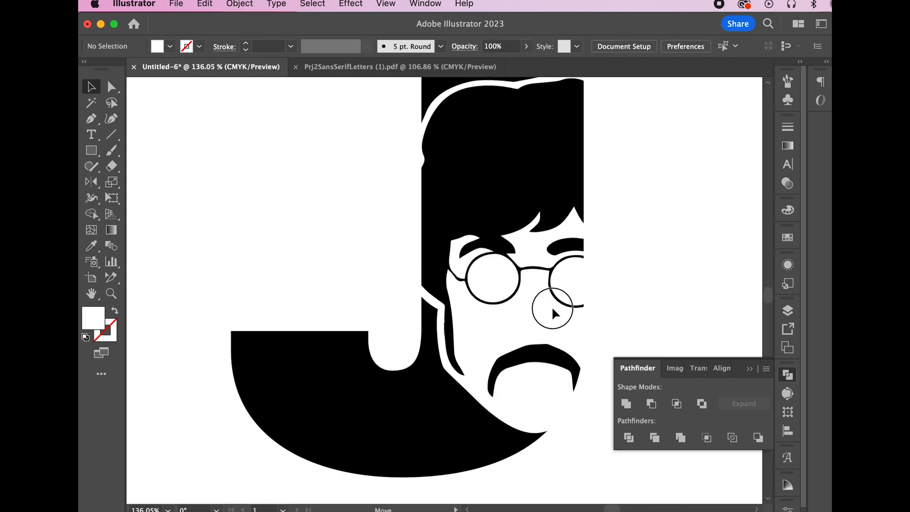
Resize and reposition the face group so the head fits the J's stem, then deselect
{"action": "left_click", "coordinate": [553, 306]}
{"action": "scroll", "coordinate": [540, 367], "scroll_direction": "up", "scroll_amount": 3}
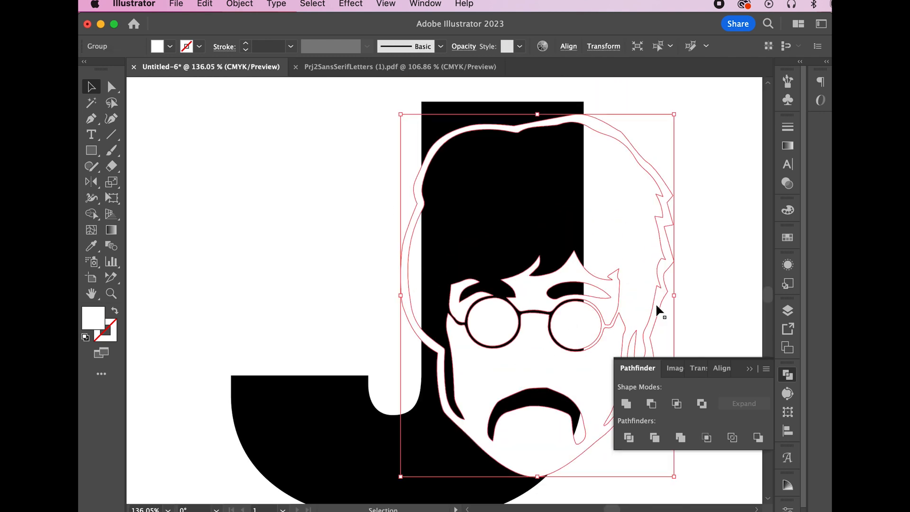
{"action": "left_click_drag", "start_coordinate": [677, 112], "coordinate": [751, 85]}
{"action": "scroll", "coordinate": [493, 157], "scroll_direction": "down", "scroll_amount": 3}
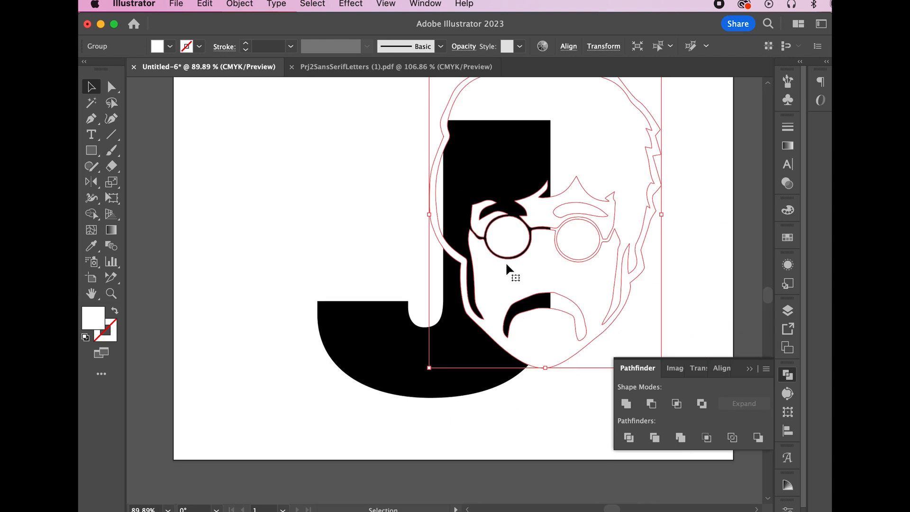
{"action": "left_click", "coordinate": [538, 392]}
{"action": "left_click_drag", "start_coordinate": [535, 356], "coordinate": [518, 380]}
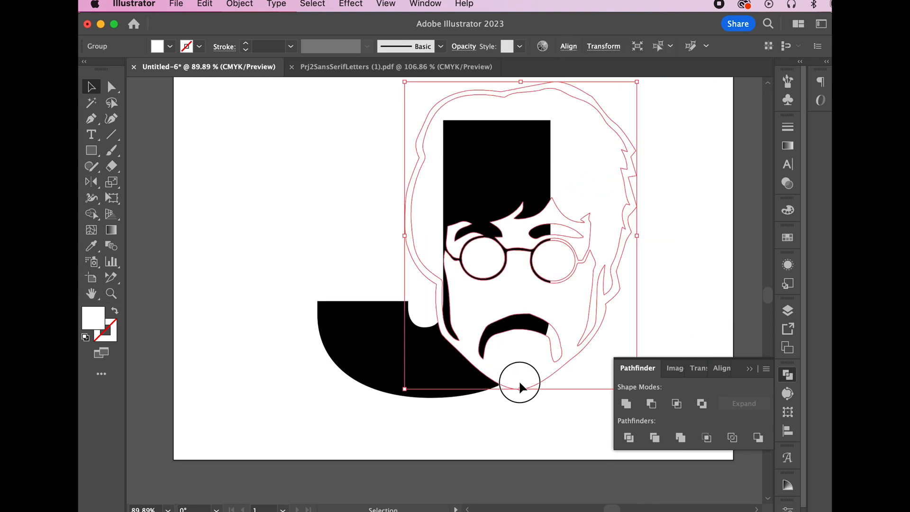
{"action": "left_click_drag", "start_coordinate": [412, 85], "coordinate": [422, 105]}
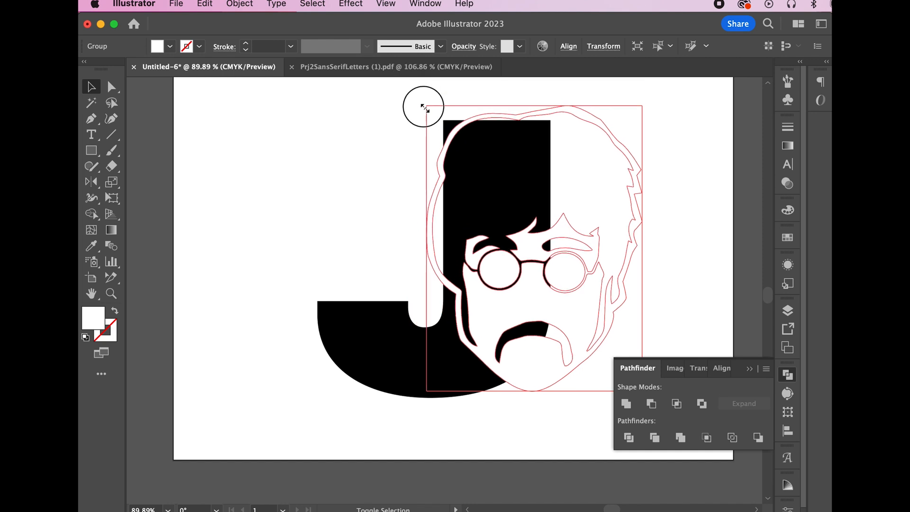
{"action": "left_click", "coordinate": [548, 354]}
Pull the head outline's top-left anchors outward past the J's top corner
{"action": "key", "text": "a"}
{"action": "left_click", "coordinate": [456, 143]}
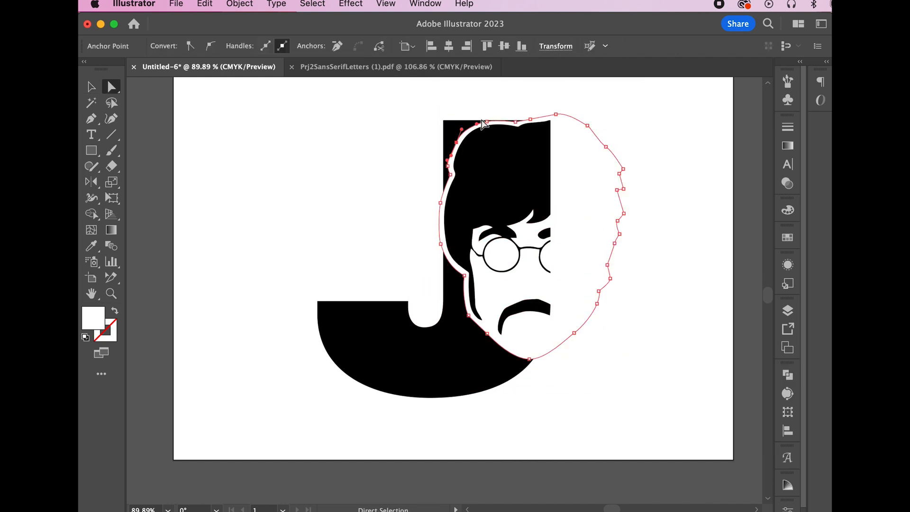
{"action": "left_click_drag", "start_coordinate": [486, 122], "coordinate": [477, 112]}
{"action": "left_click_drag", "start_coordinate": [456, 142], "coordinate": [441, 108]}
{"action": "left_click", "coordinate": [678, 370]}
Zoom in on the glasses, delete a lens path, and undo a stray move of the face group
{"action": "left_click", "coordinate": [111, 293]}
{"action": "left_click_drag", "start_coordinate": [512, 267], "coordinate": [587, 270]}
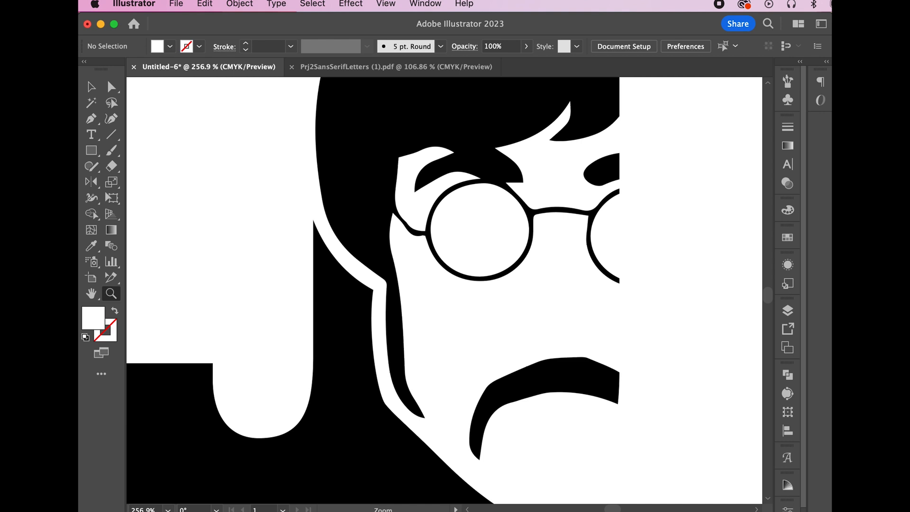
{"action": "scroll", "coordinate": [492, 246], "scroll_direction": "up", "scroll_amount": 2}
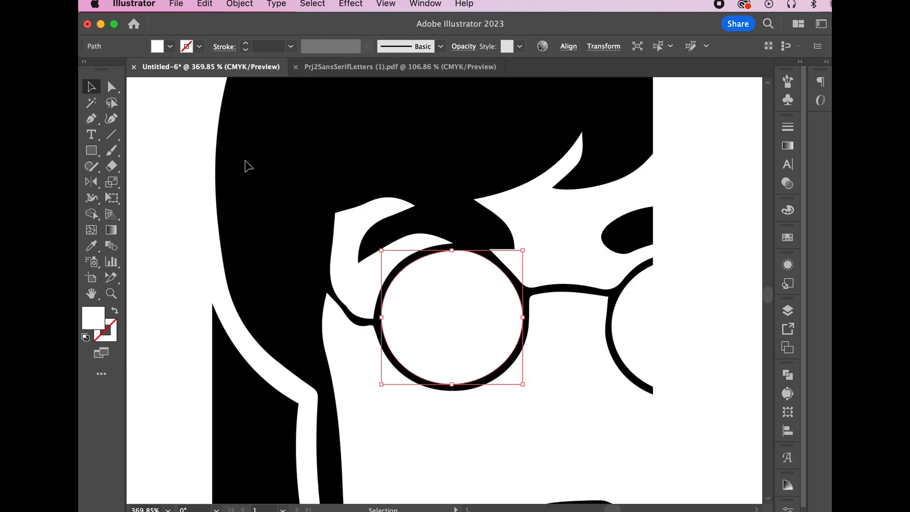
{"action": "key", "text": "Delete"}
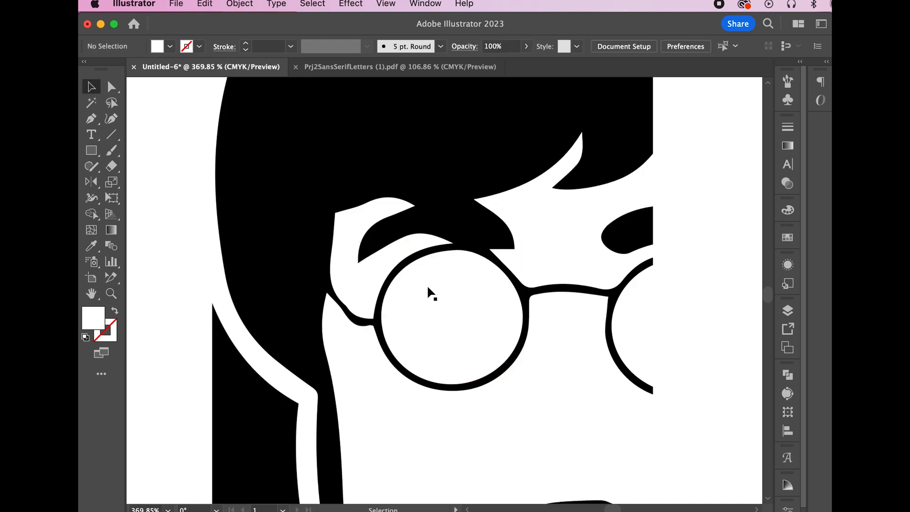
{"action": "left_click", "coordinate": [445, 293]}
{"action": "left_click_drag", "start_coordinate": [446, 309], "coordinate": [465, 301]}
{"action": "key", "text": "a"}
{"action": "key", "text": "super+z"}
{"action": "key", "text": "super+z"}
Delete the white fills of both lenses so they show solid black
{"action": "left_click", "coordinate": [111, 87]}
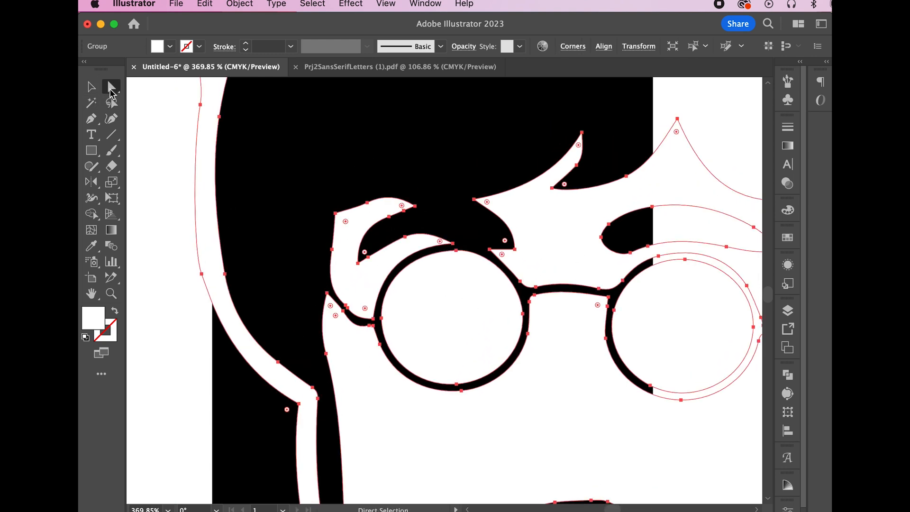
{"action": "left_click", "coordinate": [142, 131]}
{"action": "left_click_drag", "start_coordinate": [455, 317], "coordinate": [718, 296]}
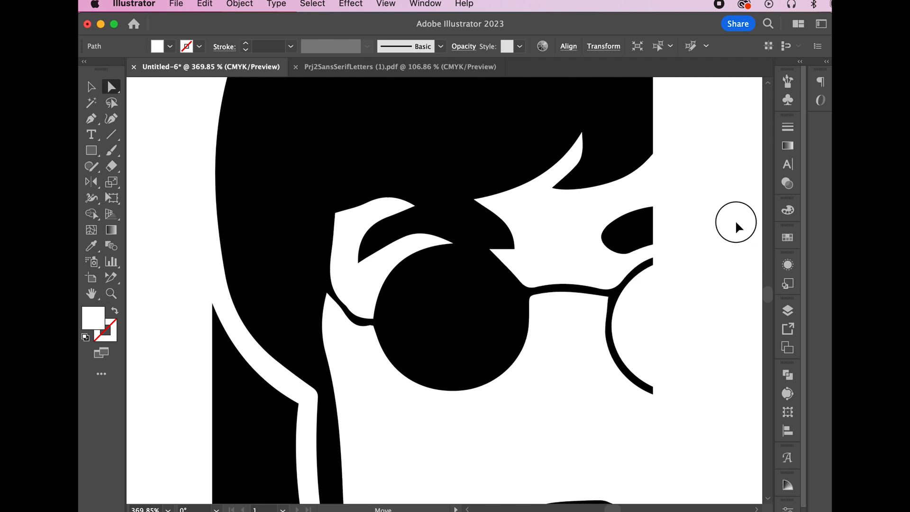
{"action": "left_click_drag", "start_coordinate": [735, 222], "coordinate": [684, 258]}
{"action": "key", "text": "Delete"}
{"action": "left_click", "coordinate": [641, 338]}
{"action": "key", "text": "Delete"}
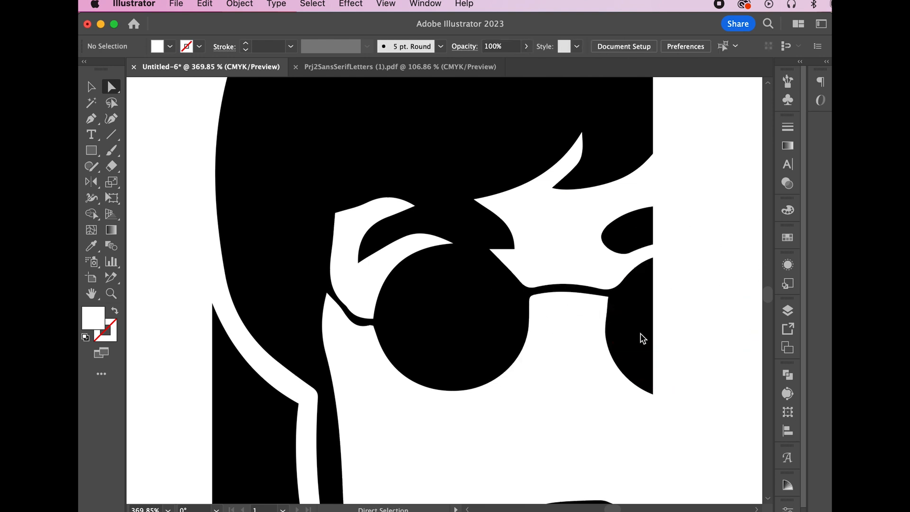
{"action": "key", "text": "p"}
{"action": "left_click", "coordinate": [450, 315]}
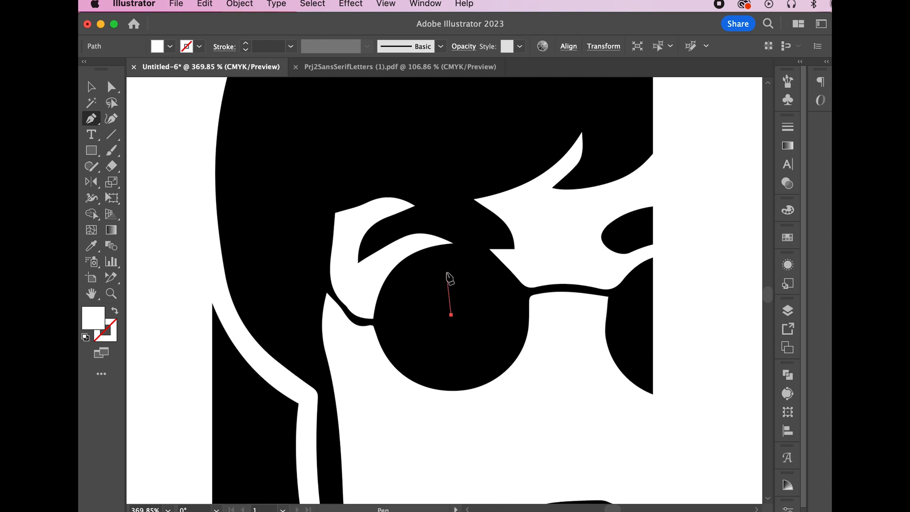
Draw a curved white highlight arc in the left lens and refine its anchors
{"action": "mouse_move", "coordinate": [433, 271]}
{"action": "left_mouse_down"}
{"action": "mouse_move", "coordinate": [403, 263]}
{"action": "mouse_move", "coordinate": [422, 280]}
{"action": "left_mouse_up"}
{"action": "left_click", "coordinate": [391, 287]}
{"action": "left_click", "coordinate": [450, 314]}
{"action": "scroll", "coordinate": [439, 301], "scroll_direction": "up", "scroll_amount": 10}
{"action": "key", "text": "a"}
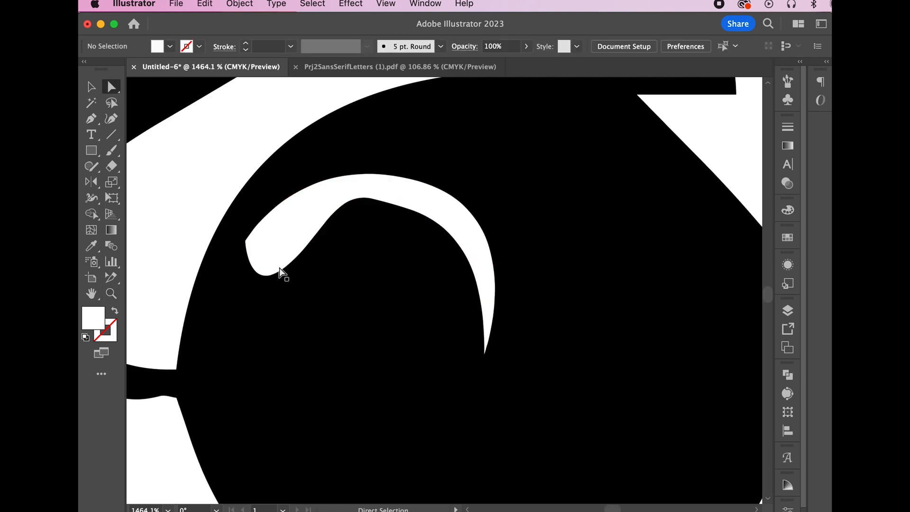
{"action": "left_click_drag", "start_coordinate": [277, 269], "coordinate": [276, 245]}
{"action": "left_click_drag", "start_coordinate": [456, 247], "coordinate": [467, 248]}
{"action": "left_click_drag", "start_coordinate": [430, 203], "coordinate": [422, 199]}
{"action": "scroll", "coordinate": [440, 359], "scroll_direction": "down", "scroll_amount": 10}
{"action": "key", "text": "v"}
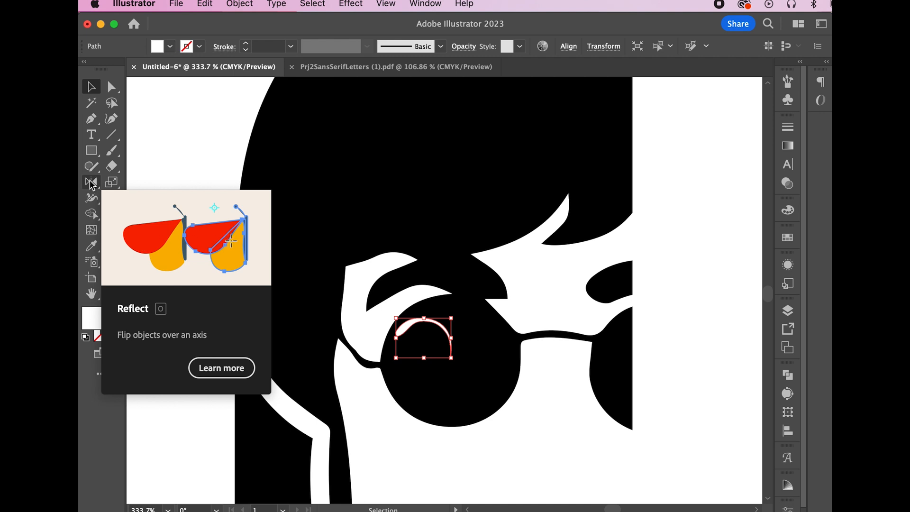
Alt-drag rotated copies of the arc around the lens centre, repeating with Ctrl+D into a swirl
{"action": "left_click_drag", "start_coordinate": [92, 184], "coordinate": [121, 184]}
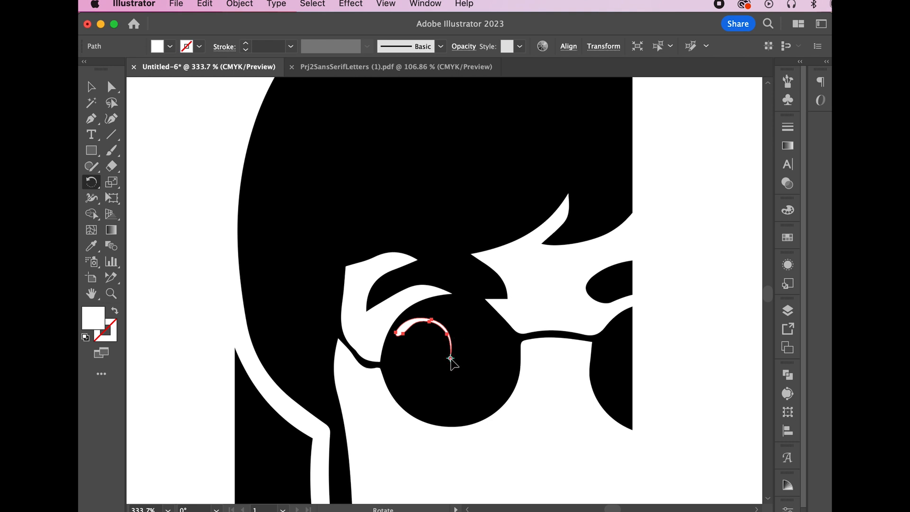
{"action": "left_click_drag", "start_coordinate": [450, 359], "coordinate": [428, 360]}
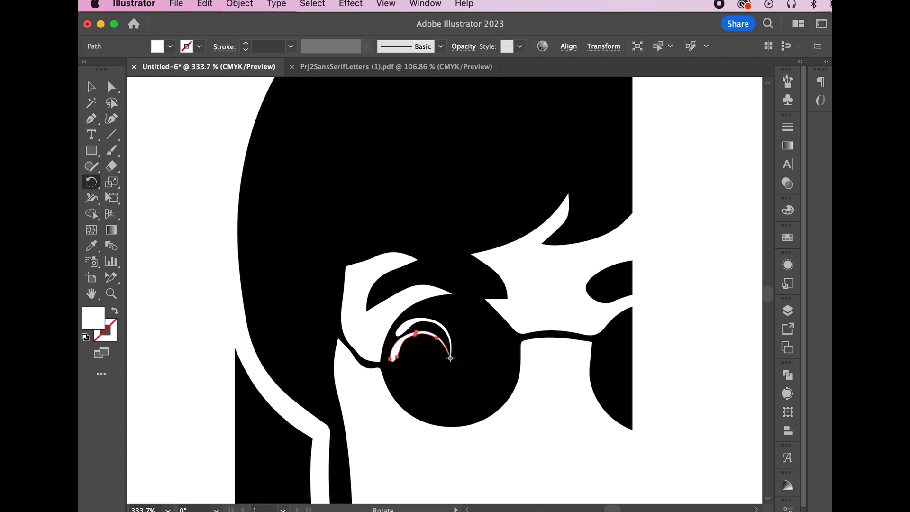
{"action": "key", "text": "ctrl+d"}
{"action": "key", "text": "ctrl+d"}
{"action": "key", "text": "ctrl+d"}
{"action": "key", "text": "ctrl+d"}
{"action": "key", "text": "ctrl+d"}
{"action": "key", "text": "ctrl+d"}
{"action": "key", "text": "ctrl+d"}
{"action": "key", "text": "ctrl+d"}
{"action": "key", "text": "ctrl+d"}
{"action": "key", "text": "ctrl+d"}
{"action": "key", "text": "ctrl+d"}
{"action": "key", "text": "ctrl+d"}
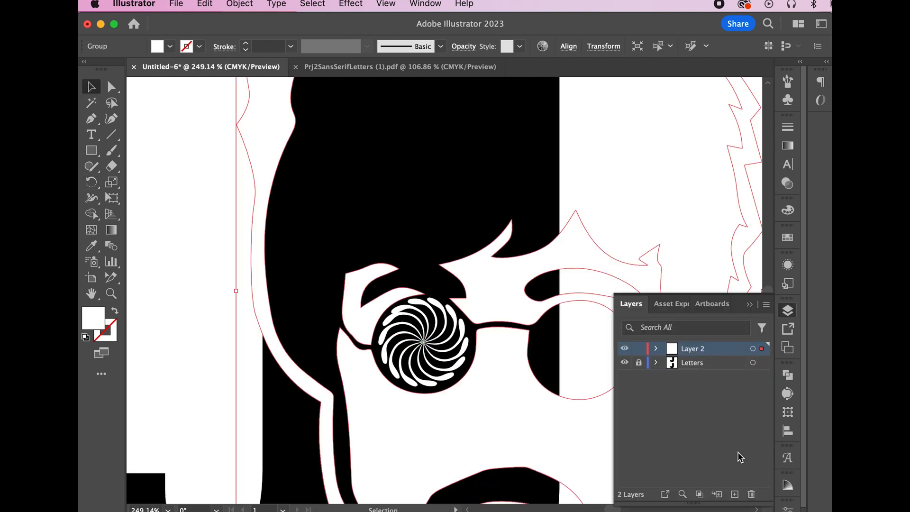
Create Layer 3, move the outline group onto it, lock it, and make Layer 2 active
{"action": "left_click", "coordinate": [734, 493]}
{"action": "left_click_drag", "start_coordinate": [761, 363], "coordinate": [761, 349]}
{"action": "left_click", "coordinate": [639, 349]}
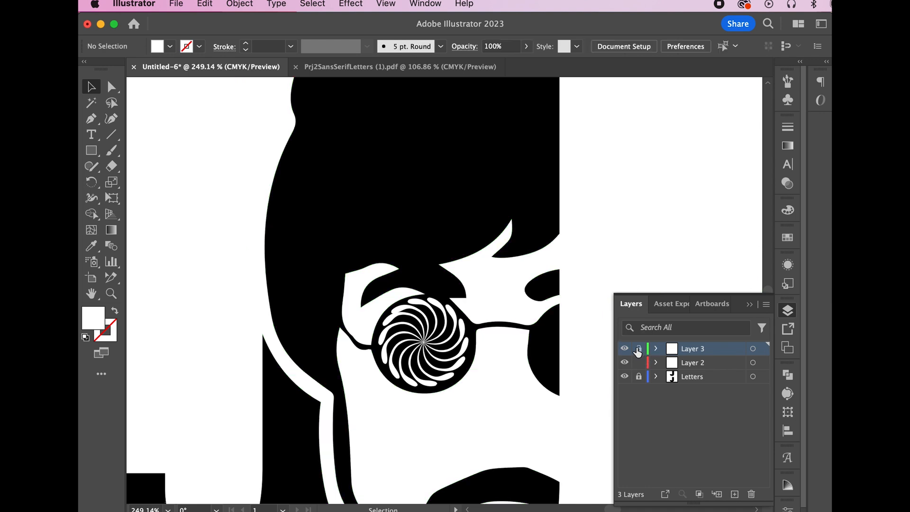
{"action": "left_click", "coordinate": [715, 362]}
Group the swirl blades, shrink the group slightly, and copy it into the right lens
{"action": "left_click", "coordinate": [455, 374]}
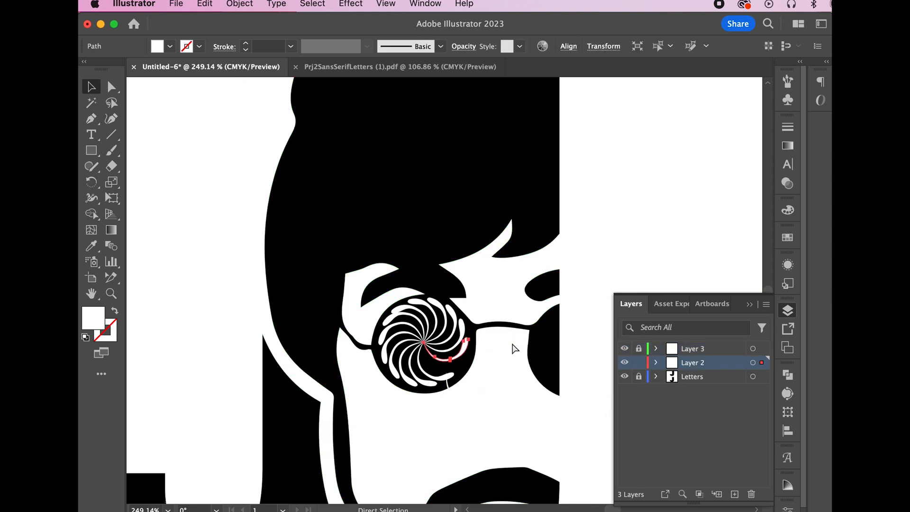
{"action": "left_click_drag", "start_coordinate": [365, 285], "coordinate": [501, 420]}
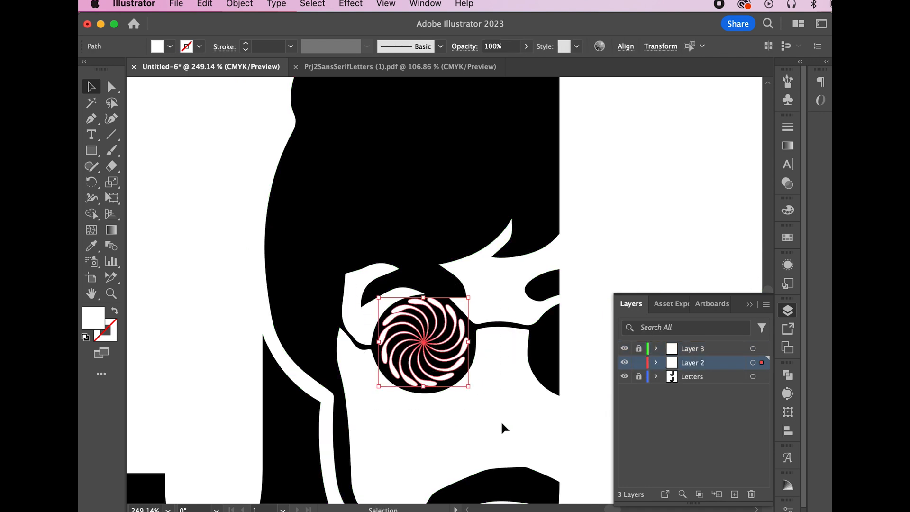
{"action": "key", "text": "super+g"}
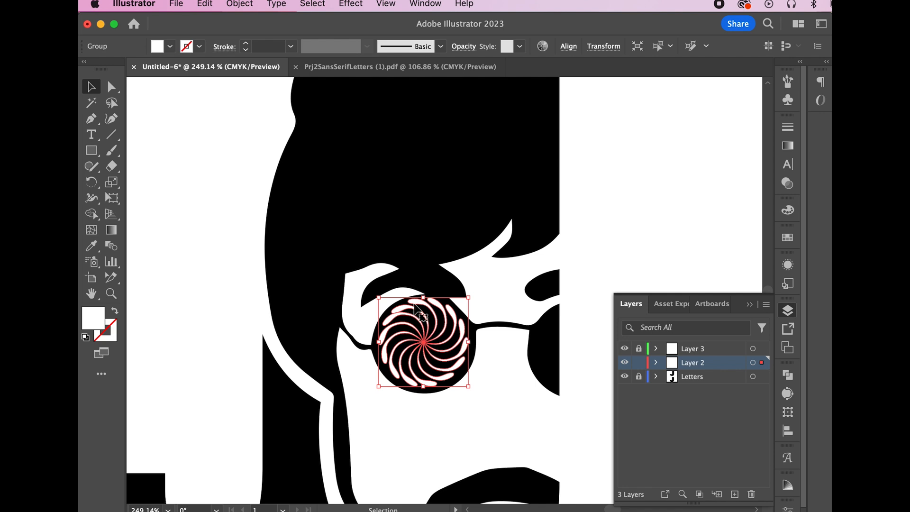
{"action": "left_click", "coordinate": [236, 5]}
{"action": "left_click", "coordinate": [426, 307]}
{"action": "left_click_drag", "start_coordinate": [378, 297], "coordinate": [383, 301]}
{"action": "left_click_drag", "start_coordinate": [388, 334], "coordinate": [540, 331]}
Lock Layer 2, unlock Layer 3, and smooth the glasses frame and left arm
{"action": "key", "text": "z"}
{"action": "left_click", "coordinate": [465, 315]}
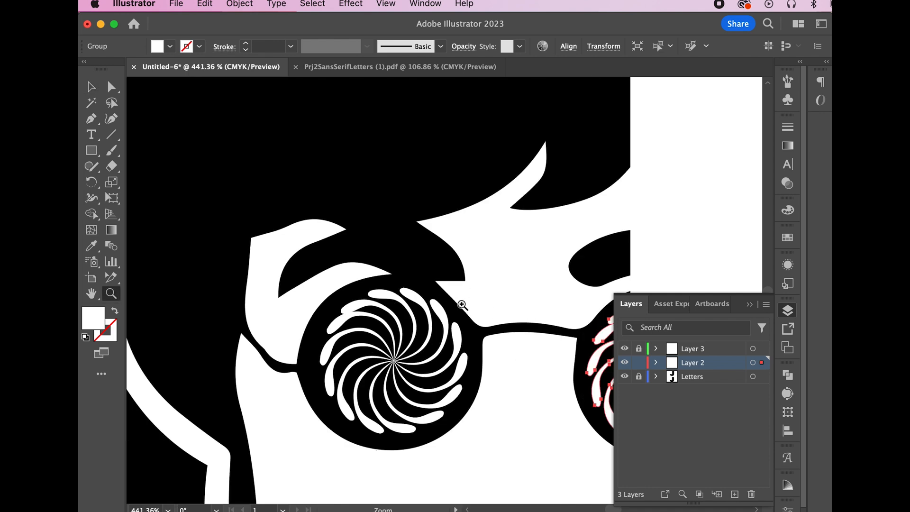
{"action": "left_click", "coordinate": [638, 362]}
{"action": "left_click", "coordinate": [639, 348]}
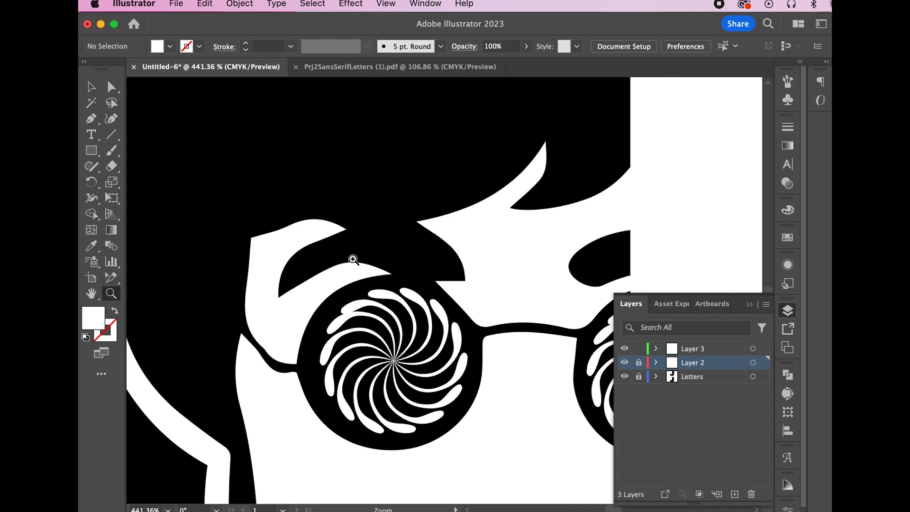
{"action": "key", "text": "a"}
{"action": "left_click", "coordinate": [468, 314]}
{"action": "left_click", "coordinate": [463, 308]}
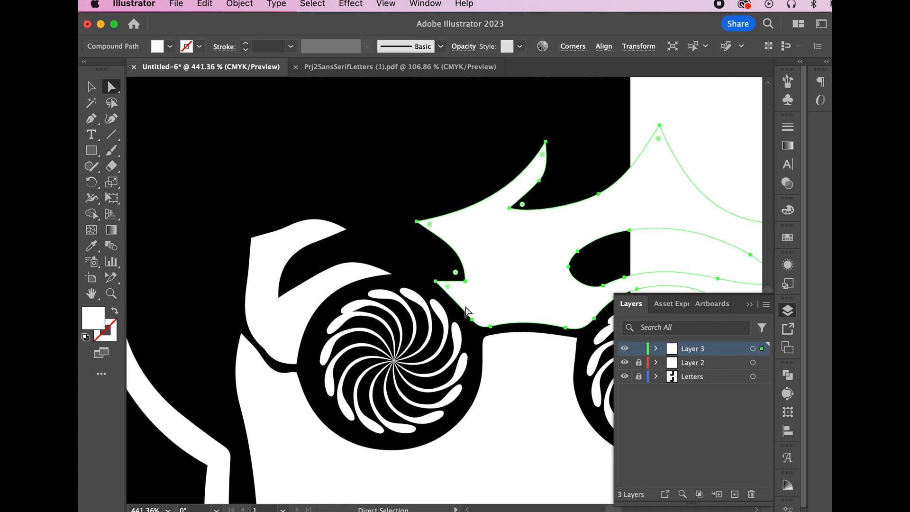
{"action": "left_click", "coordinate": [260, 348]}
{"action": "left_click", "coordinate": [458, 276]}
Pull the hair tip up and right, adjust the jaw curve, and fit the artboard in view
{"action": "left_click", "coordinate": [464, 281]}
{"action": "scroll", "coordinate": [502, 227], "scroll_direction": "up", "scroll_amount": 3}
{"action": "left_click_drag", "start_coordinate": [546, 219], "coordinate": [576, 147]}
{"action": "left_click", "coordinate": [244, 226]}
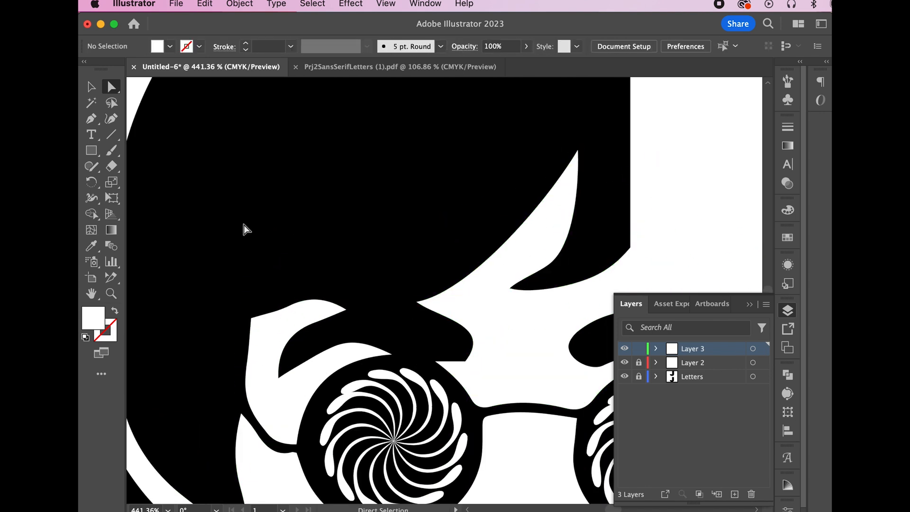
{"action": "scroll", "coordinate": [243, 227], "scroll_direction": "down", "scroll_amount": 5}
{"action": "left_click", "coordinate": [474, 402]}
{"action": "left_click", "coordinate": [435, 373]}
{"action": "left_click_drag", "start_coordinate": [430, 363], "coordinate": [423, 354]}
{"action": "left_click", "coordinate": [481, 404]}
{"action": "left_click", "coordinate": [568, 482]}
{"action": "key", "text": "super+0"}
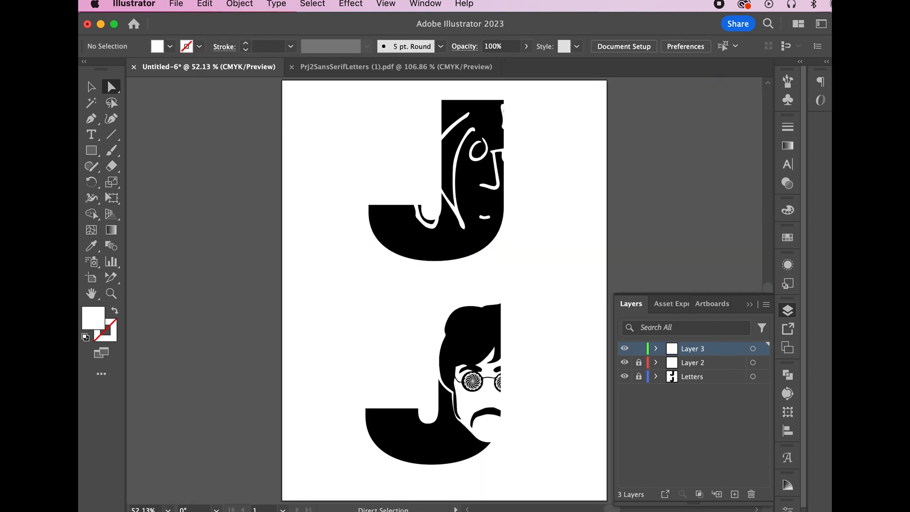
{"action": "scroll", "coordinate": [464, 392], "scroll_direction": "up", "scroll_amount": 3}
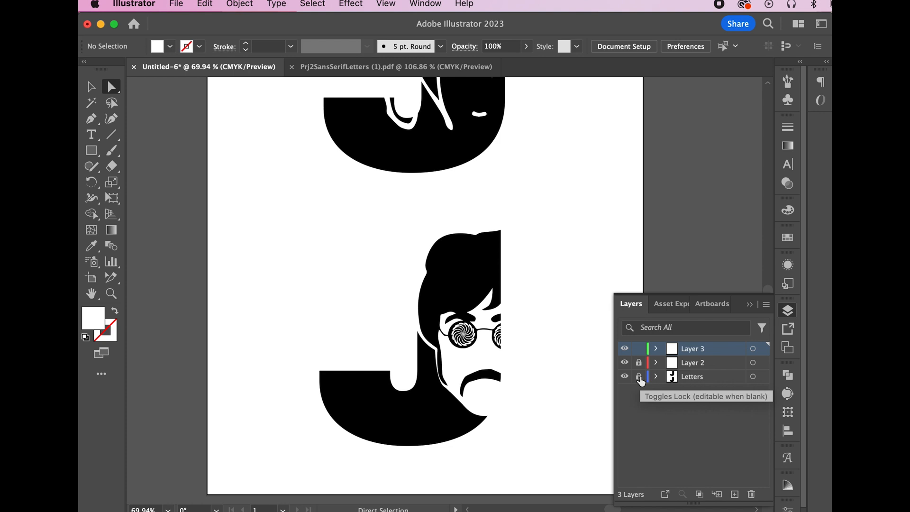
Check the project brief for the 8x10 final artwork size requirement
{"action": "key", "text": "super+Tab"}
{"action": "scroll", "coordinate": [551, 386], "scroll_direction": "down", "scroll_amount": 10}
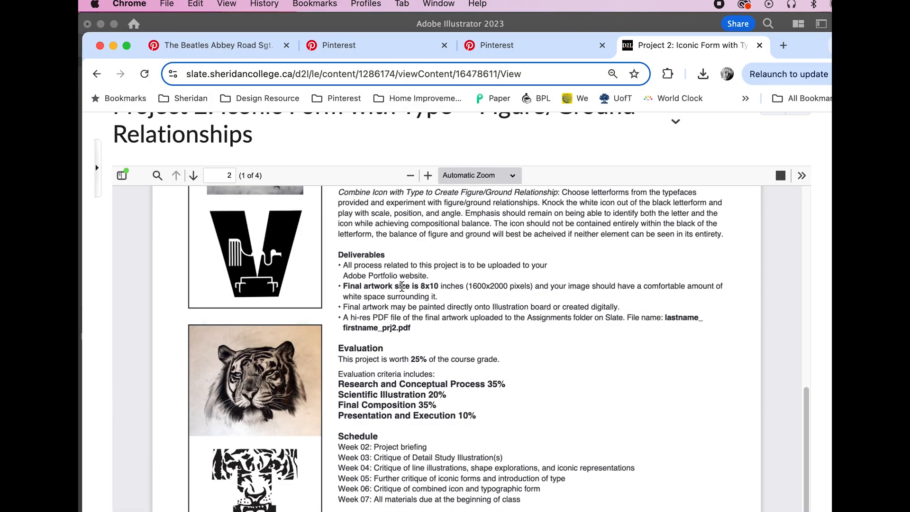
{"action": "left_click_drag", "start_coordinate": [346, 287], "coordinate": [466, 291]}
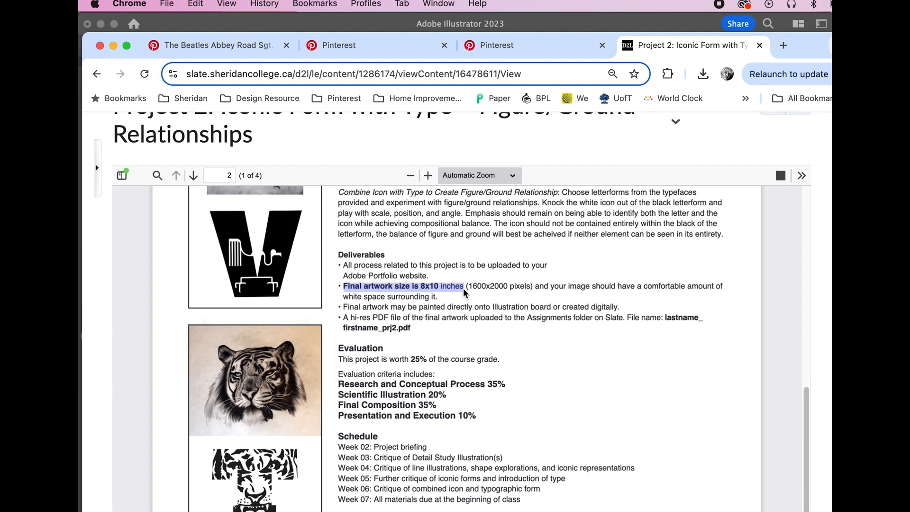
{"action": "key", "text": "super+Tab"}
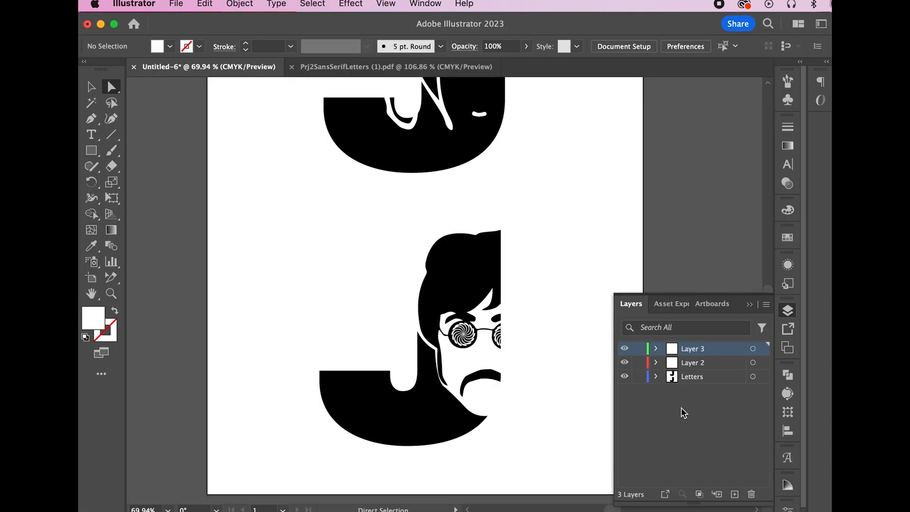
Select the J and face artwork and create a new 8 × 10 in document in inches
{"action": "left_click", "coordinate": [93, 92]}
{"action": "left_click_drag", "start_coordinate": [289, 233], "coordinate": [571, 427]}
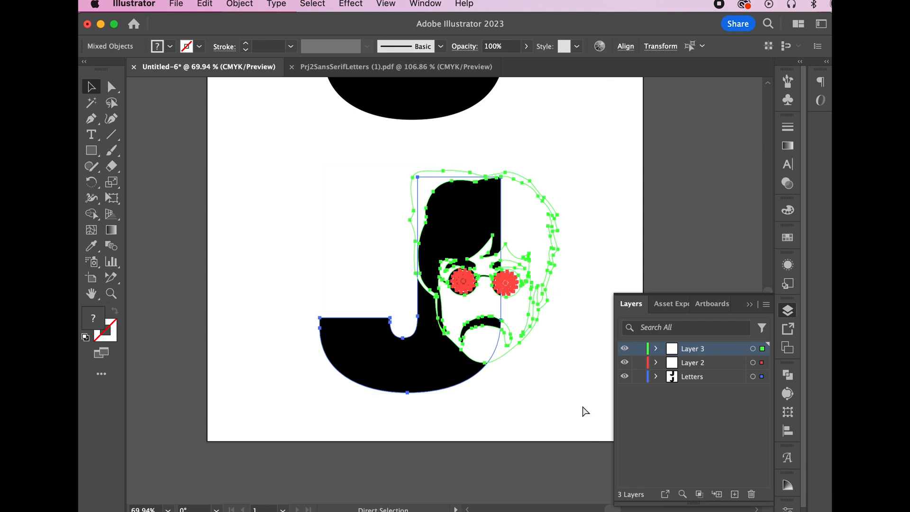
{"action": "left_click", "coordinate": [175, 4]}
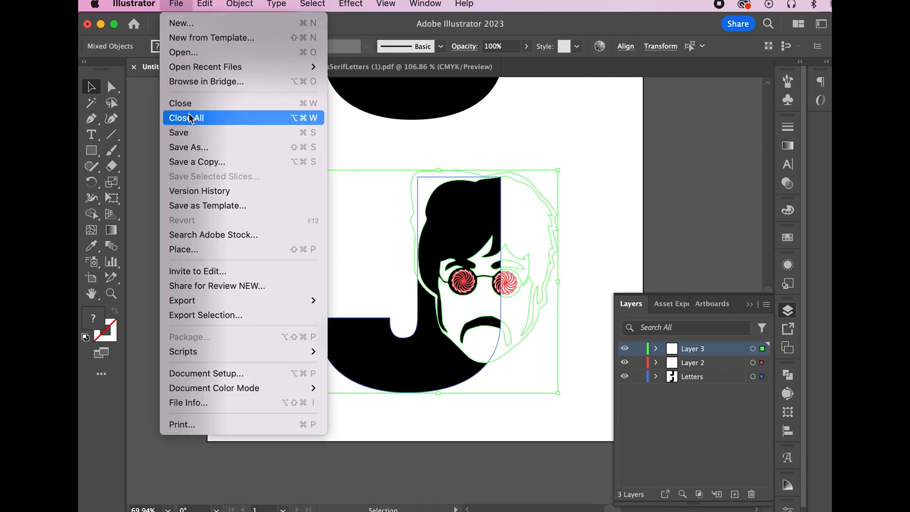
{"action": "left_click", "coordinate": [192, 20]}
{"action": "type", "text": "8"}
{"action": "key", "text": "Tab"}
{"action": "type", "text": "1"}
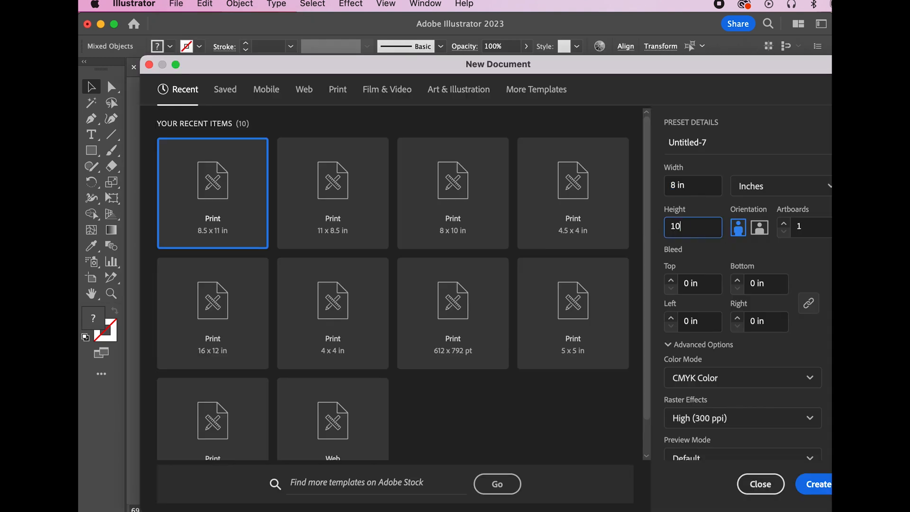
{"action": "type", "text": "0"}
{"action": "left_click", "coordinate": [821, 186]}
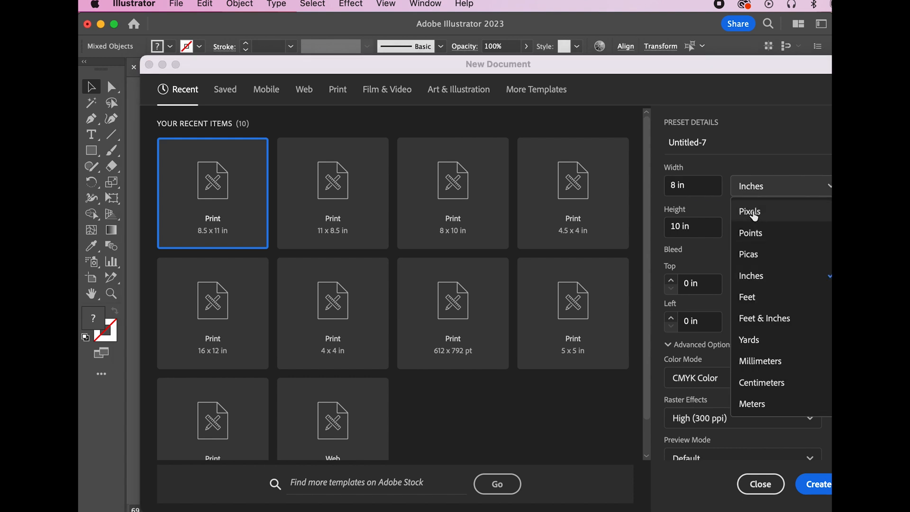
{"action": "left_click", "coordinate": [706, 190]}
{"action": "scroll", "coordinate": [760, 459], "scroll_direction": "down", "scroll_amount": 2}
{"action": "left_click", "coordinate": [819, 485]}
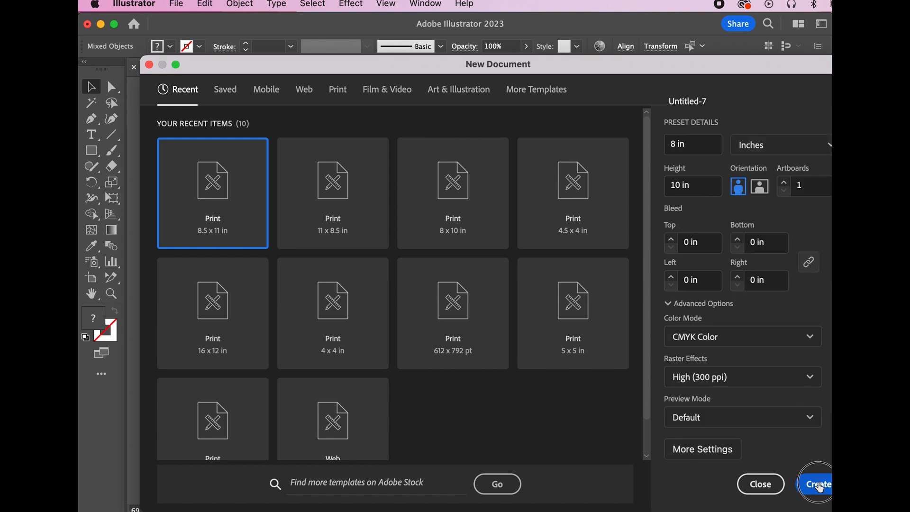
Paste the J portrait artwork and group its pieces
{"action": "key", "text": "super+v"}
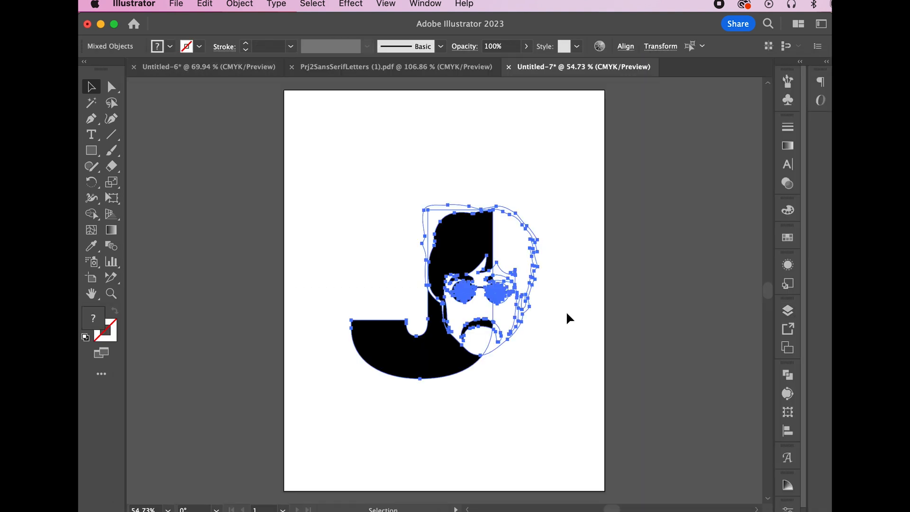
{"action": "key", "text": "v"}
{"action": "left_click", "coordinate": [240, 3]}
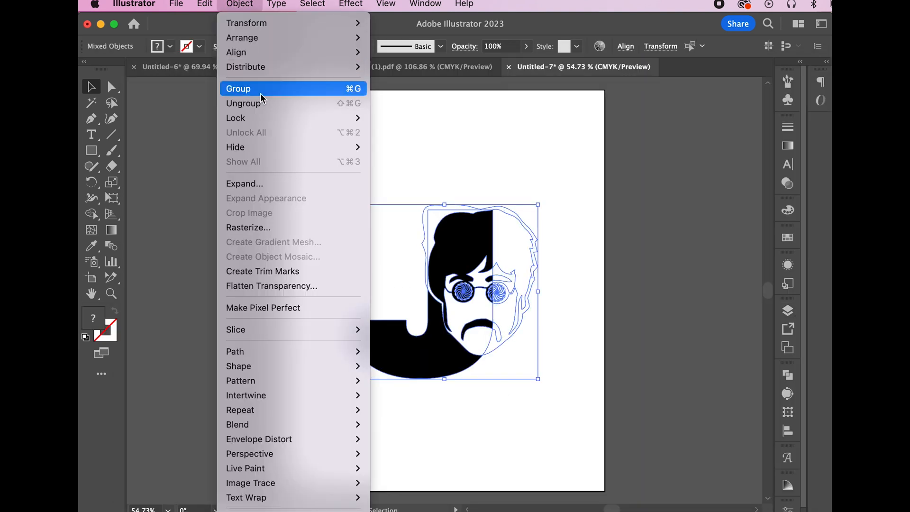
{"action": "left_click", "coordinate": [260, 89]}
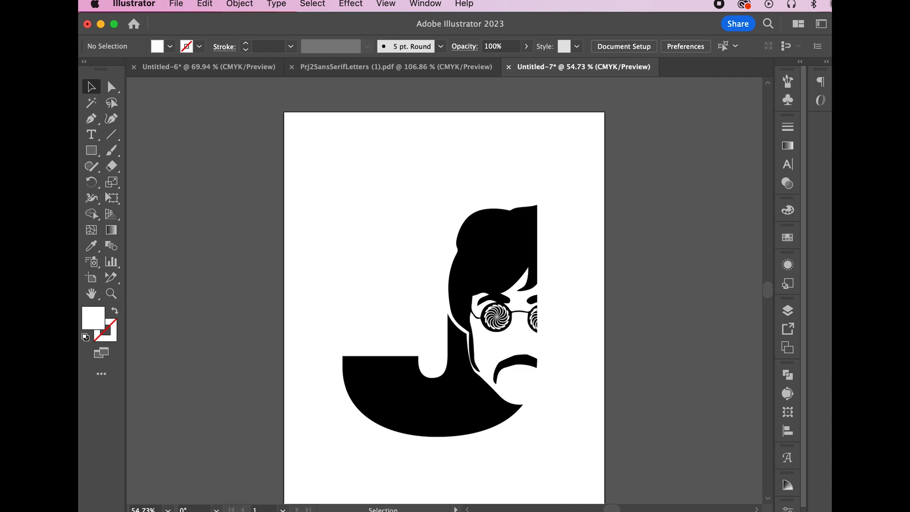
Show rulers and drag two vertical and two horizontal guides 1.5 in inside the artboard edges
{"action": "left_click", "coordinate": [386, 3]}
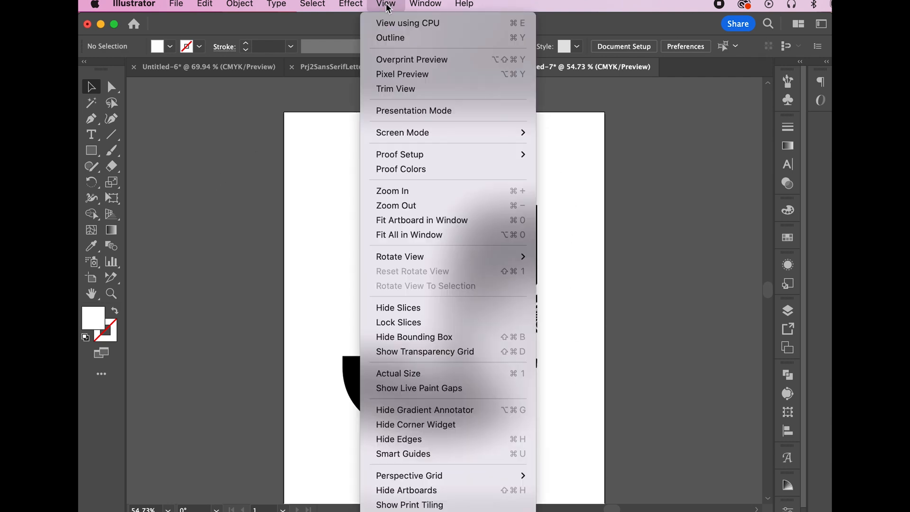
{"action": "mouse_move", "coordinate": [439, 404]}
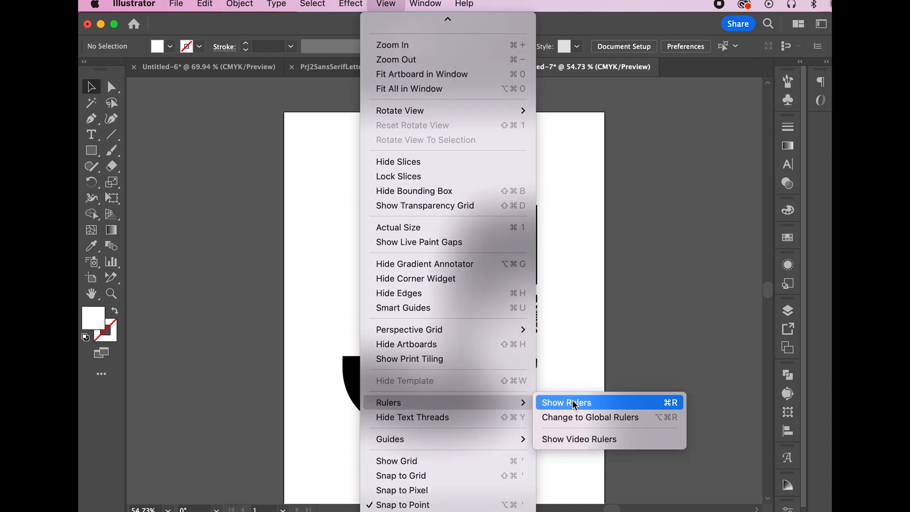
{"action": "left_click", "coordinate": [574, 404]}
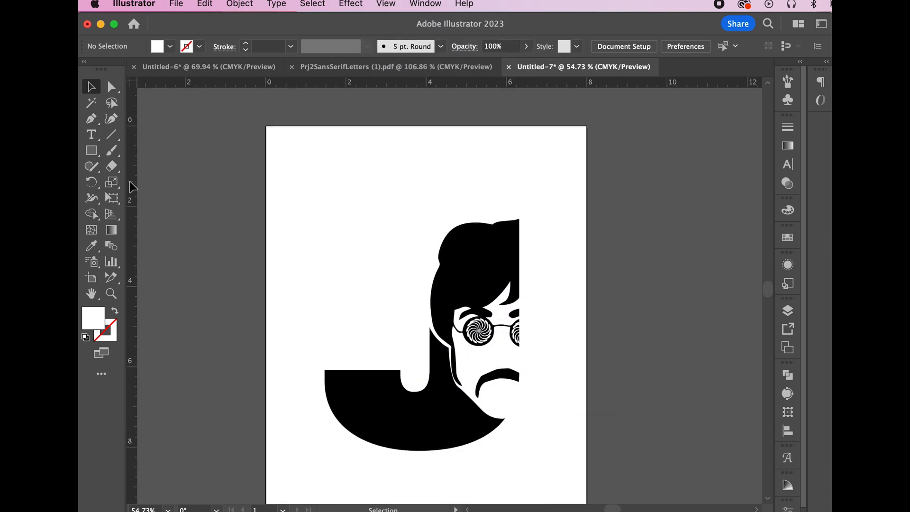
{"action": "left_click_drag", "start_coordinate": [132, 189], "coordinate": [177, 197]}
{"action": "left_click_drag", "start_coordinate": [255, 204], "coordinate": [325, 209]}
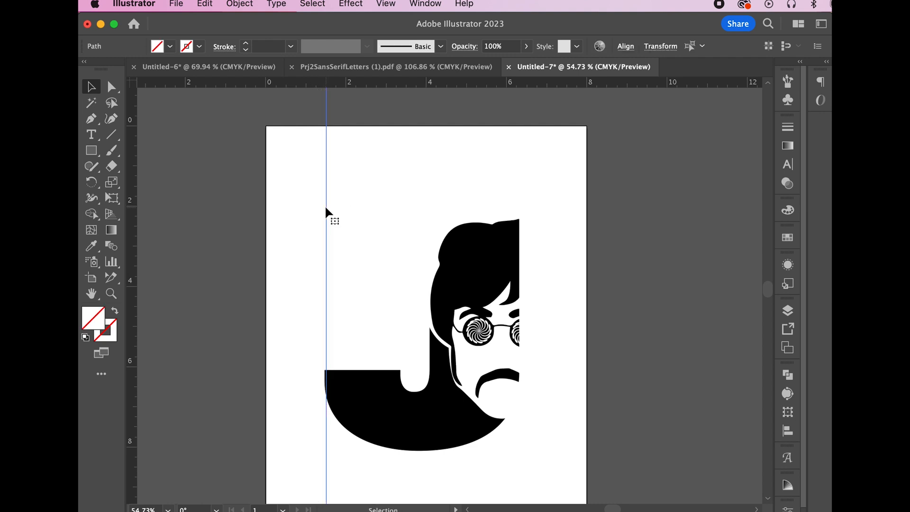
{"action": "left_click_drag", "start_coordinate": [133, 180], "coordinate": [526, 221]}
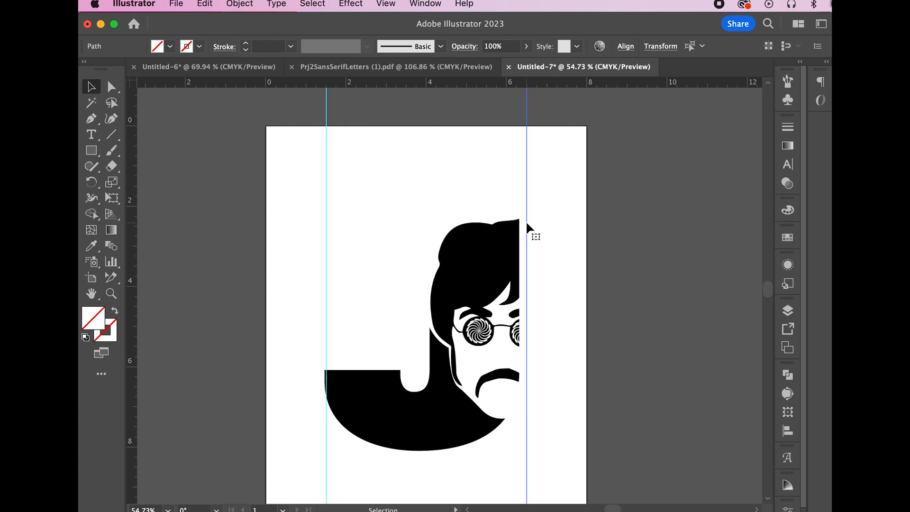
{"action": "left_click_drag", "start_coordinate": [375, 83], "coordinate": [385, 186]}
{"action": "scroll", "coordinate": [393, 213], "scroll_direction": "down", "scroll_amount": 5}
{"action": "left_click_drag", "start_coordinate": [427, 83], "coordinate": [474, 338]}
{"action": "scroll", "coordinate": [479, 338], "scroll_direction": "up", "scroll_amount": 6}
Scale the grouped portrait to fit within the guides, then deselect
{"action": "left_click", "coordinate": [497, 284]}
{"action": "left_click_drag", "start_coordinate": [580, 233], "coordinate": [593, 228]}
{"action": "scroll", "coordinate": [630, 332], "scroll_direction": "down", "scroll_amount": 2}
{"action": "left_click", "coordinate": [656, 356]}
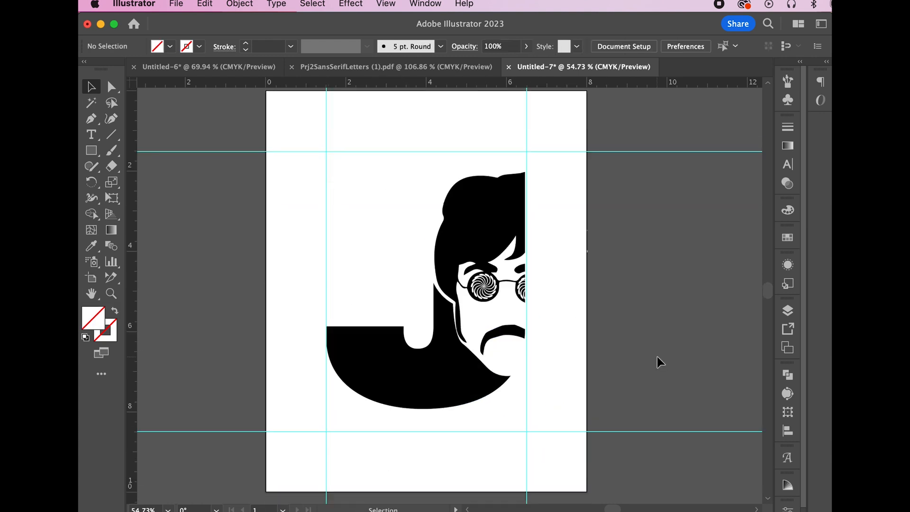
{"action": "left_click", "coordinate": [176, 4]}
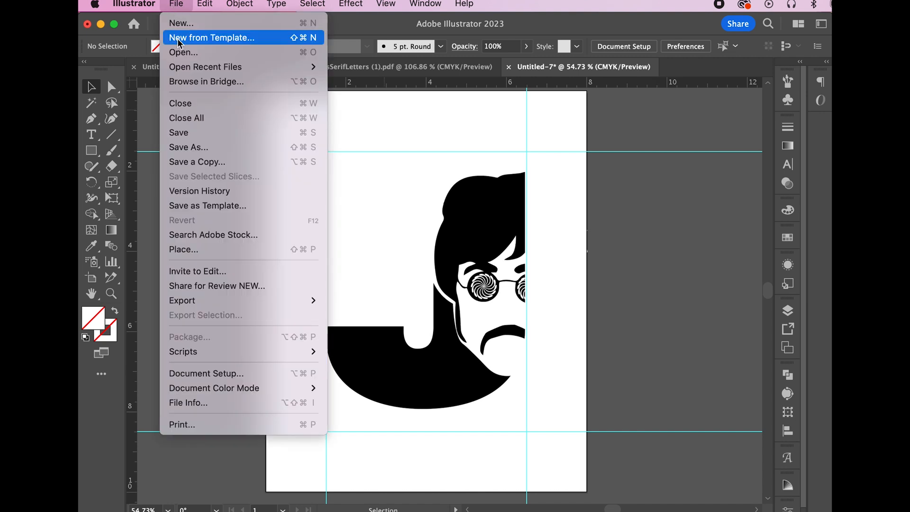
Save the document as an Adobe Illustrator (.ai) file named with the student's name plus prj2, accepting the default Illustrator Options
{"action": "left_click", "coordinate": [187, 146]}
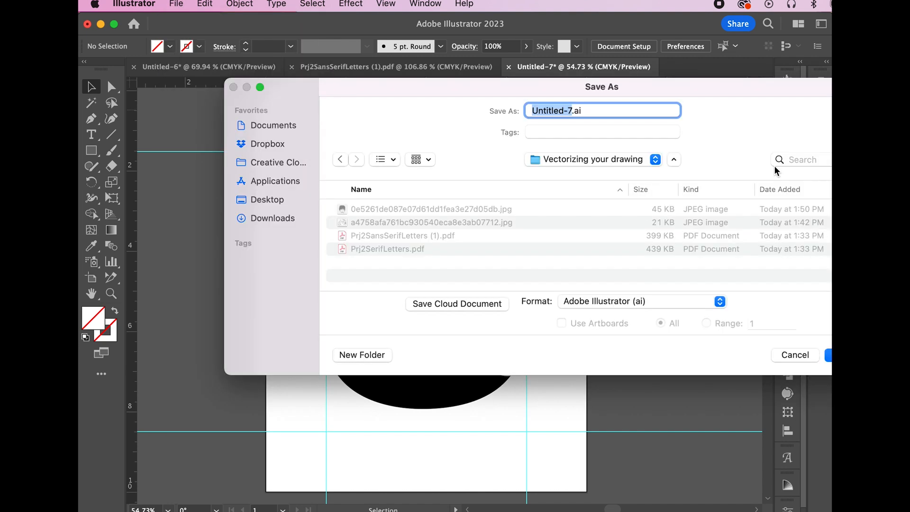
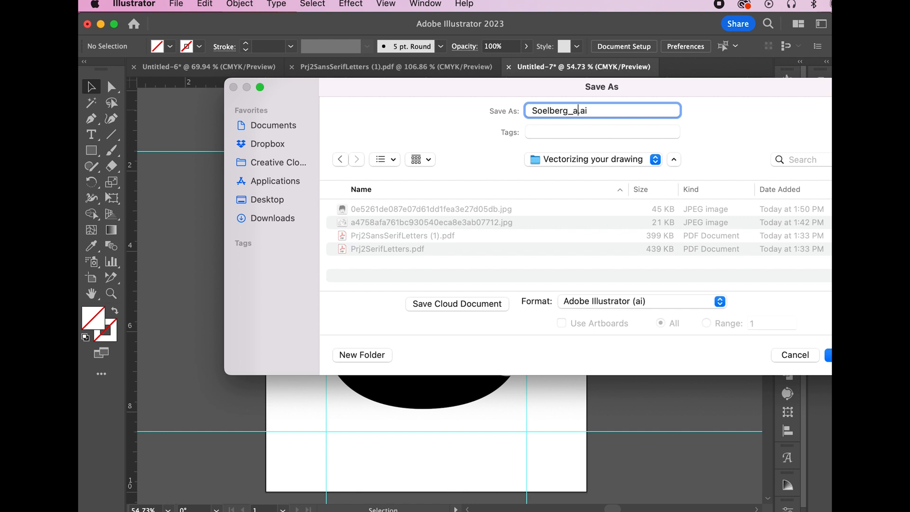
{"action": "left_click", "coordinate": [600, 308]}
{"action": "left_click", "coordinate": [663, 302]}
{"action": "left_click", "coordinate": [829, 354]}
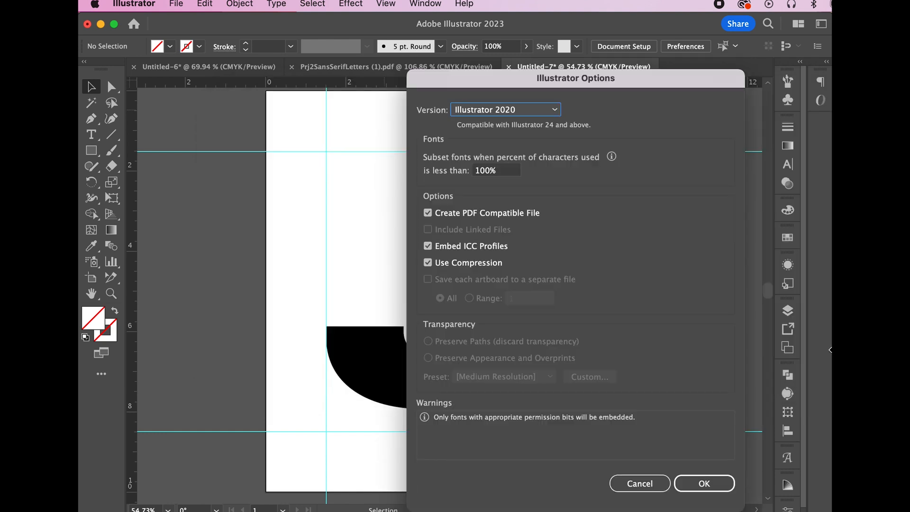
{"action": "left_click", "coordinate": [703, 483]}
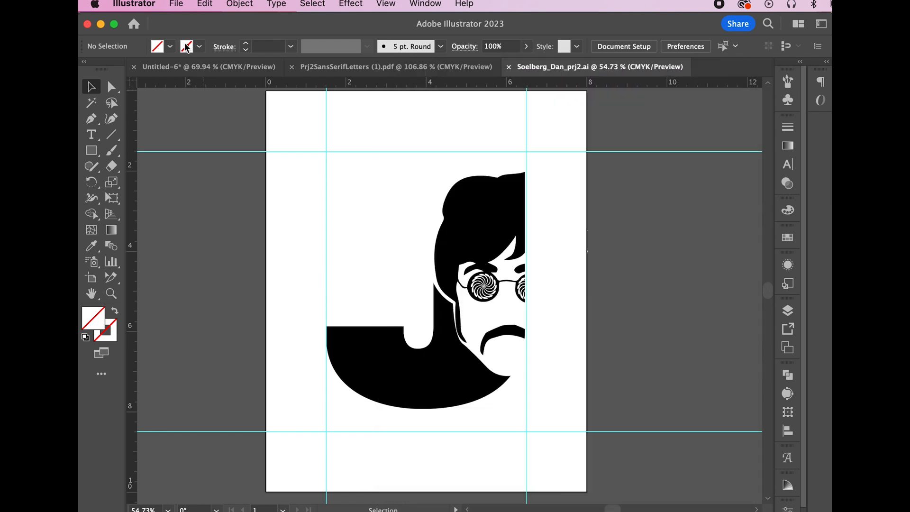
{"action": "left_click", "coordinate": [173, 6]}
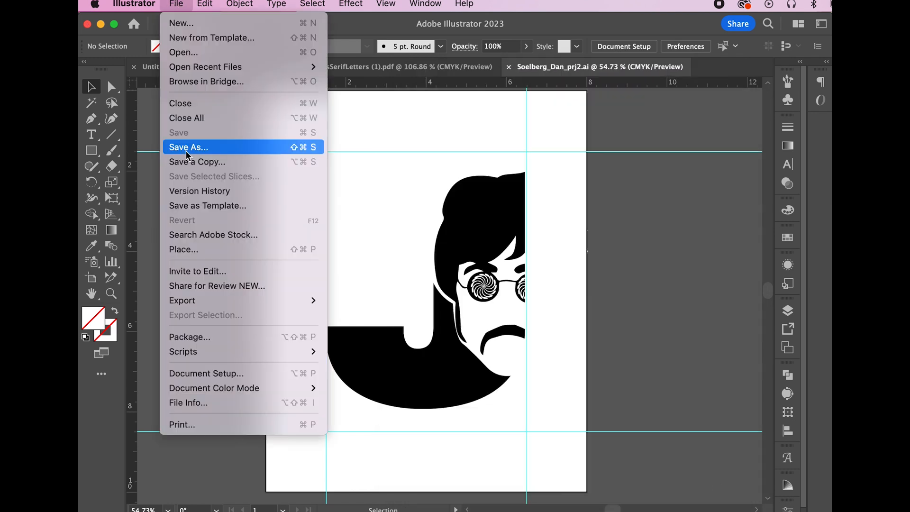
Save a PDF copy of the artwork with the [PDF/X-1a:2001] preset, accepting the compatibility warning
{"action": "left_click", "coordinate": [186, 150]}
{"action": "left_click", "coordinate": [618, 301]}
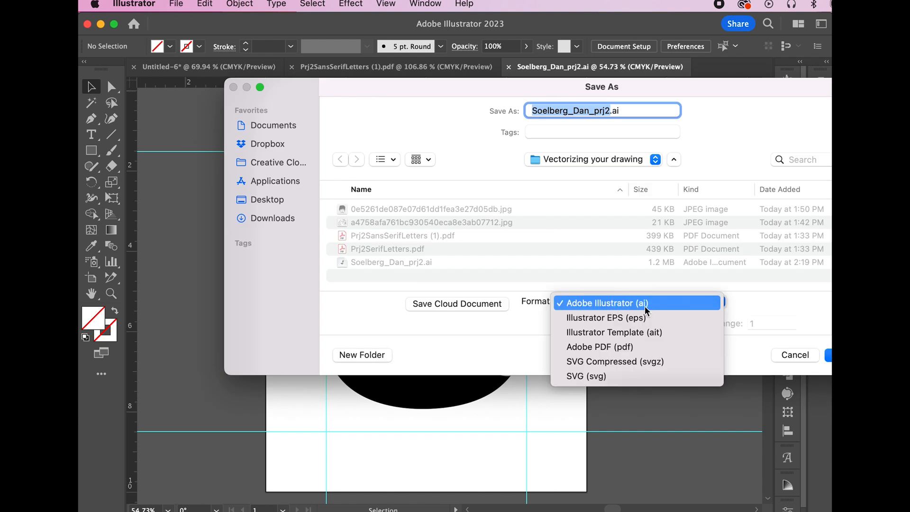
{"action": "left_click", "coordinate": [622, 349]}
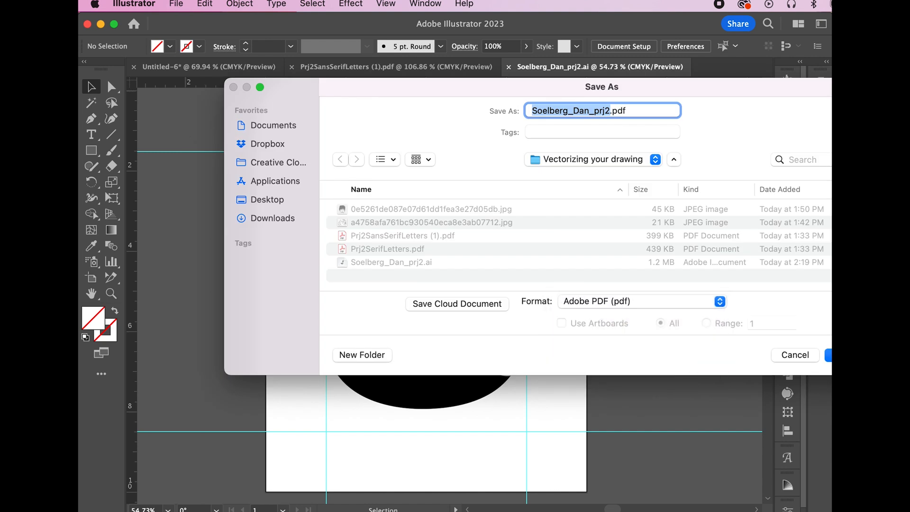
{"action": "key", "text": "Return"}
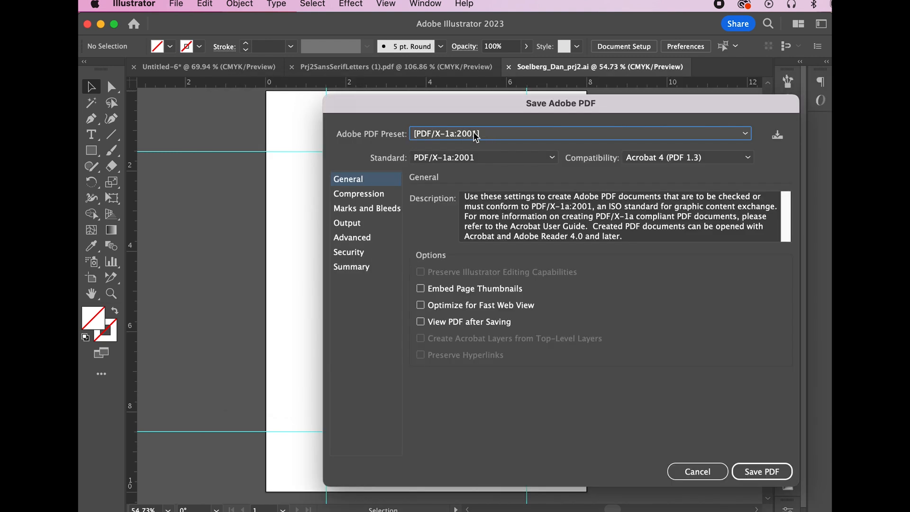
{"action": "left_click", "coordinate": [490, 136]}
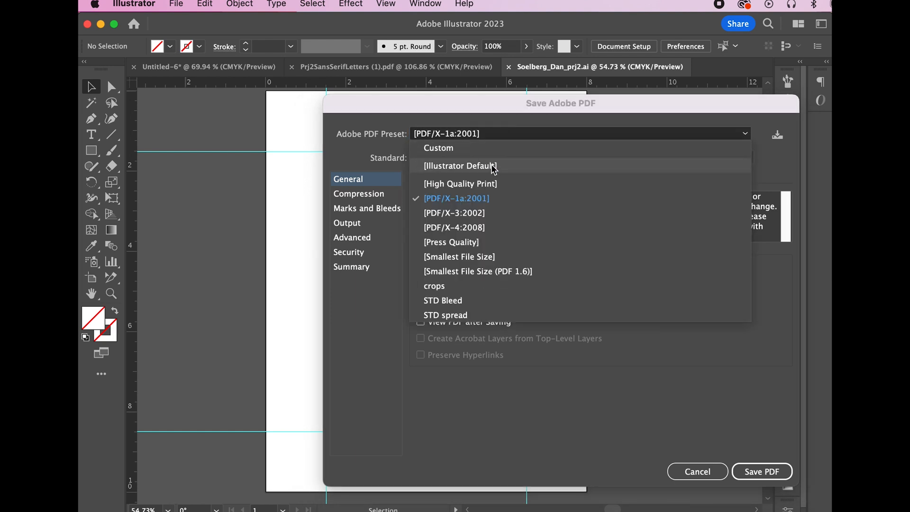
{"action": "left_click", "coordinate": [493, 199]}
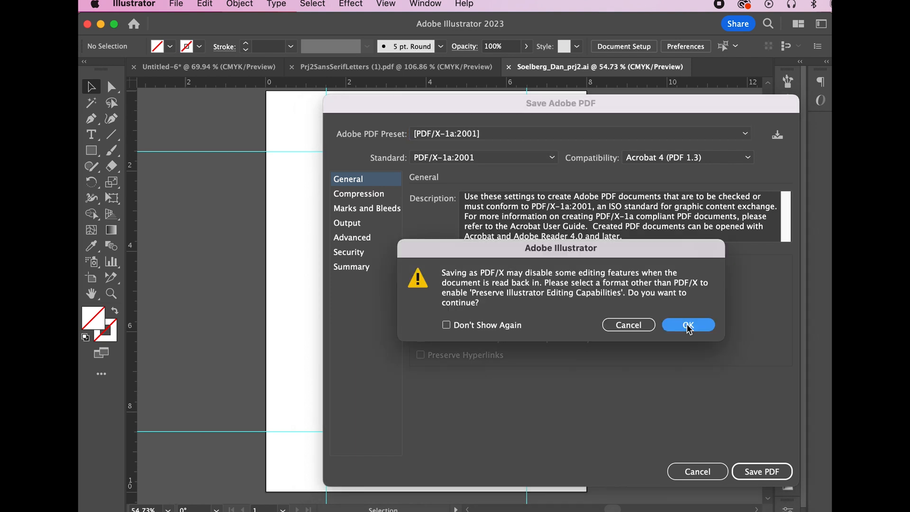
{"action": "left_click", "coordinate": [688, 325]}
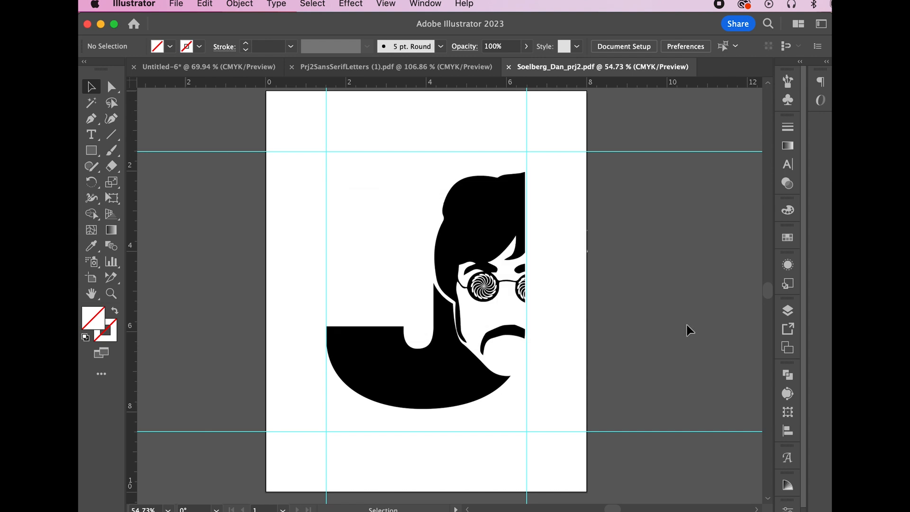